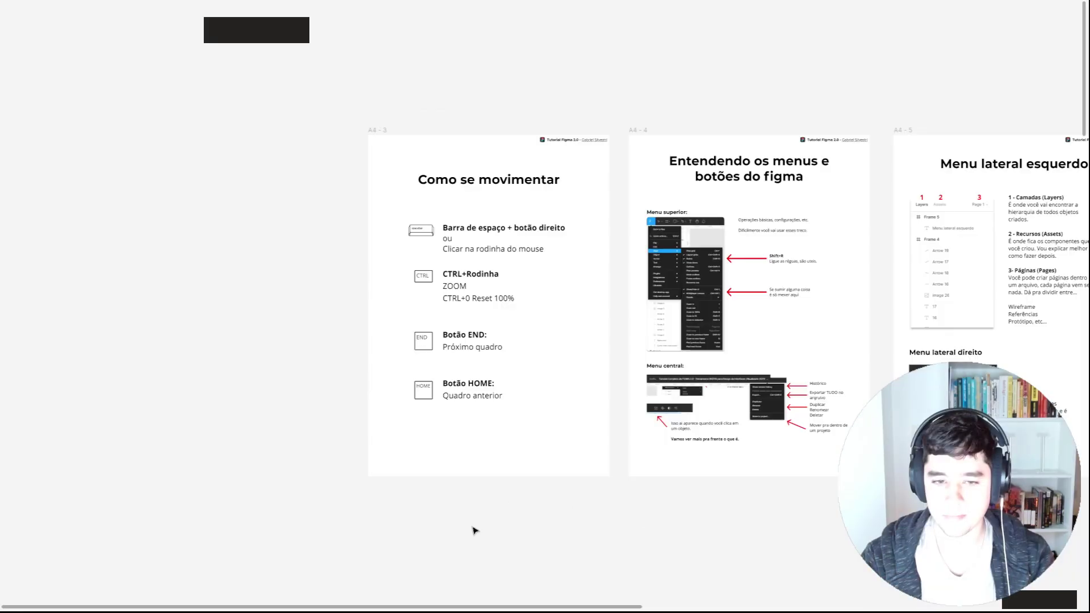
Draw a tall test frame on empty canvas left of the slides, then delete it
drag(786, 530, 659, 517)
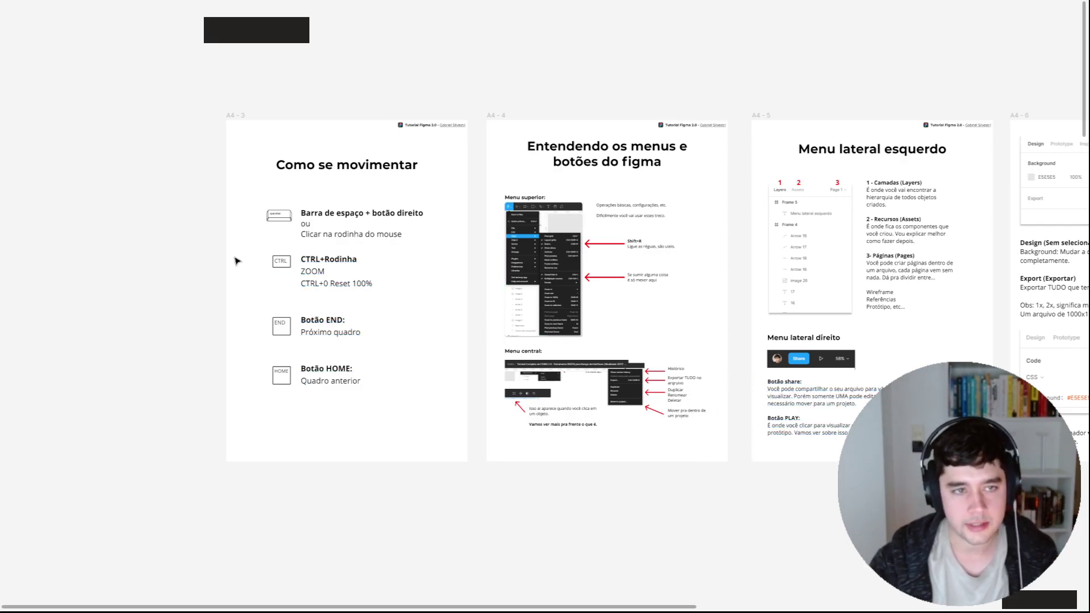
drag(236, 255, 667, 280)
drag(131, 151, 339, 512)
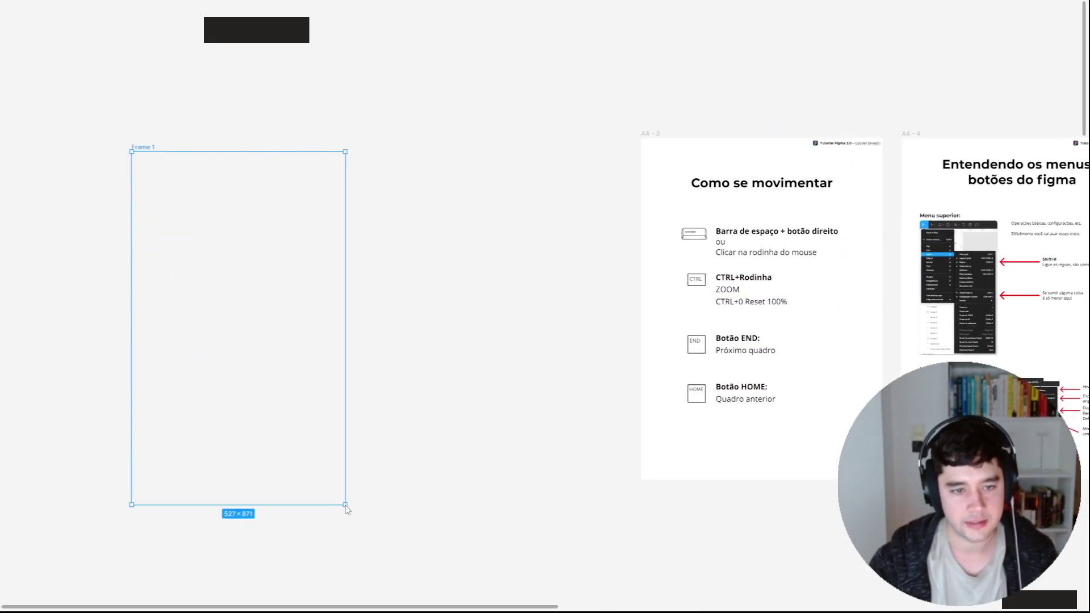
click(234, 168)
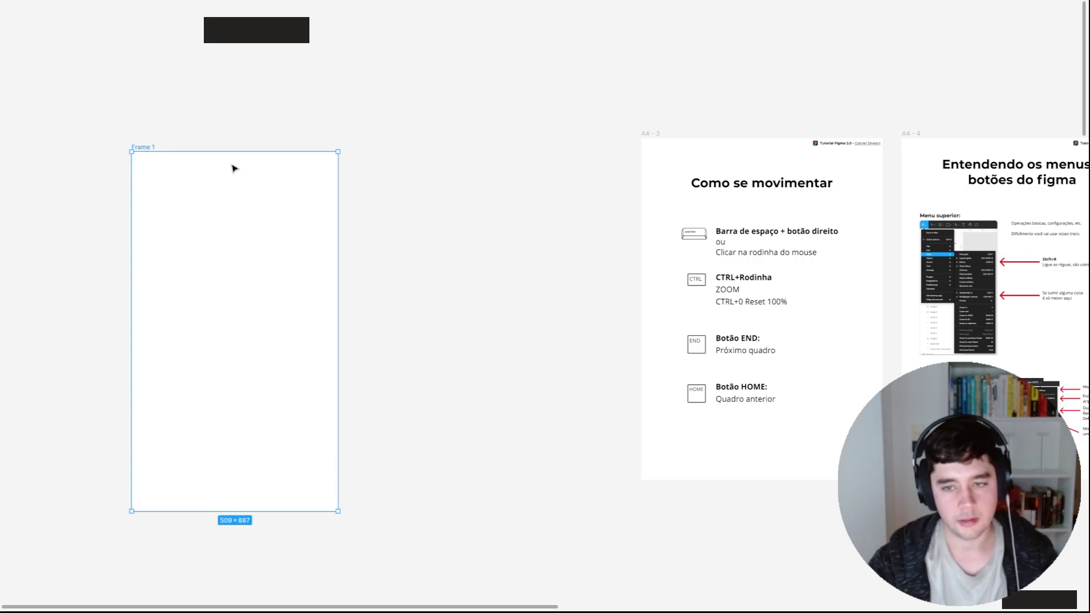
key(Delete)
Jump over to the 1206 carousel slides and back to the Como se movimentar slide
key(End)
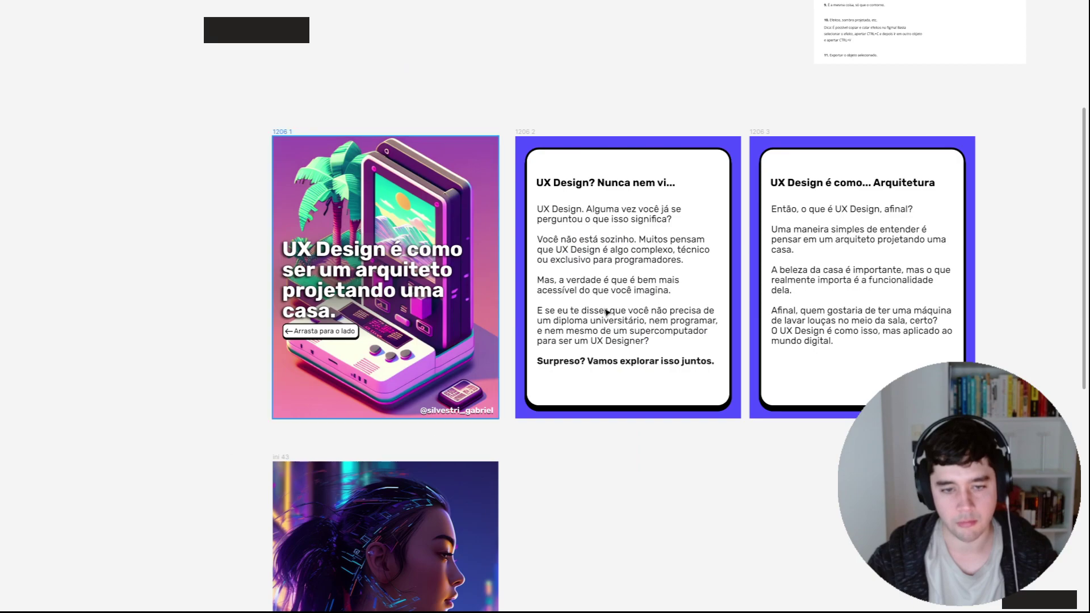
scroll(607, 312, down, 1)
scroll(681, 352, down, 5)
scroll(757, 390, down, 3)
scroll(813, 403, up, 6)
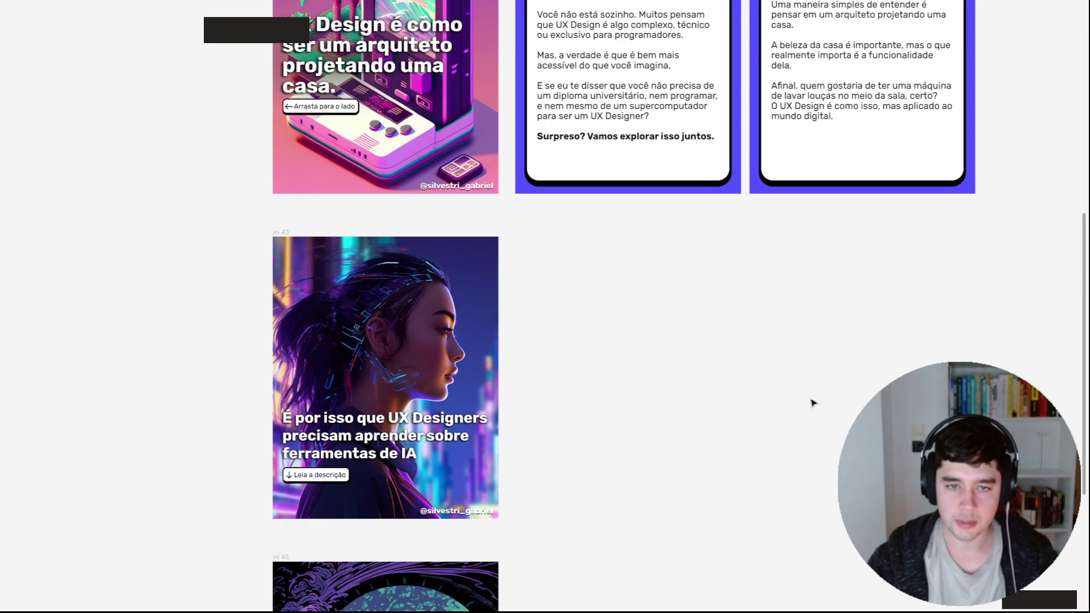
key(Home)
key(Home)
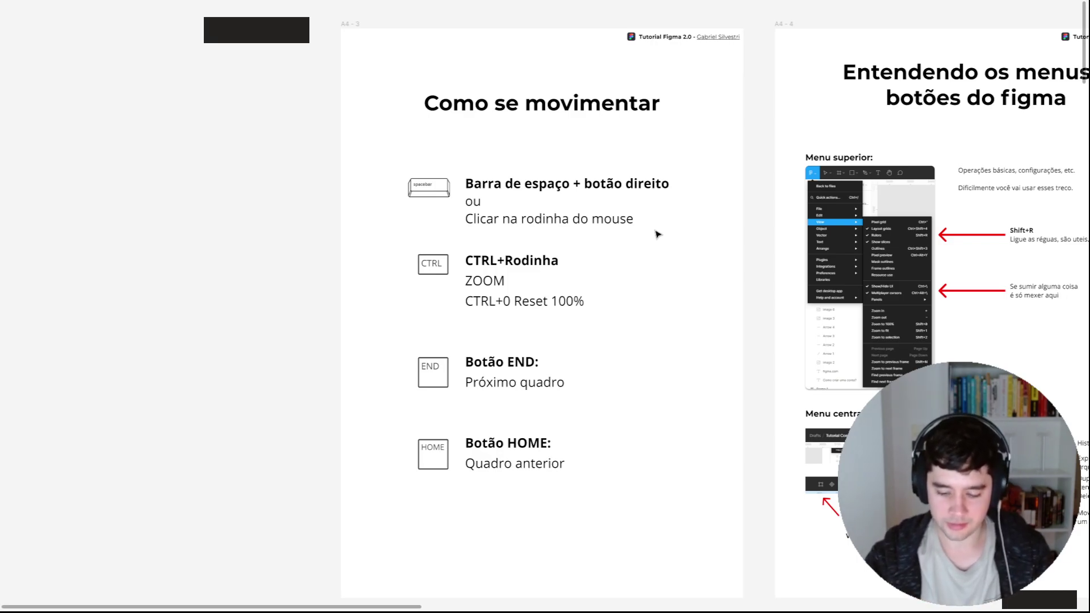
Select the Como se movimentar frame and bring back the hidden editor interface
click(657, 234)
key(ctrl+backslash)
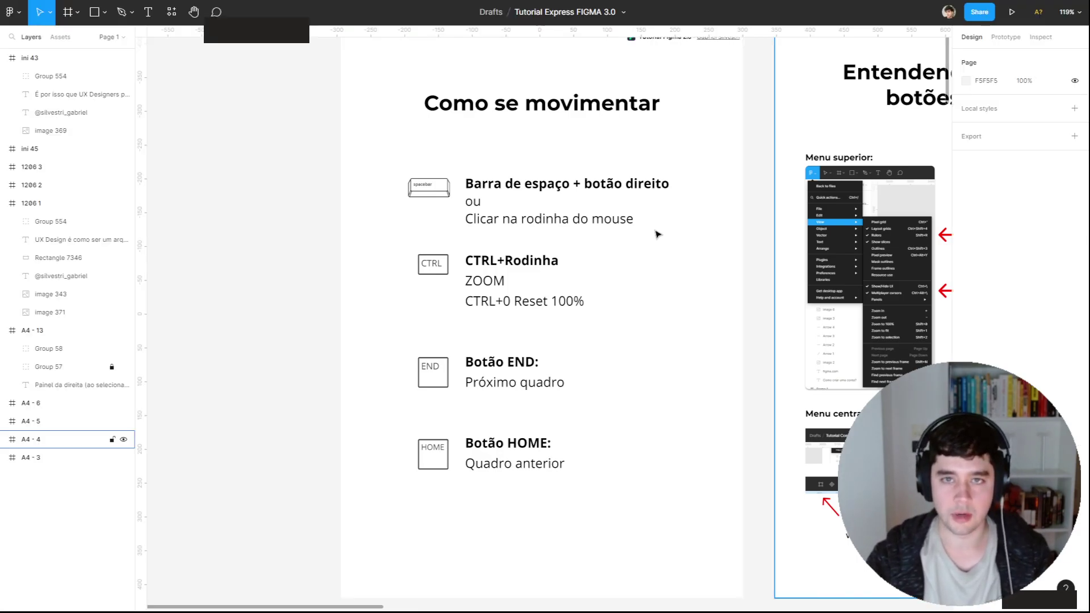
scroll(756, 349, up, 1)
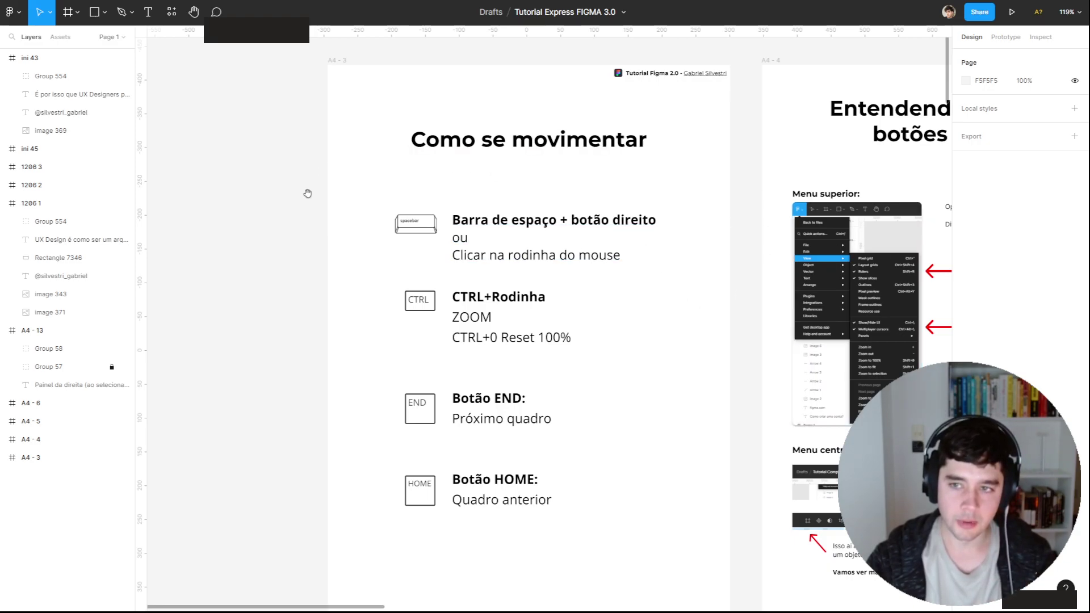
mouse_move(347, 192)
mouse_down()
mouse_move(525, 187)
mouse_move(350, 243)
mouse_move(442, 81)
mouse_move(506, 231)
mouse_move(401, 180)
mouse_move(367, 382)
mouse_move(458, 59)
mouse_move(482, 309)
mouse_move(258, 153)
mouse_move(256, 163)
mouse_up()
scroll(358, 207, up, 1)
scroll(358, 192, down, 3)
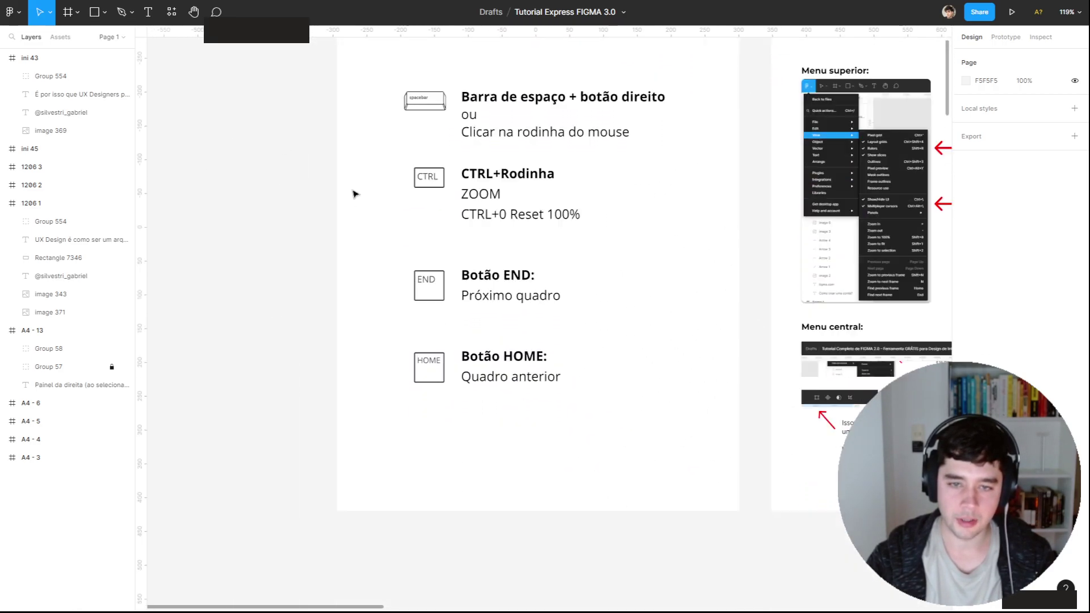
scroll(395, 212, up, 5)
scroll(407, 212, down, 5)
scroll(406, 211, up, 1)
scroll(409, 227, up, 5)
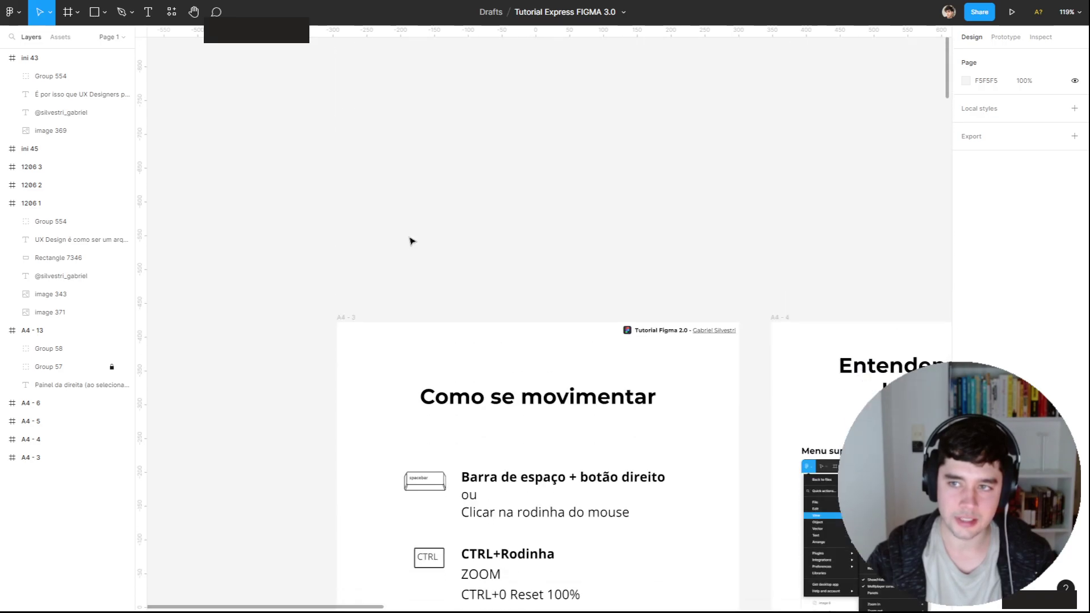
scroll(411, 239, down, 4)
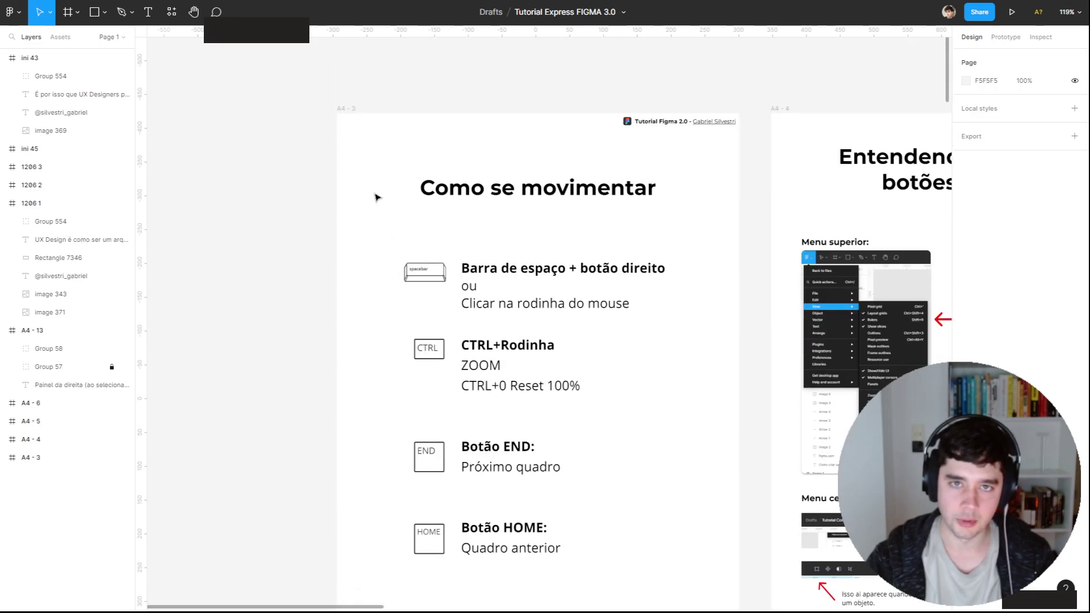
mouse_move(366, 212)
mouse_down()
mouse_move(759, 139)
mouse_move(331, 195)
mouse_move(309, 110)
mouse_move(394, 132)
mouse_move(423, 175)
mouse_up()
Reset the zoom to 100% on the Como se movimentar frame and check the zoom options
click(428, 176)
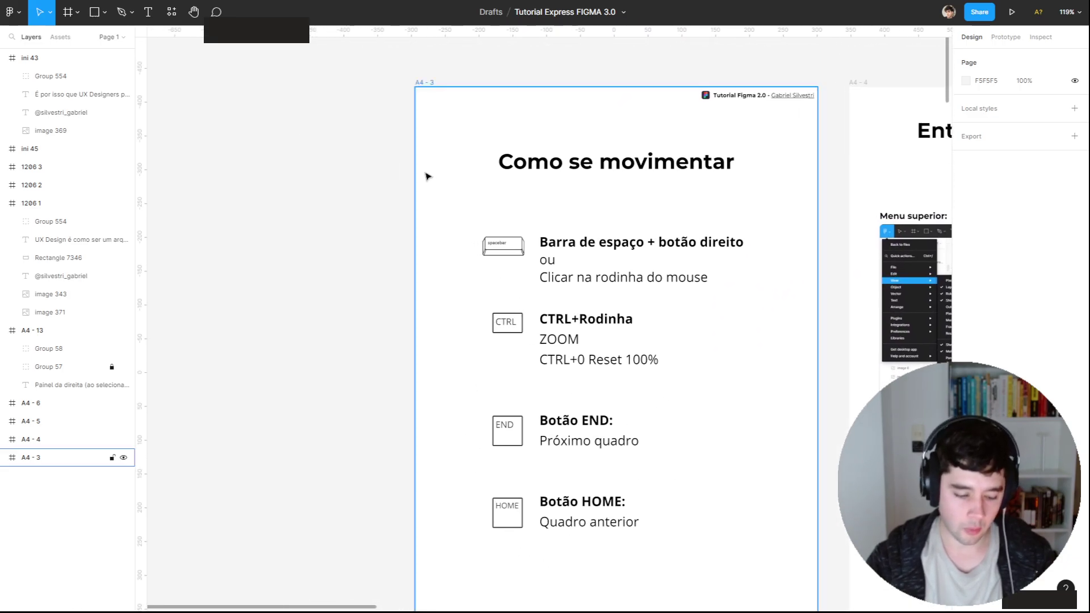
scroll(436, 238, down, 3)
scroll(436, 238, down, 1)
scroll(454, 256, up, 2)
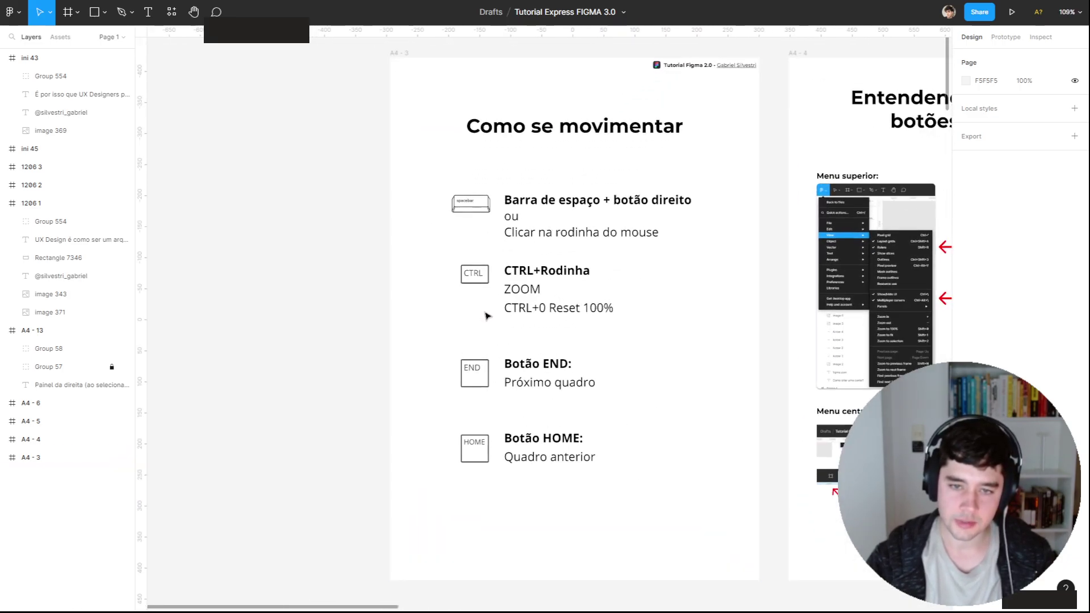
scroll(491, 295, down, 5)
scroll(491, 295, up, 3)
scroll(475, 295, up, 2)
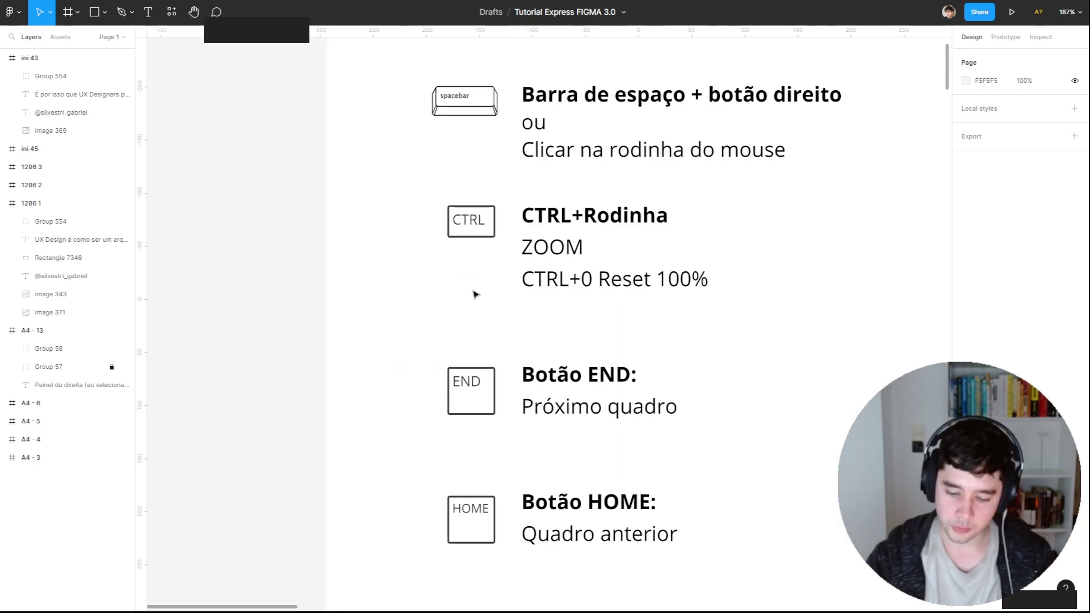
key(ctrl+0)
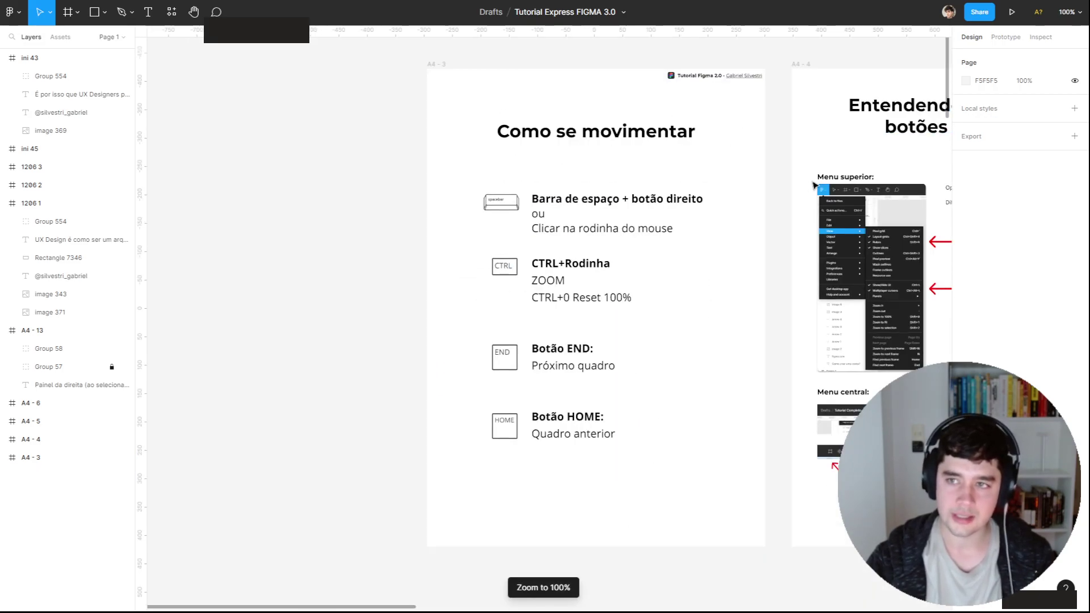
click(1078, 14)
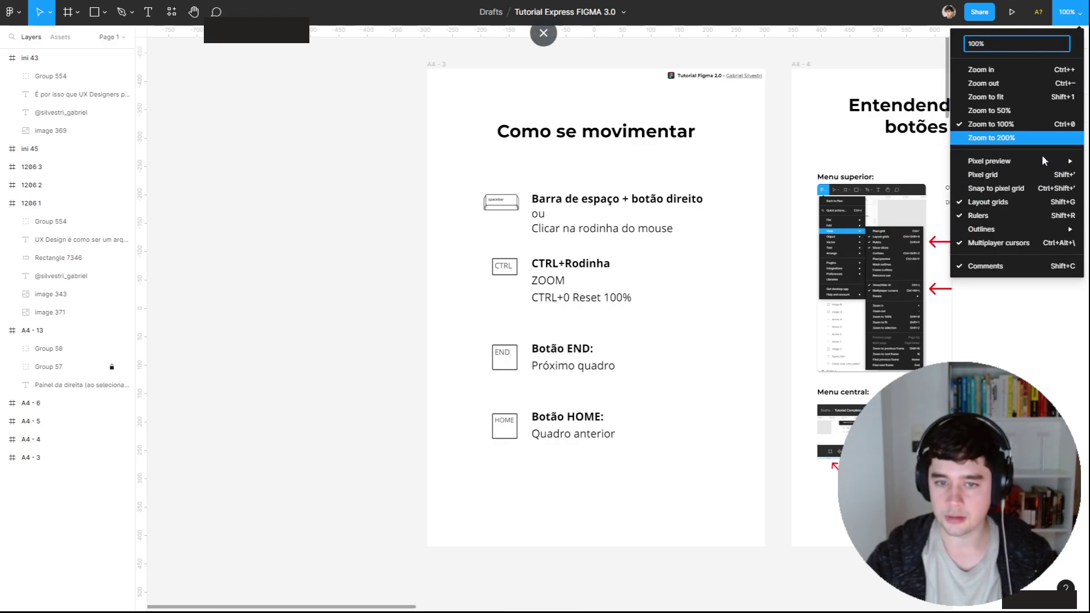
click(704, 355)
scroll(591, 267, up, 2)
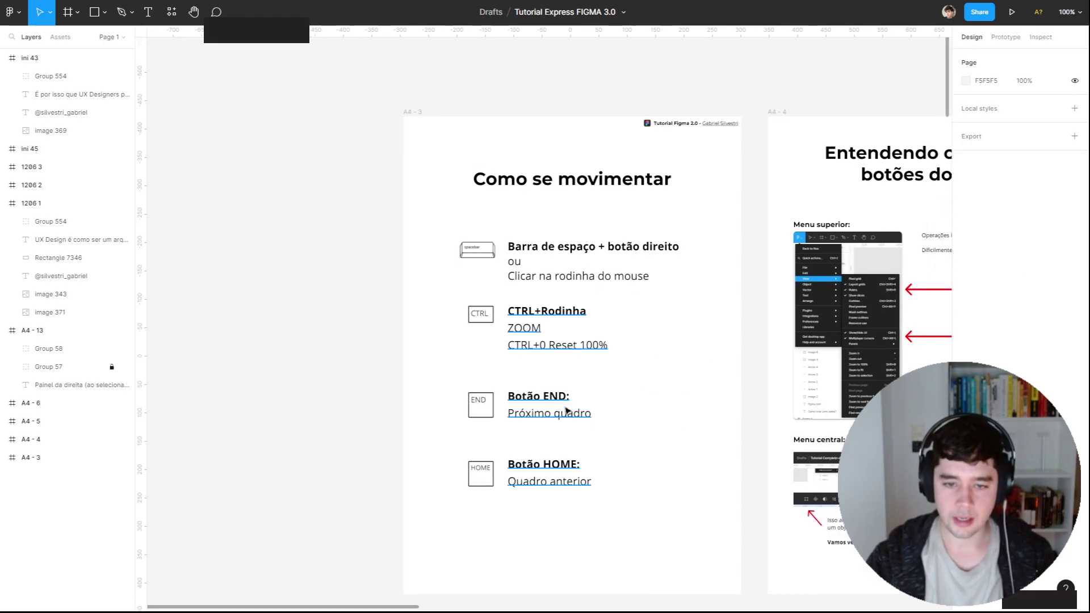
scroll(624, 437, right, 5)
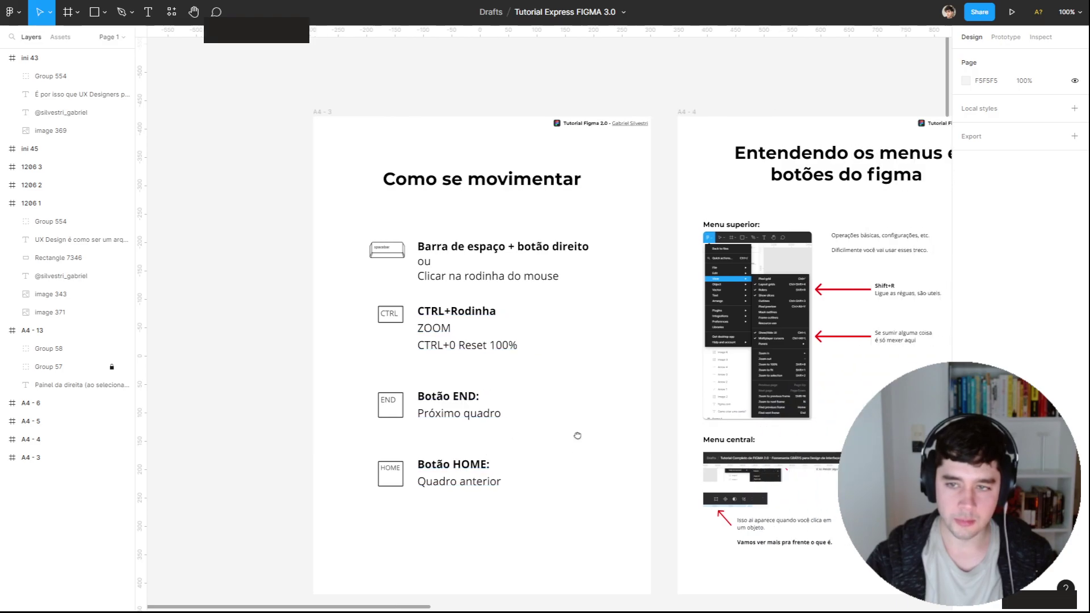
click(269, 103)
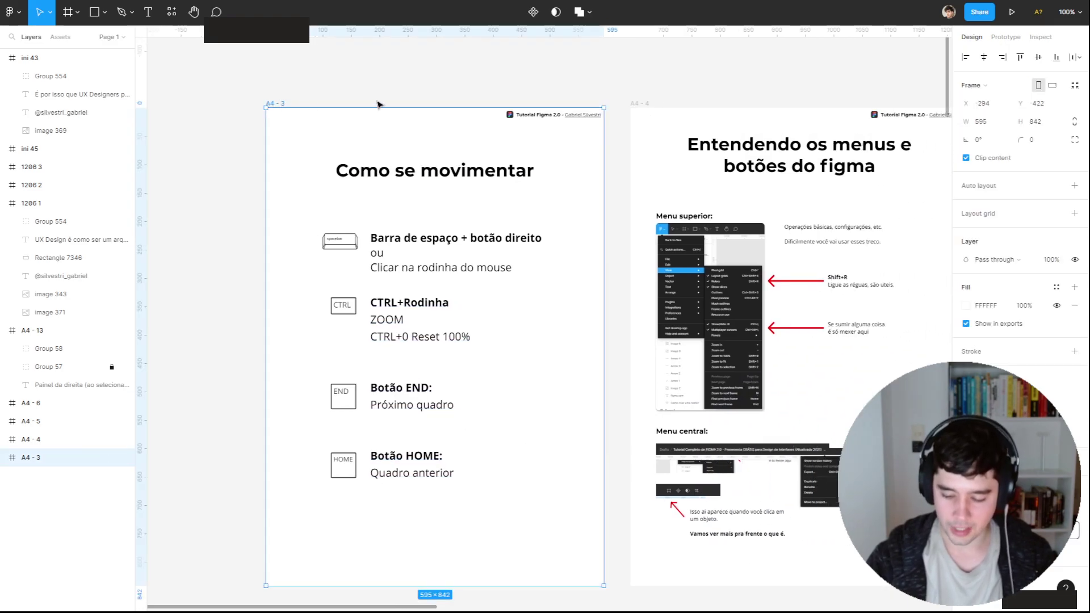
key(End)
key(Home)
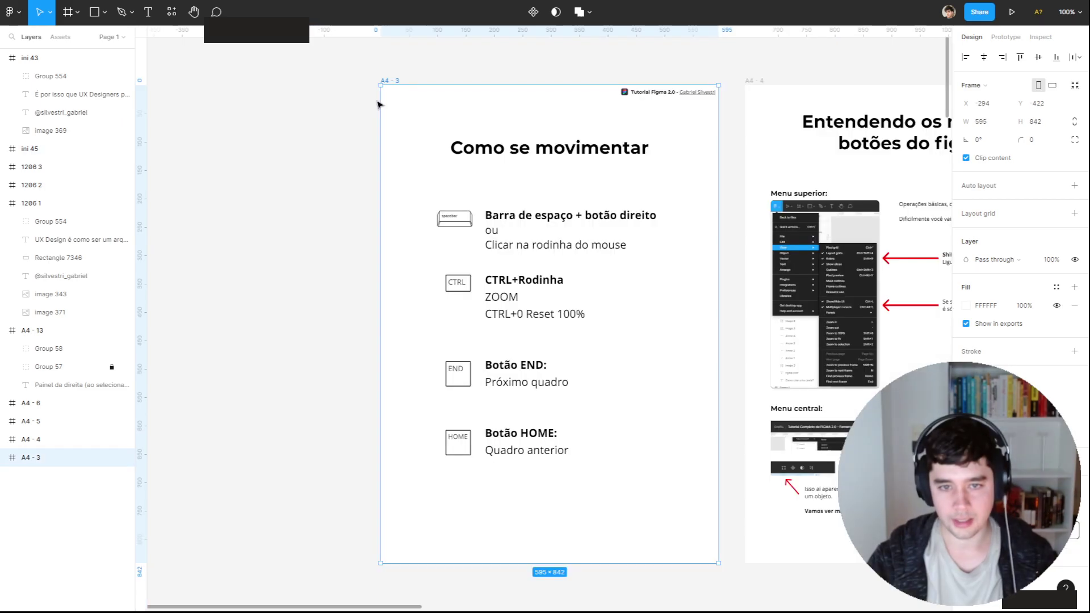
key(Home)
key(End)
key(End)
key(Home)
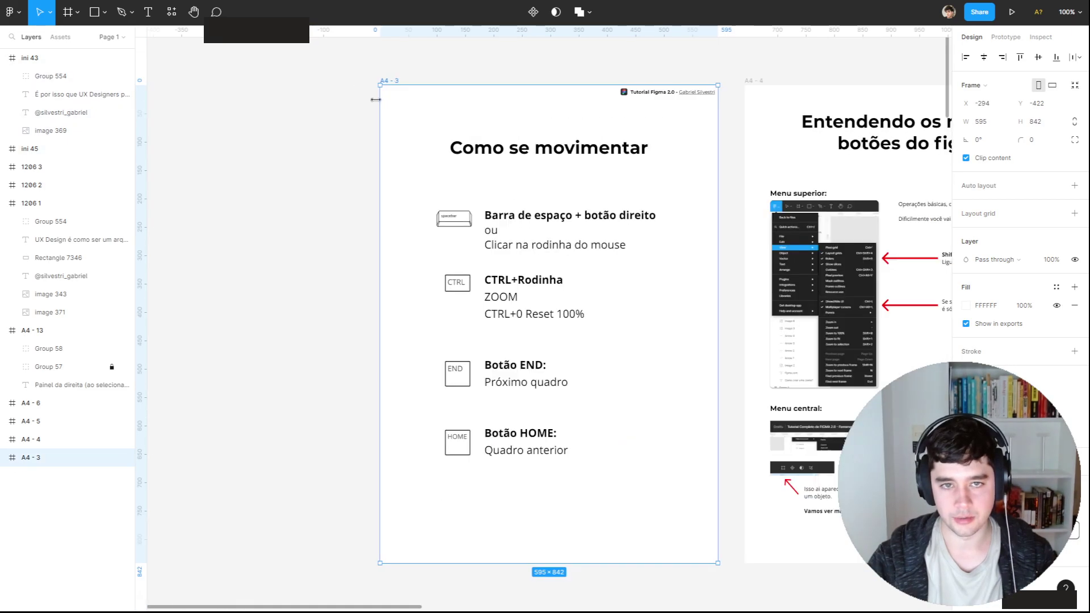
key(End)
key(Home)
key(Home)
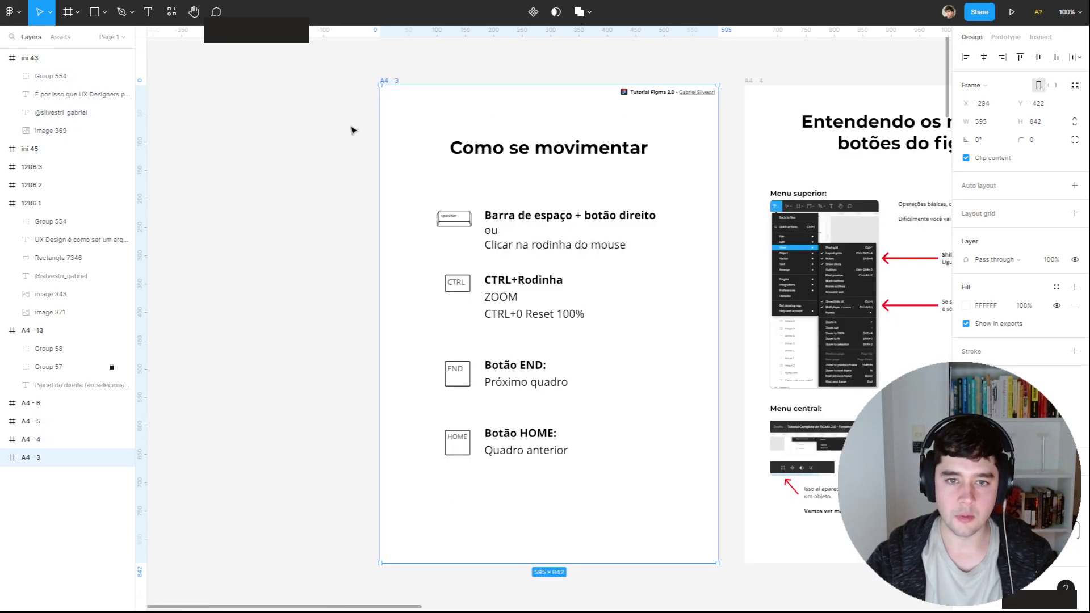
click(340, 139)
drag(335, 135, 412, 145)
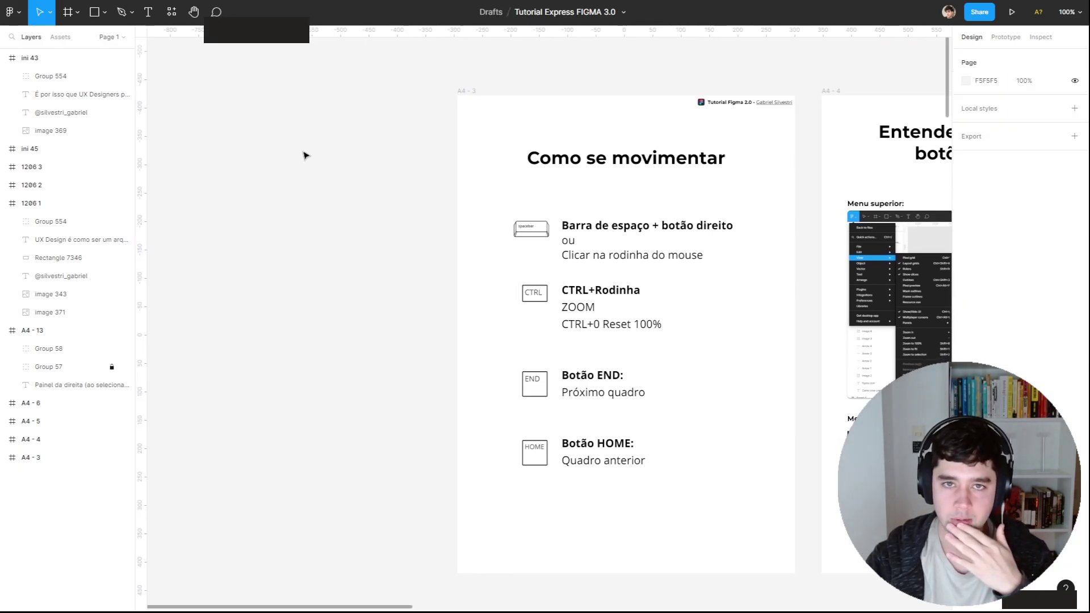
mouse_move(292, 153)
mouse_down()
mouse_move(363, 158)
mouse_move(448, 186)
mouse_up()
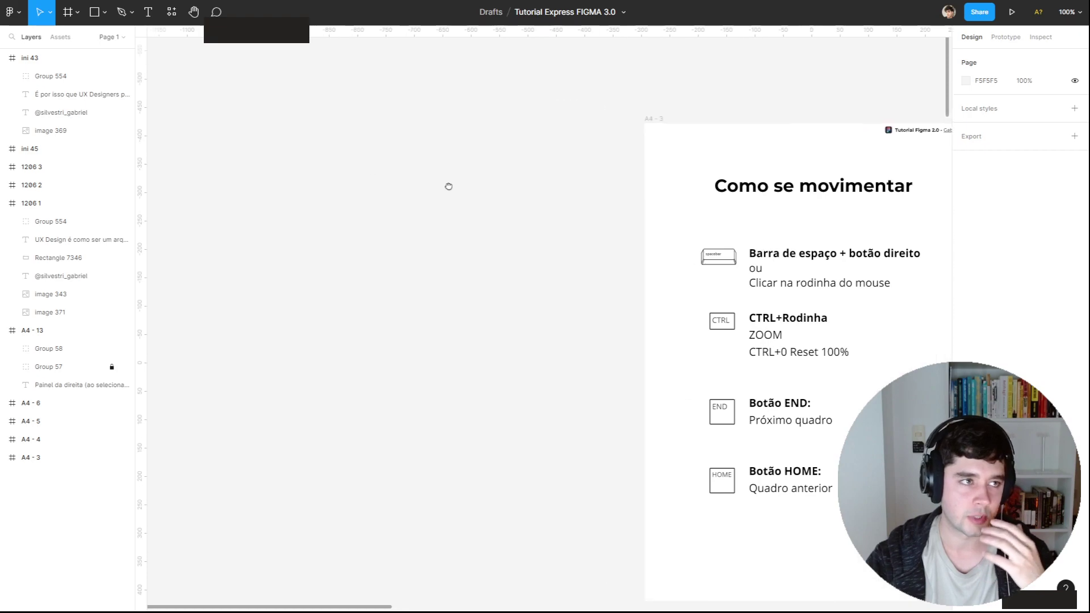
drag(421, 221, 584, 253)
scroll(584, 253, left, 2)
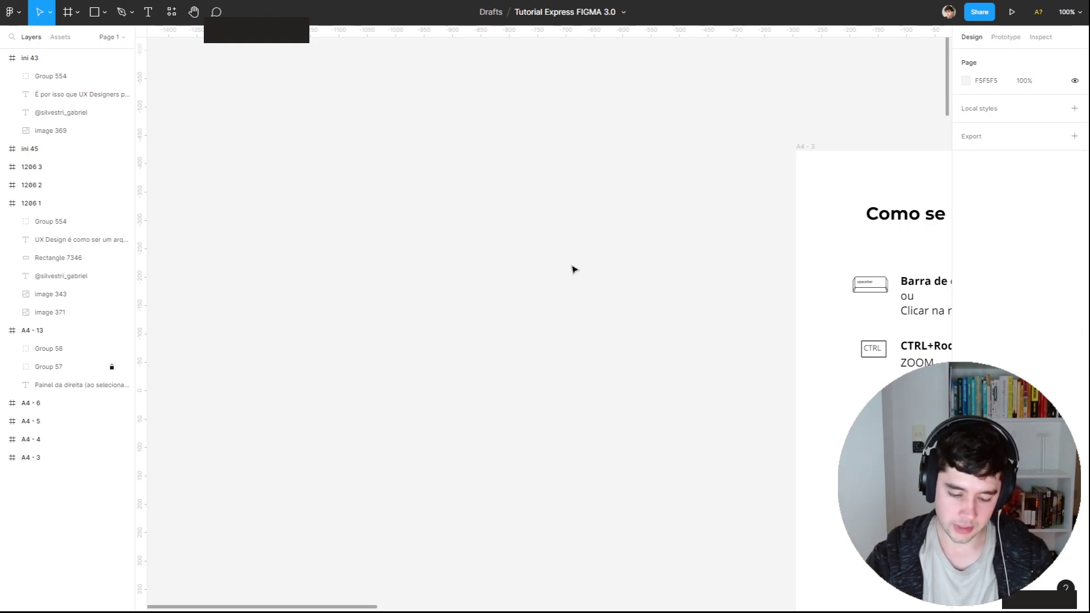
Draw a trial frame on empty canvas and delete it
drag(606, 272, 629, 224)
key(f)
drag(341, 110, 597, 465)
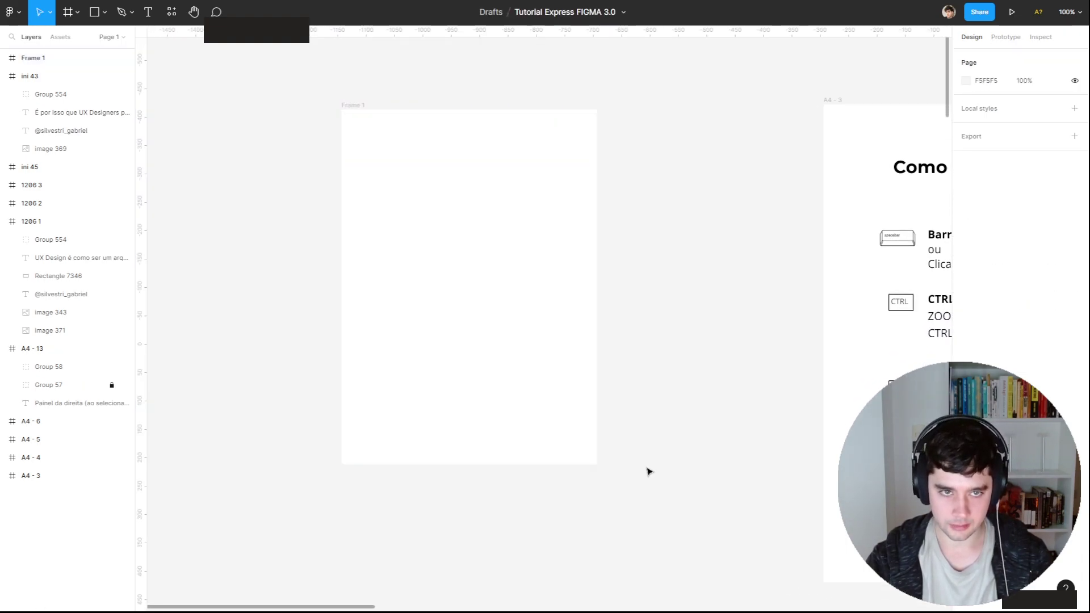
click(359, 105)
key(Delete)
Draw a wide frame, then delete the existing Frame 1
key(f)
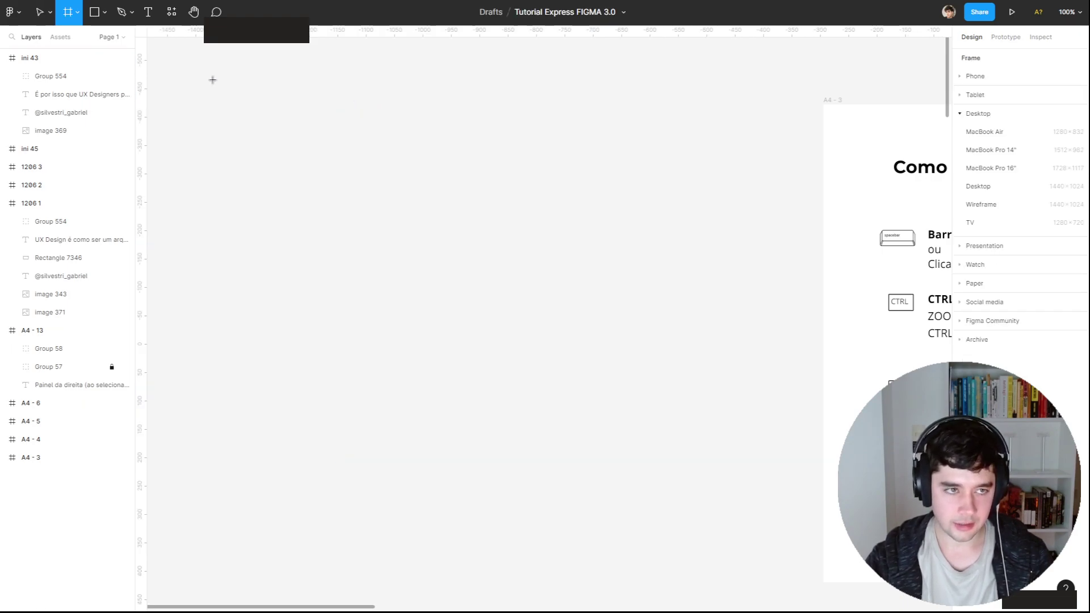
drag(212, 79, 586, 394)
click(630, 399)
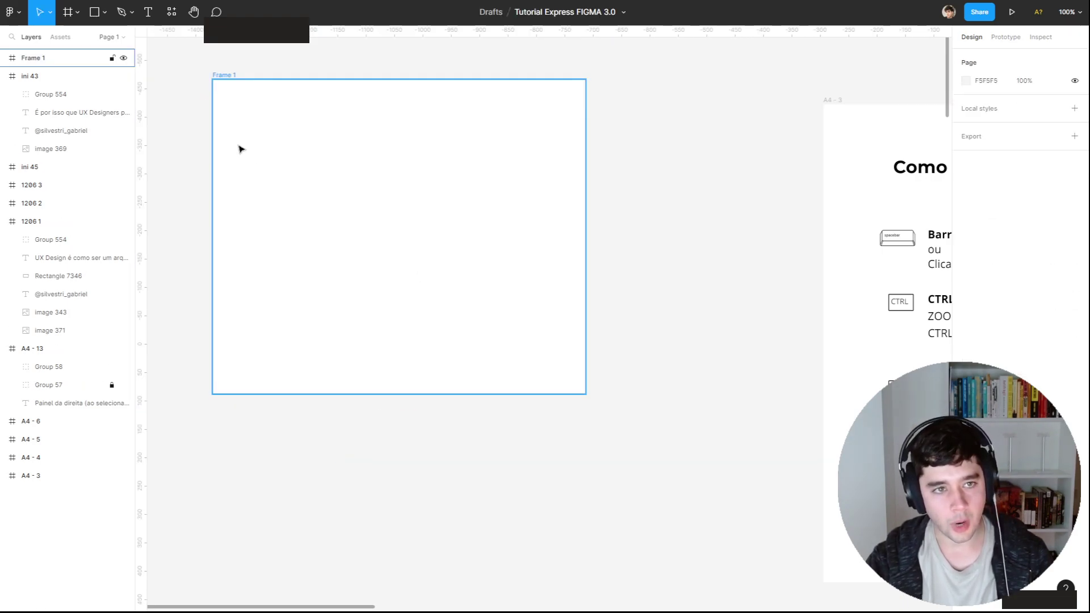
click(236, 80)
key(Delete)
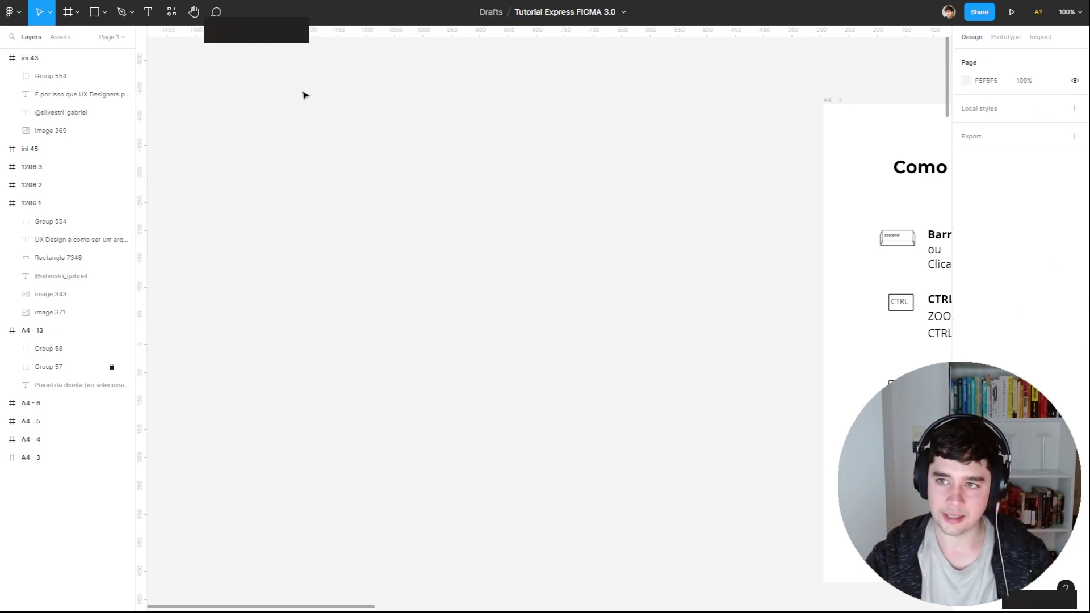
Create a 1080×1080 frame from the Instagram post social media preset and select it
key(f)
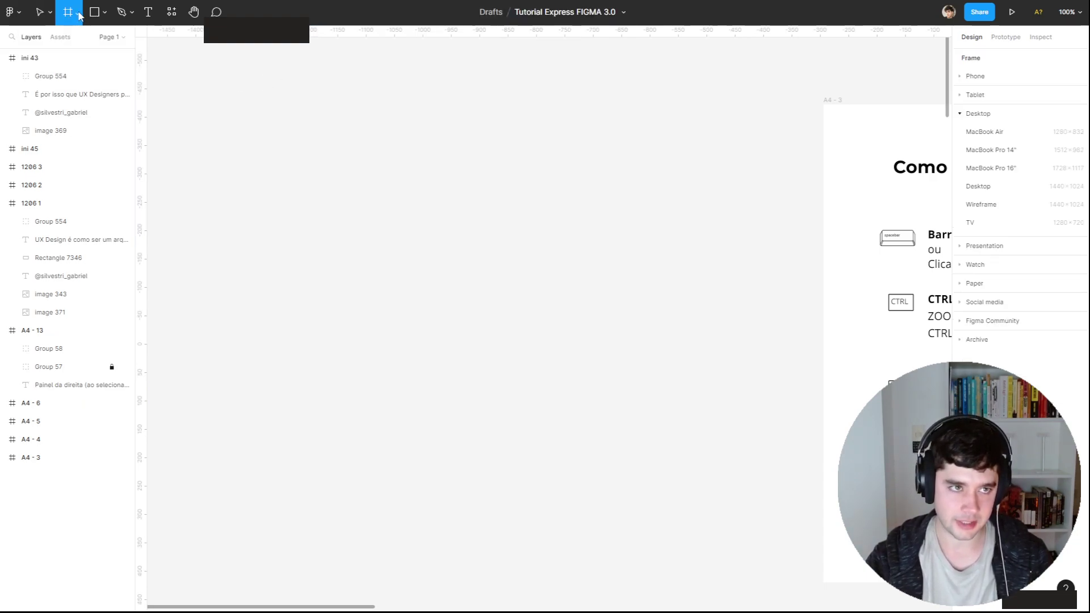
click(75, 21)
click(67, 40)
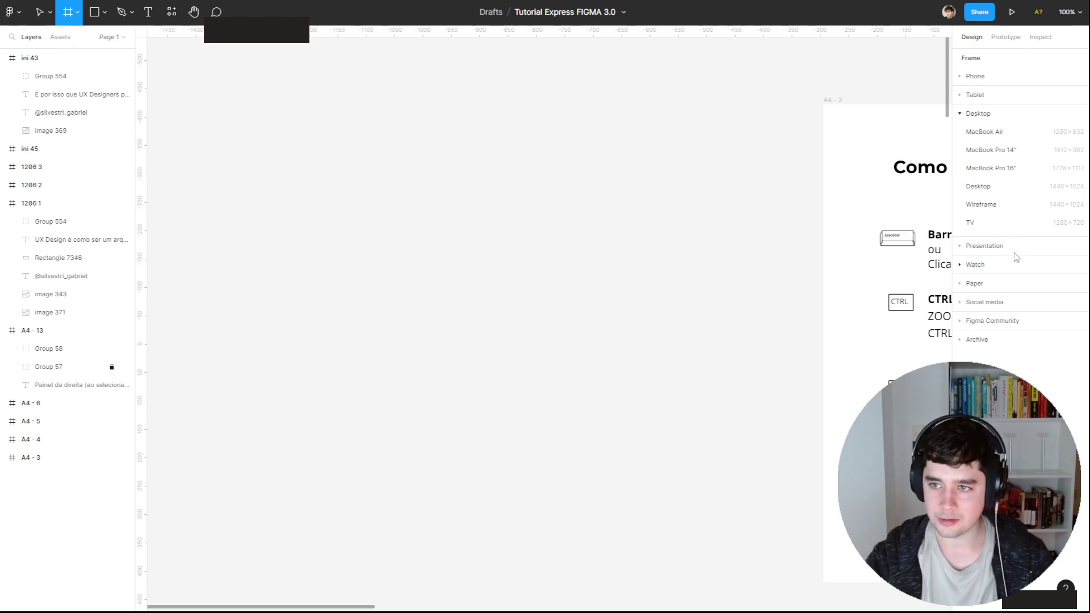
click(982, 302)
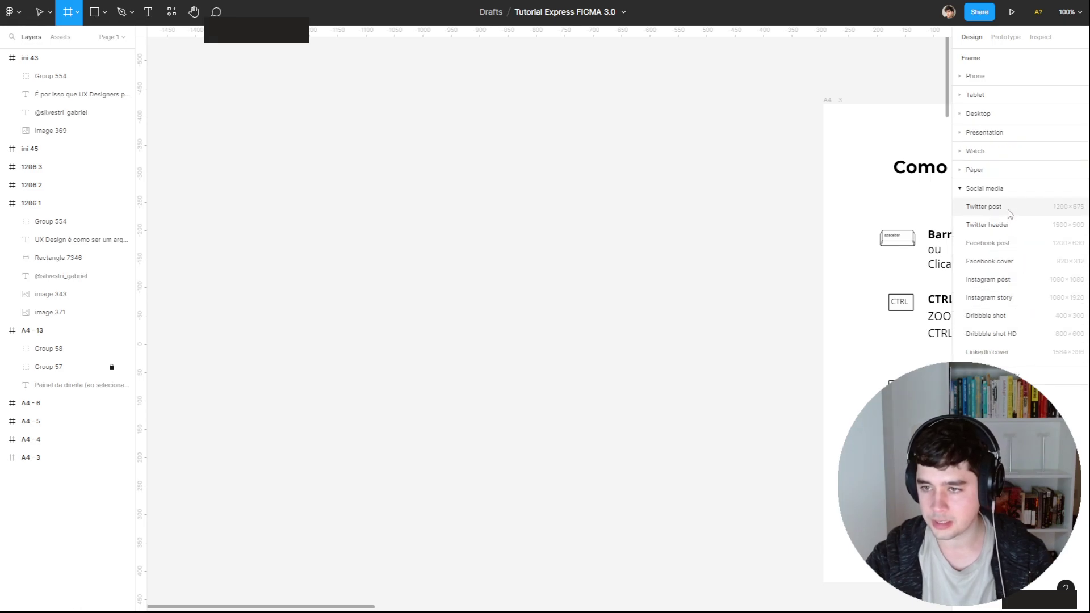
click(992, 287)
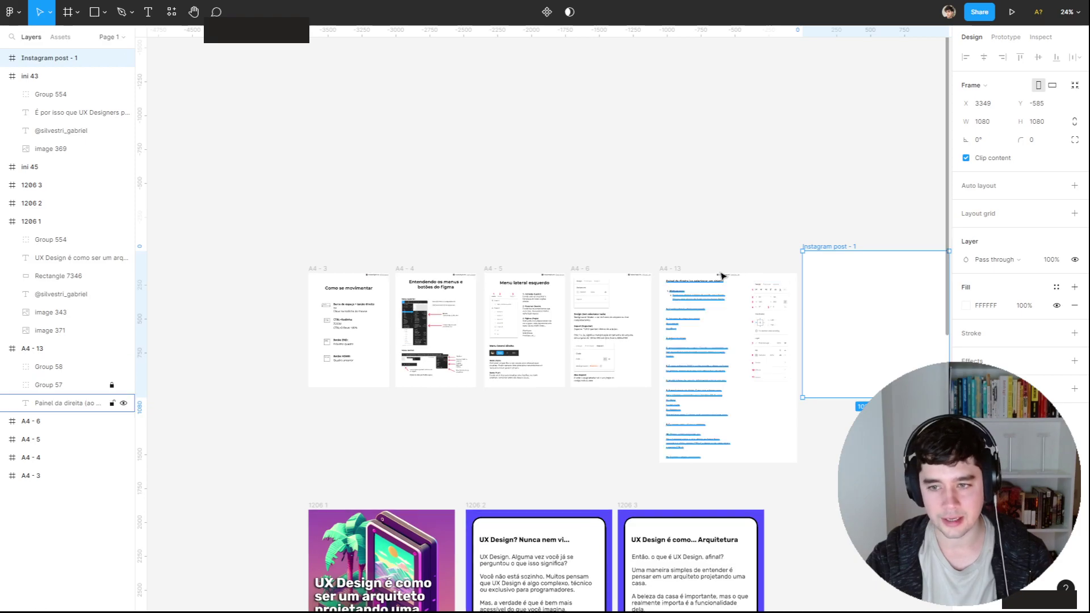
scroll(724, 276, up, 3)
click(543, 262)
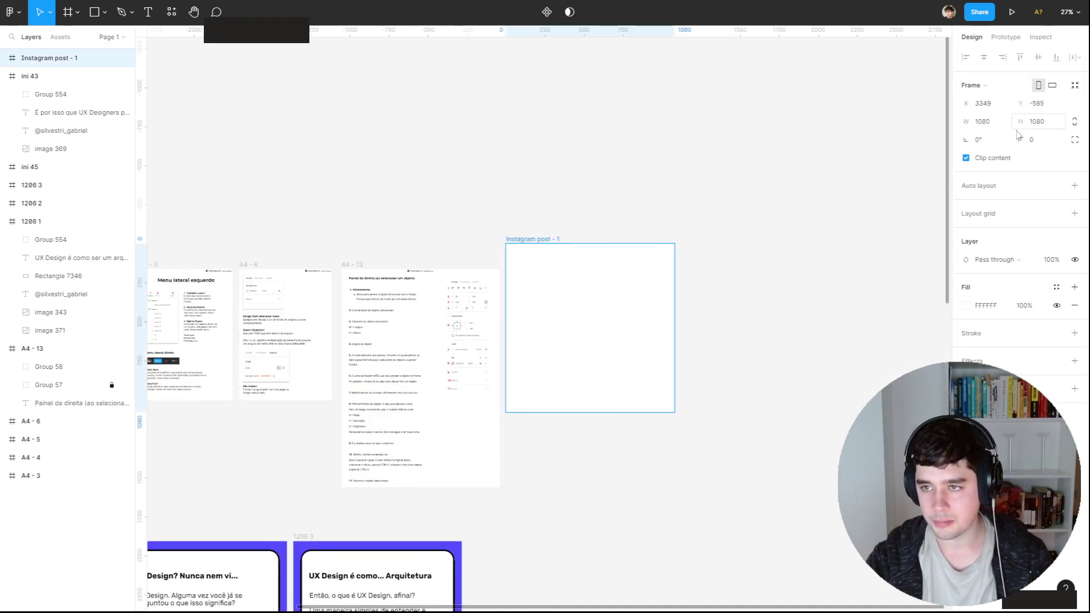
key(Delete)
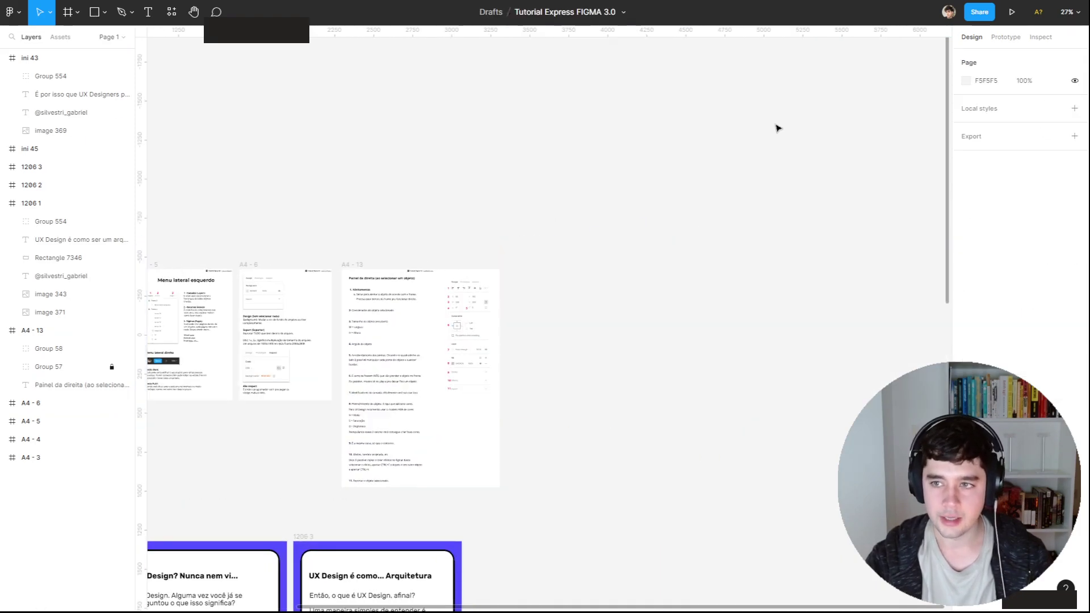
drag(394, 182, 752, 159)
scroll(497, 294, up, 2)
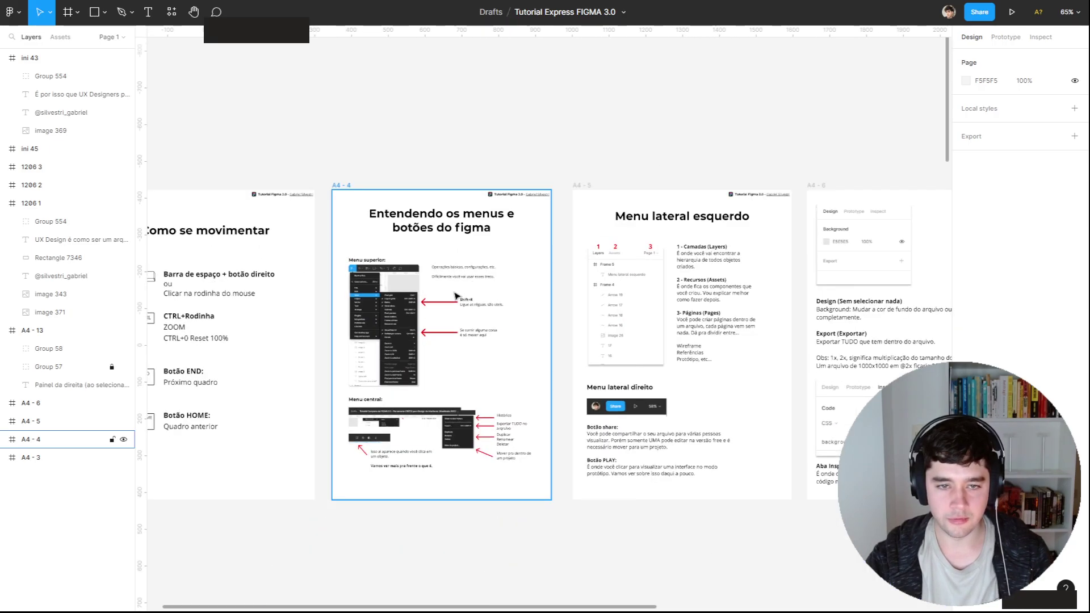
scroll(499, 290, up, 2)
scroll(511, 281, up, 2)
scroll(519, 273, up, 2)
drag(520, 272, 624, 308)
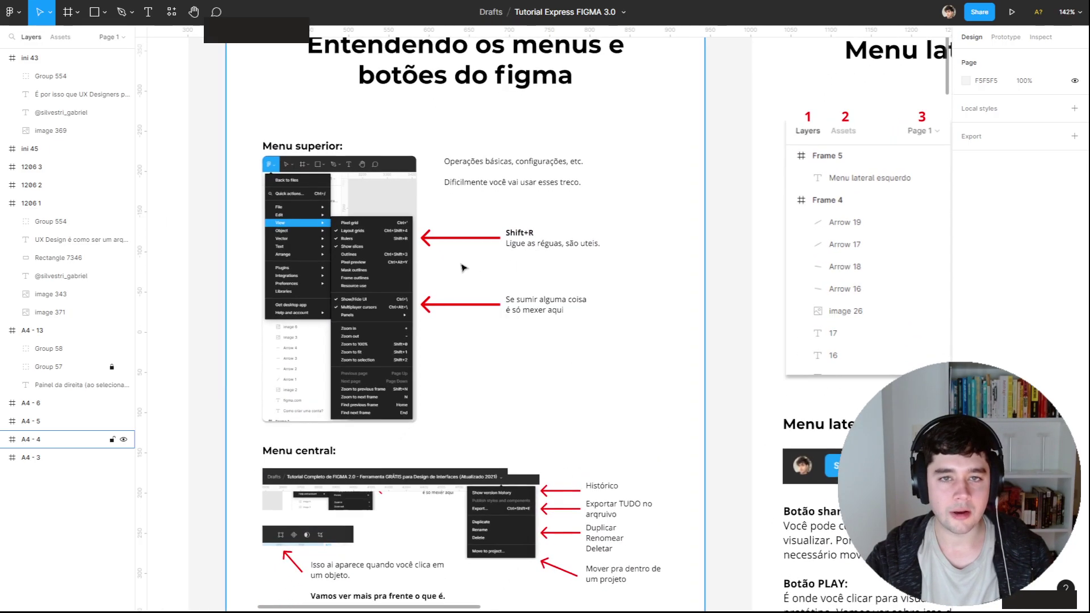
scroll(652, 300, down, 1)
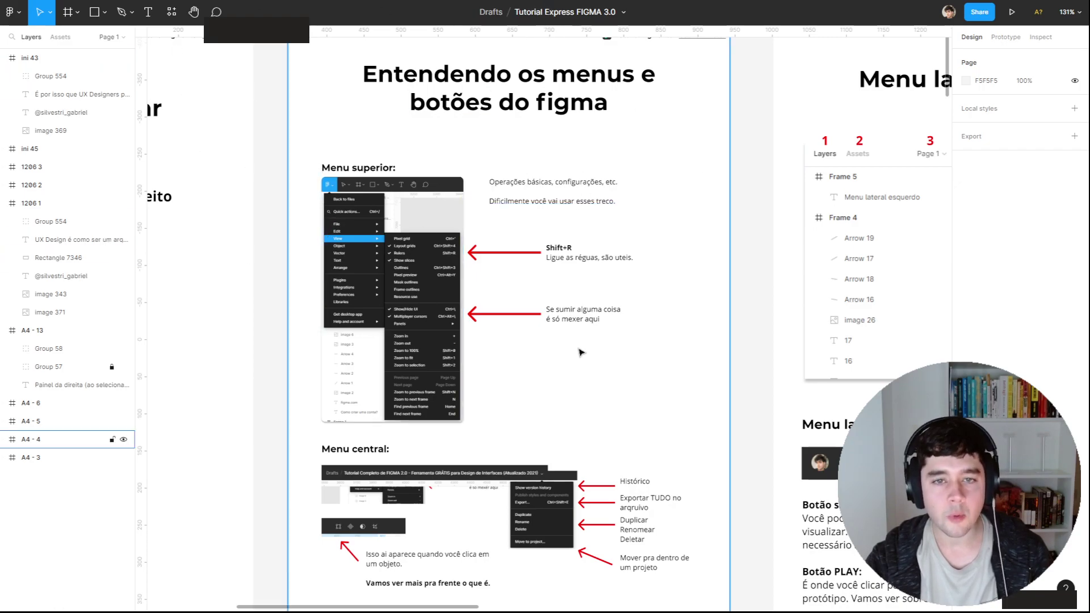
ctrl+scroll(573, 349, up, 2)
ctrl+scroll(585, 335, up, 1)
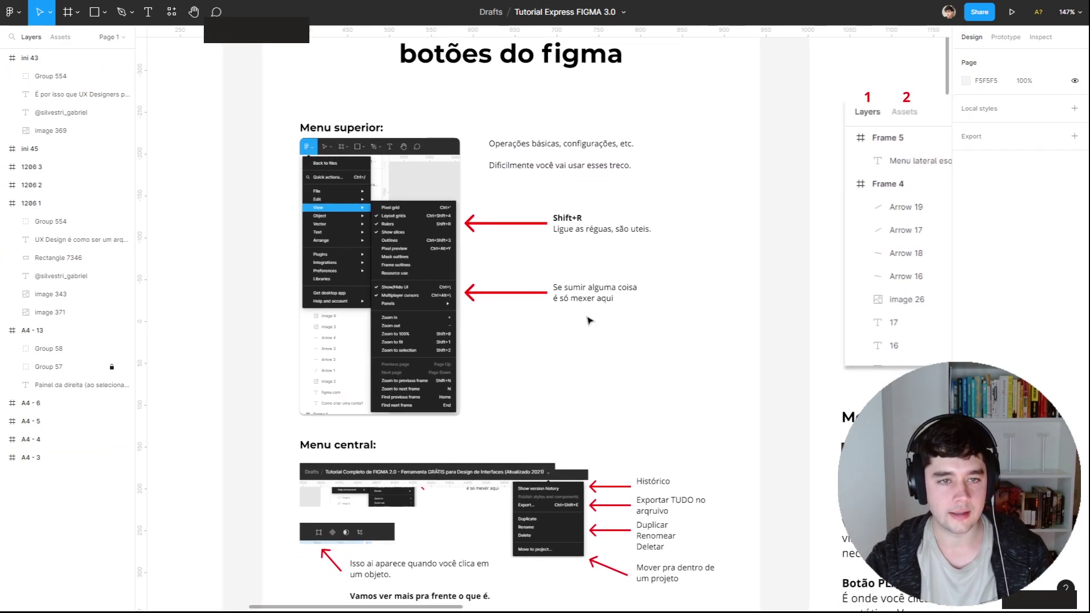
click(14, 12)
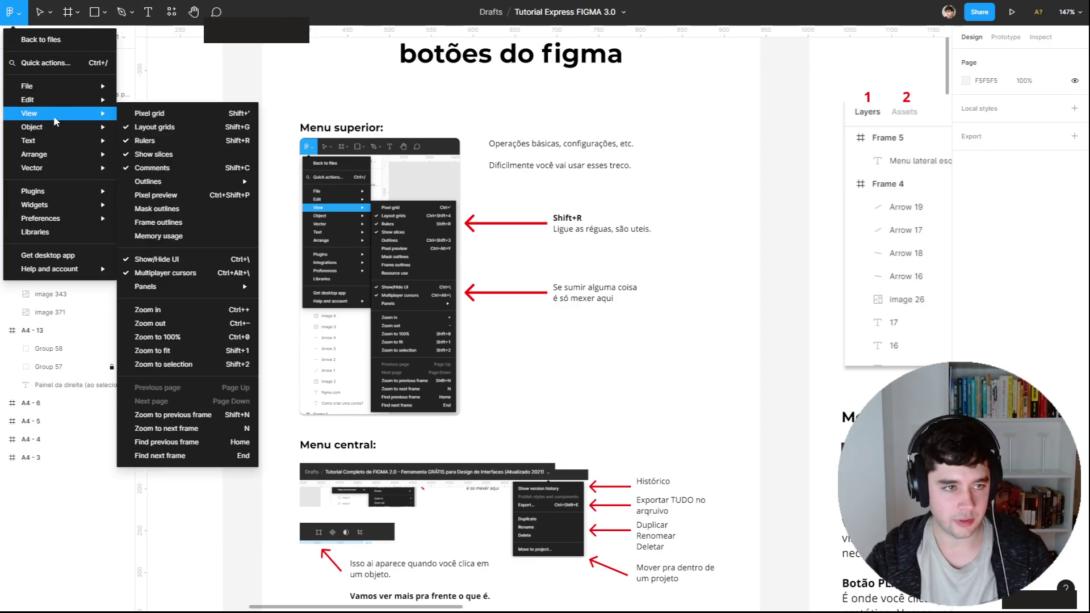
mouse_move(51, 113)
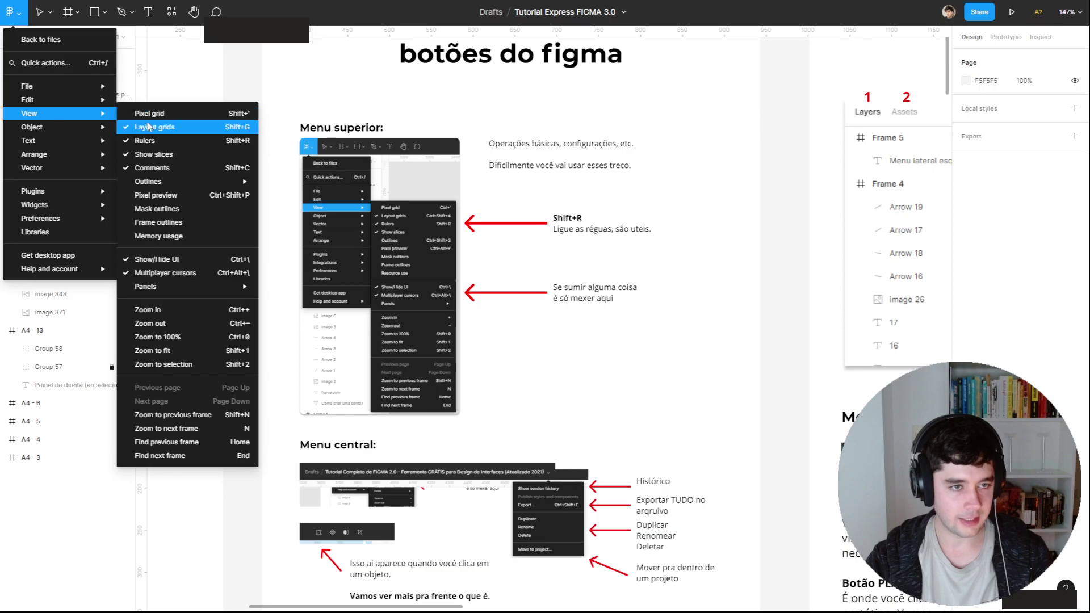
click(243, 64)
key(ctrl+\)
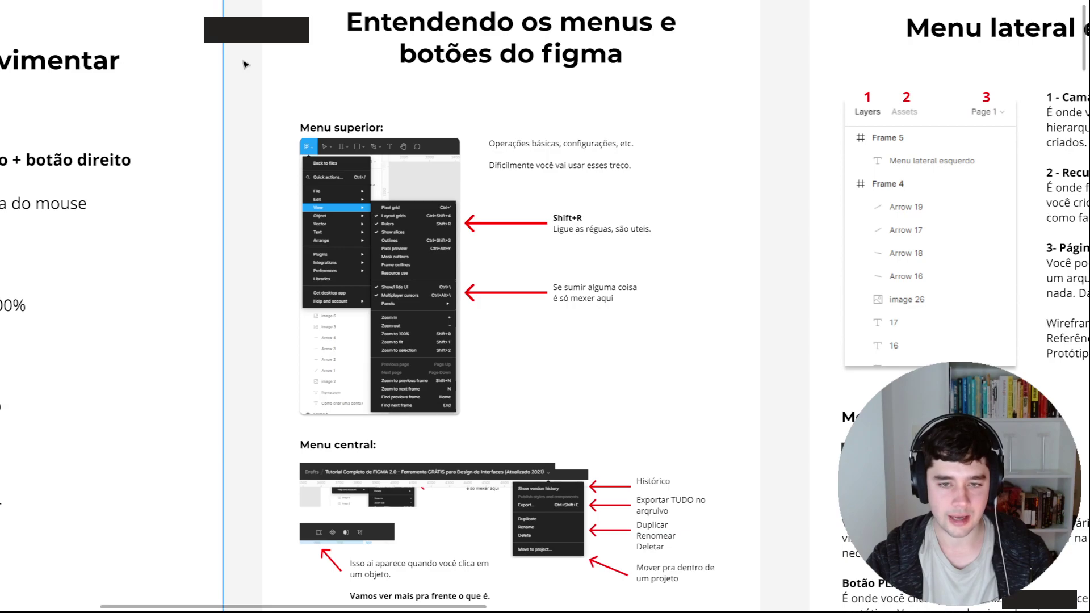
key(ctrl+\)
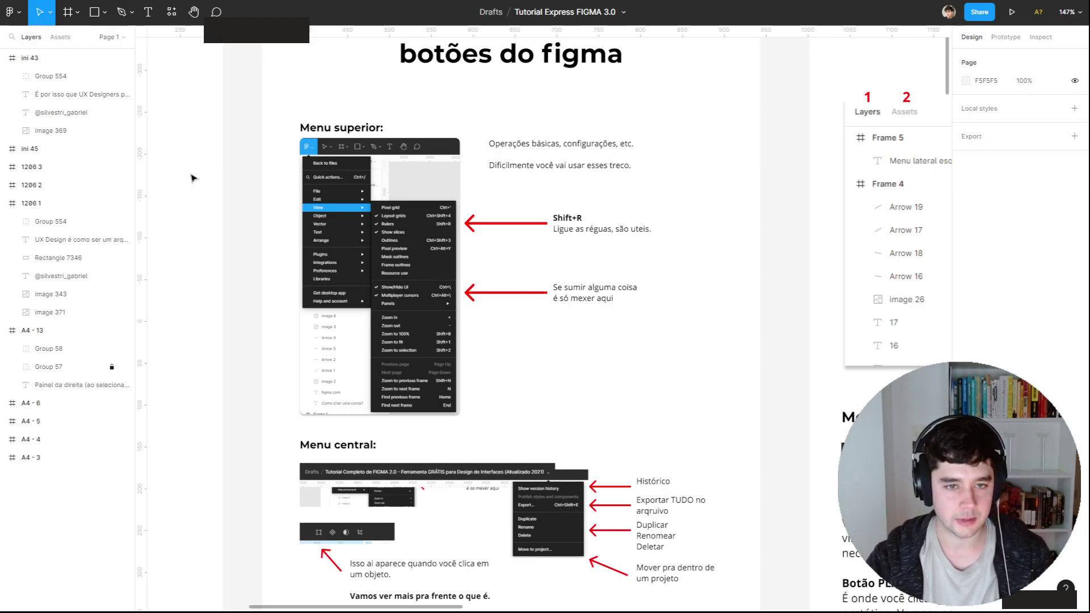
scroll(203, 166, down, 3)
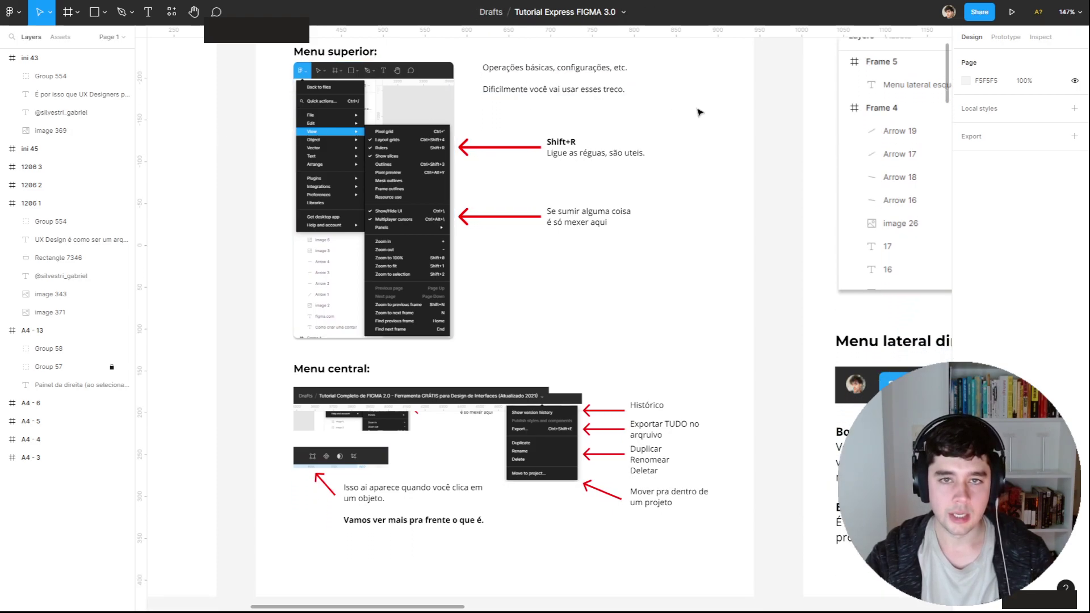
scroll(771, 196, up, 2)
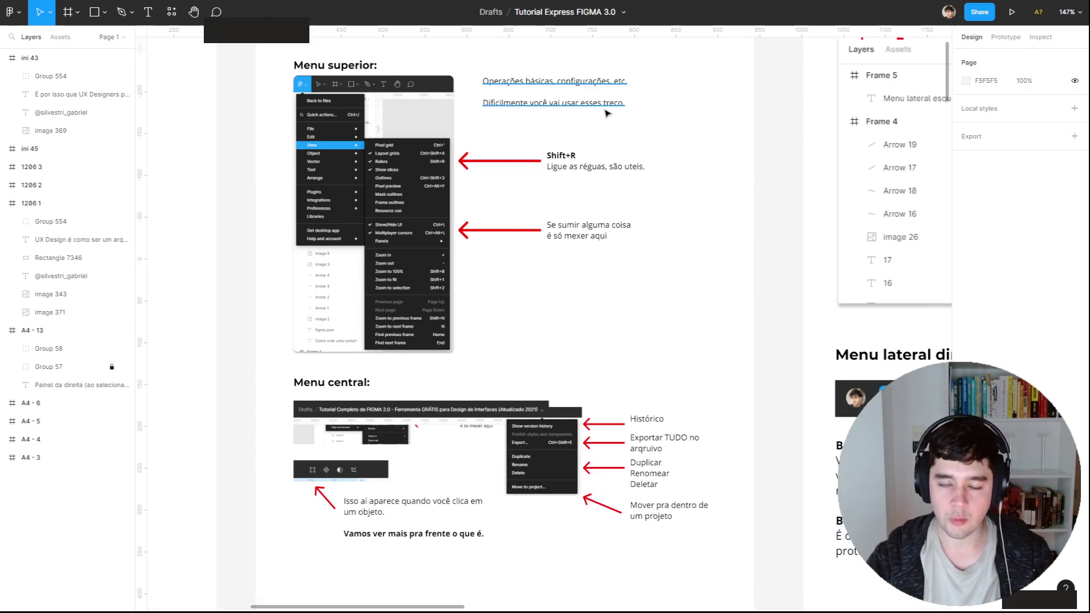
scroll(738, 164, up, 2)
scroll(757, 177, up, 1)
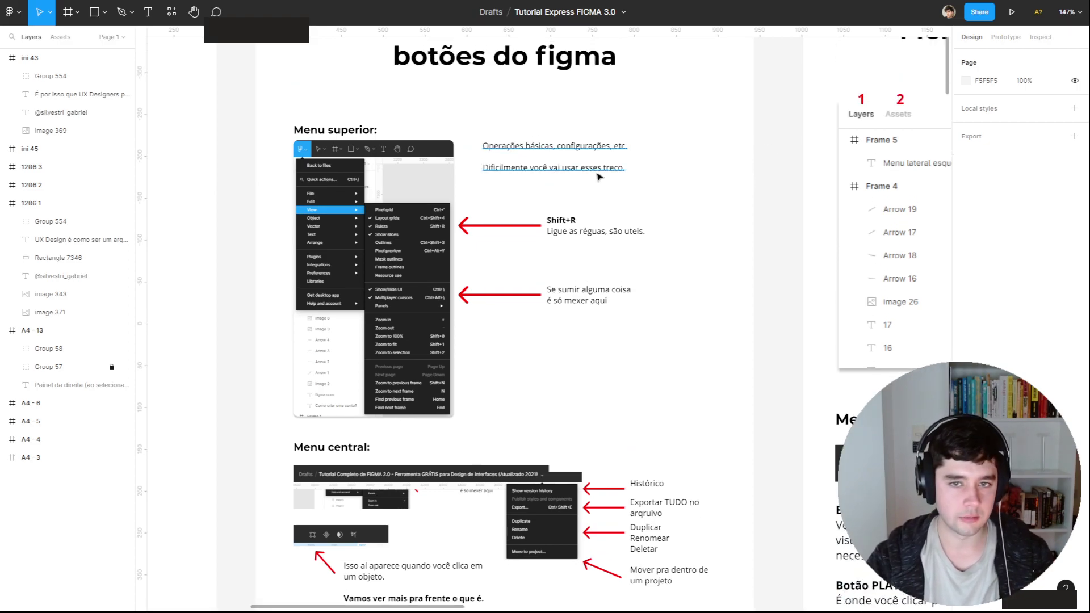
key(r)
drag(669, 112, 709, 162)
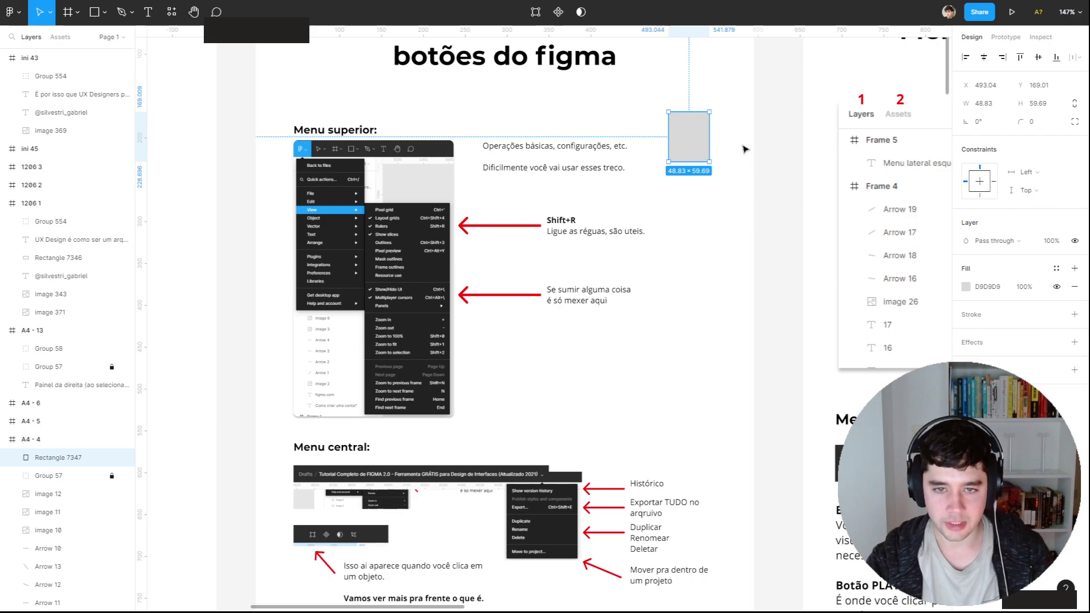
key(Delete)
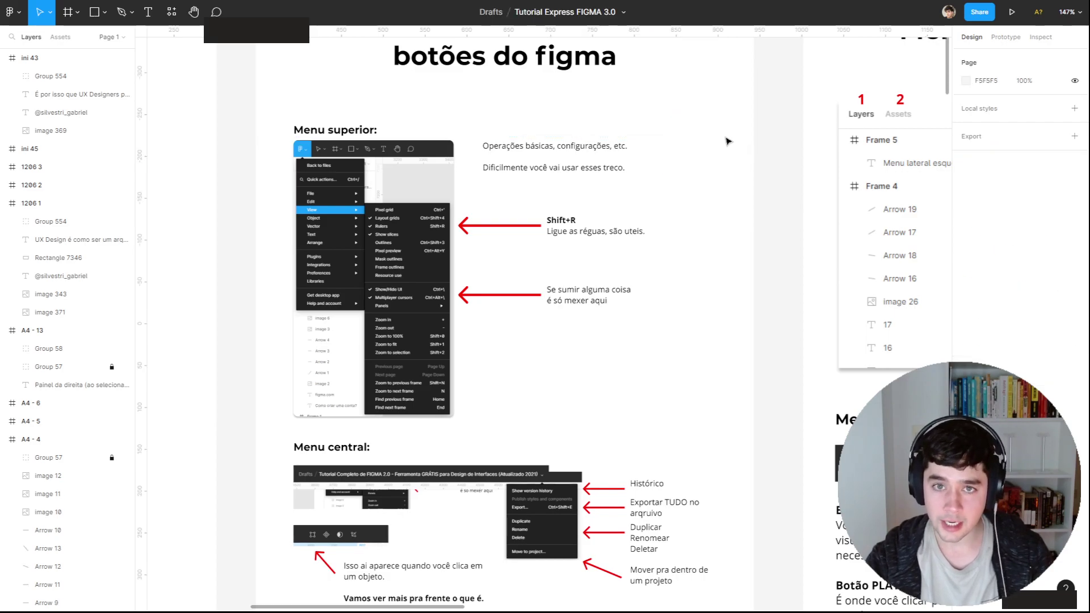
scroll(728, 141, up, 3)
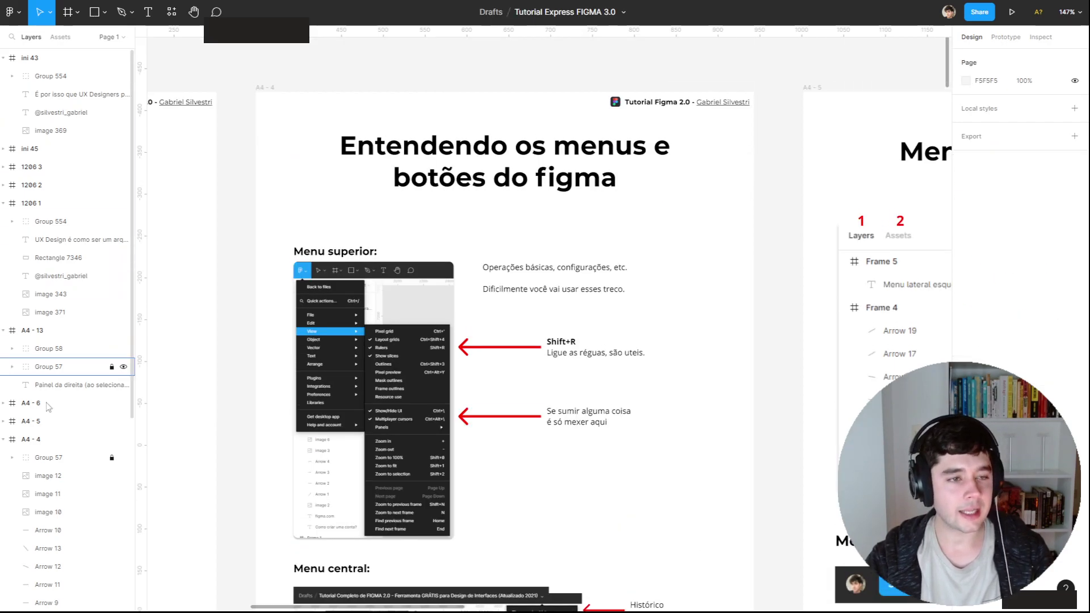
drag(311, 97, 334, 554)
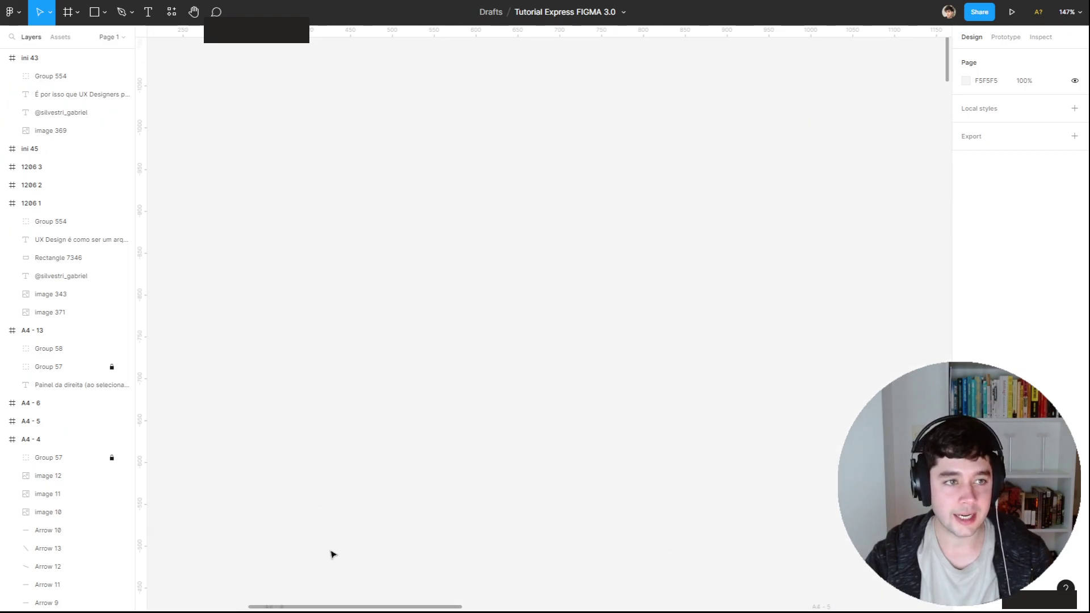
Draw a 362×455 Frame 1 with a grey square, and duplicate the square below it
key(f)
mouse_move(307, 127)
mouse_down()
mouse_move(422, 341)
mouse_move(616, 506)
mouse_up()
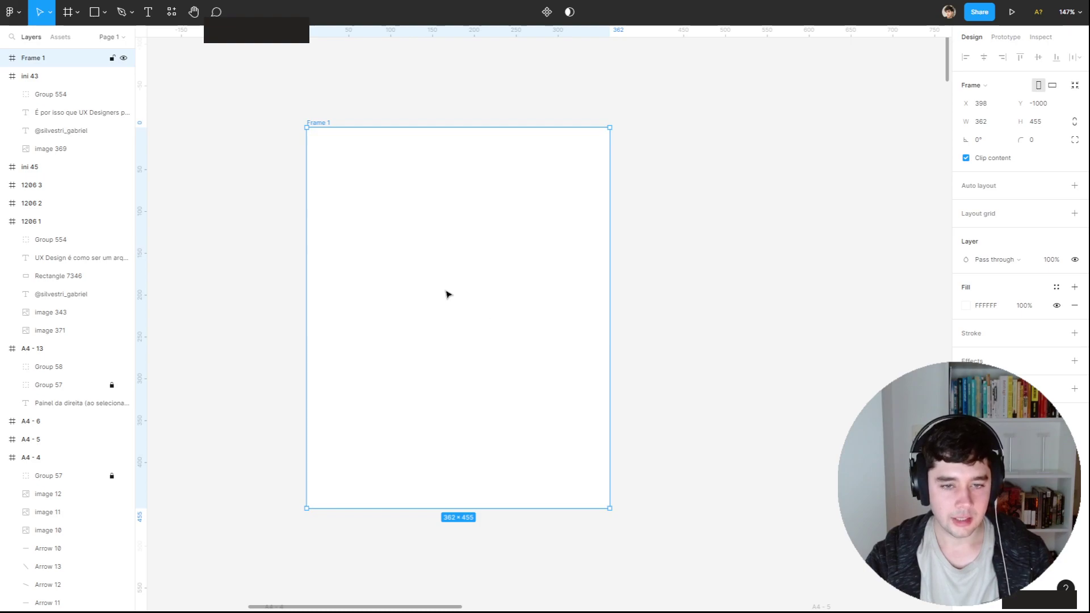
click(717, 312)
key(r)
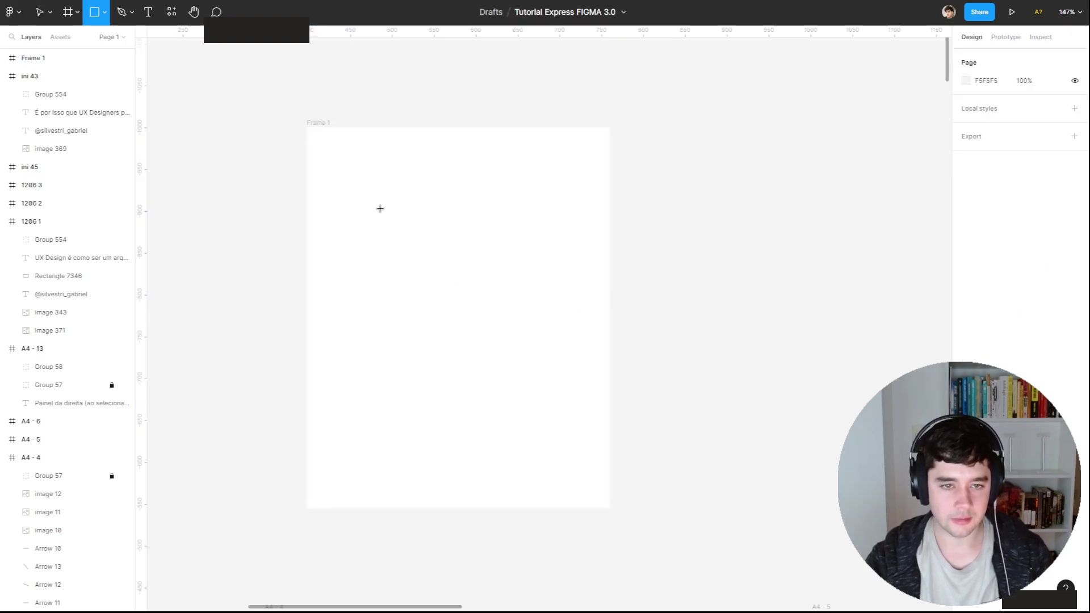
drag(380, 208, 532, 360)
click(688, 396)
click(480, 314)
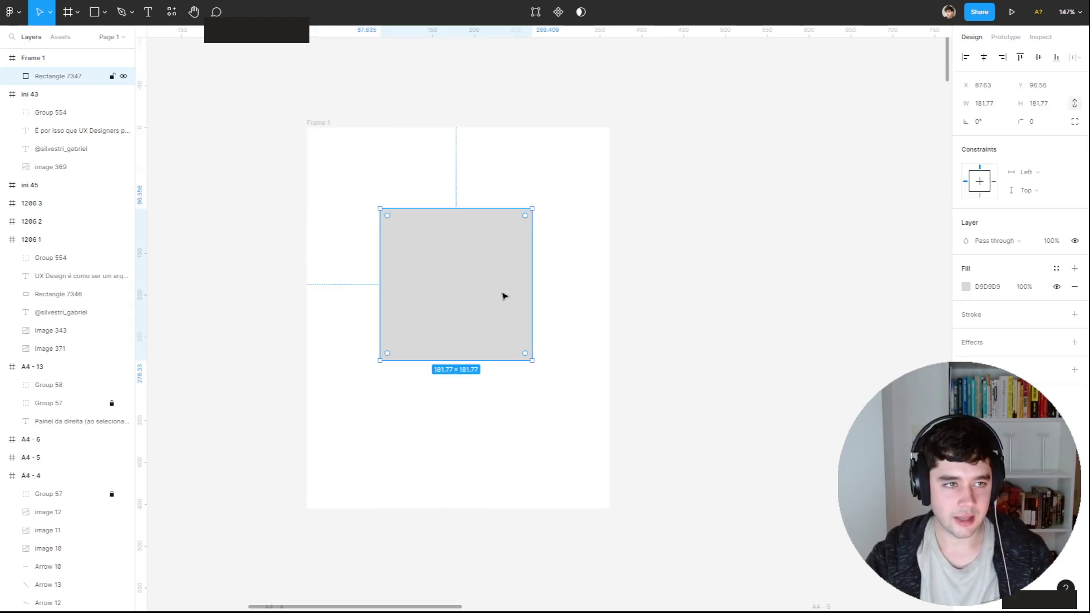
mouse_move(481, 285)
mouse_down()
mouse_move(491, 243)
mouse_move(496, 404)
mouse_up()
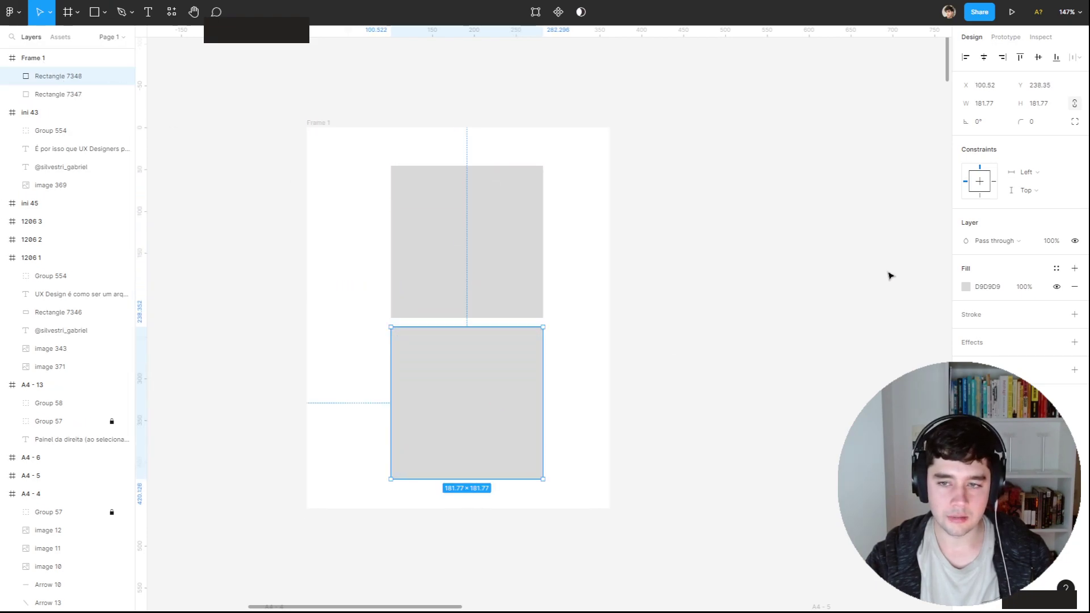
Make the lower square red and overlap it over the grey square
click(964, 286)
click(901, 337)
click(657, 301)
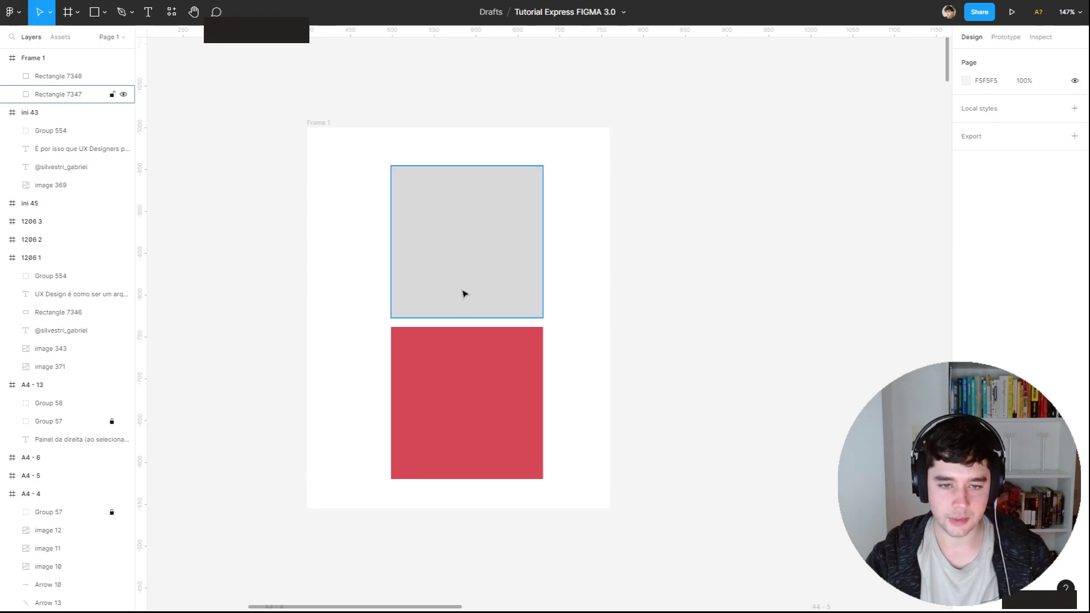
drag(462, 295, 437, 404)
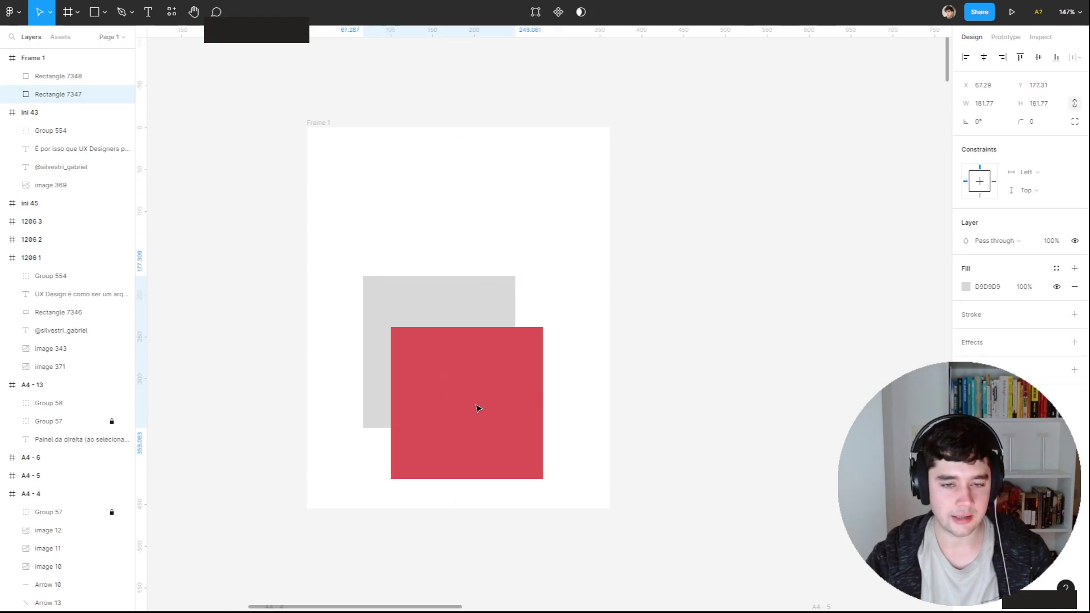
drag(513, 426, 543, 448)
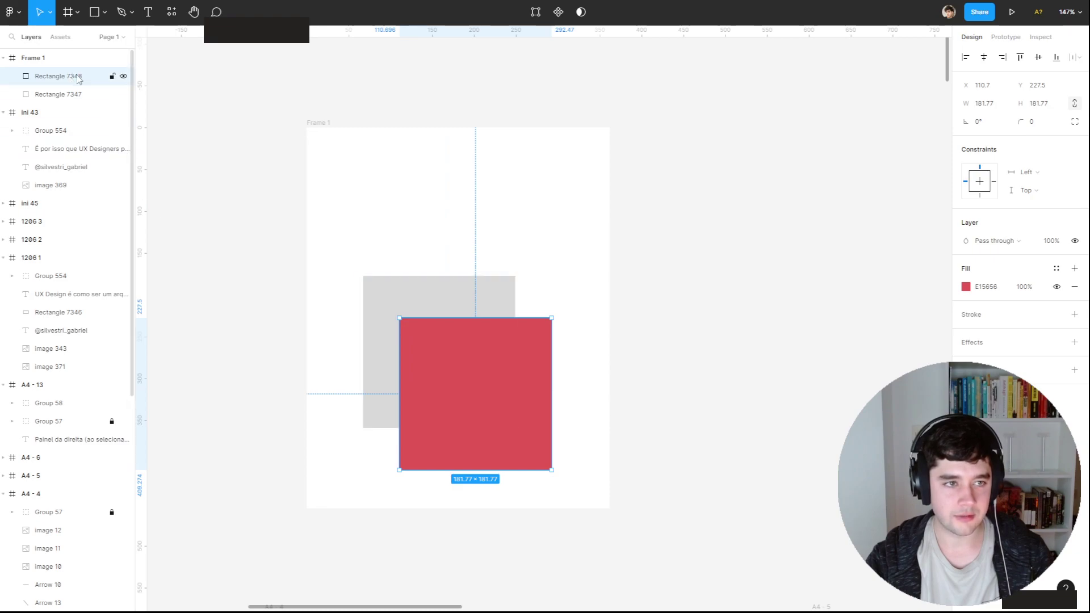
Rename the square layers vermelho and cinza, and move cinza above vermelho
double_click(77, 76)
text(o)
key(Return)
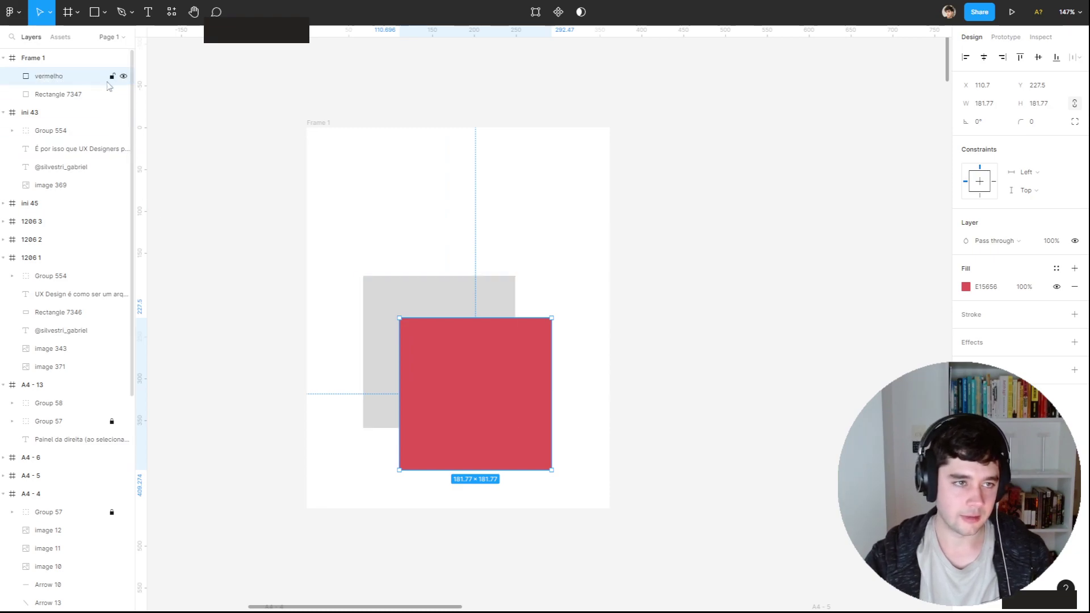
double_click(88, 95)
text(cinza)
key(Return)
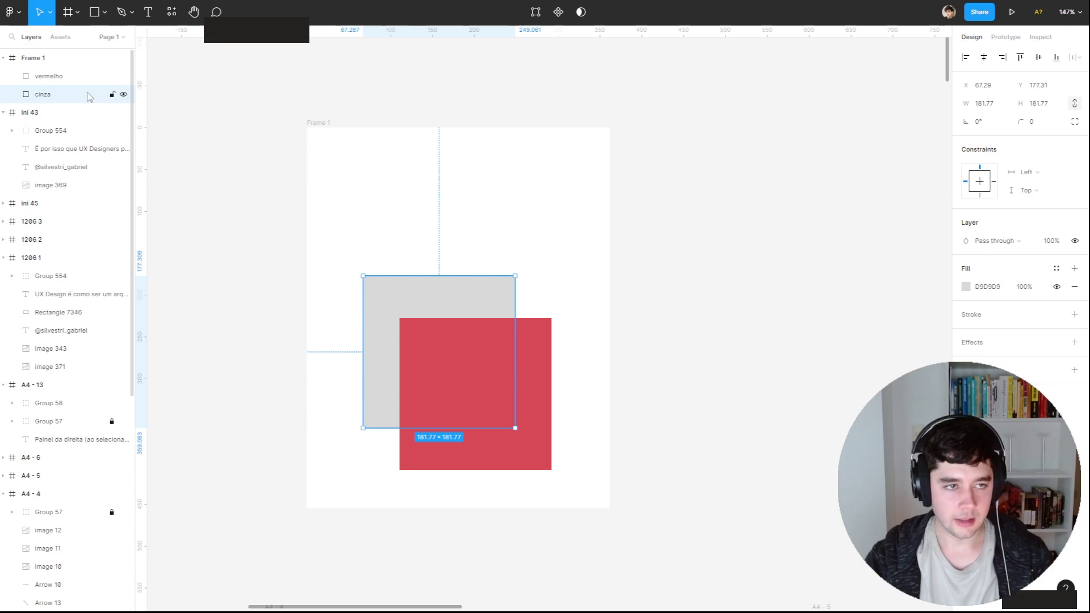
drag(68, 100, 56, 71)
Add a 'Texto' text label near the top of Frame 1
click(441, 244)
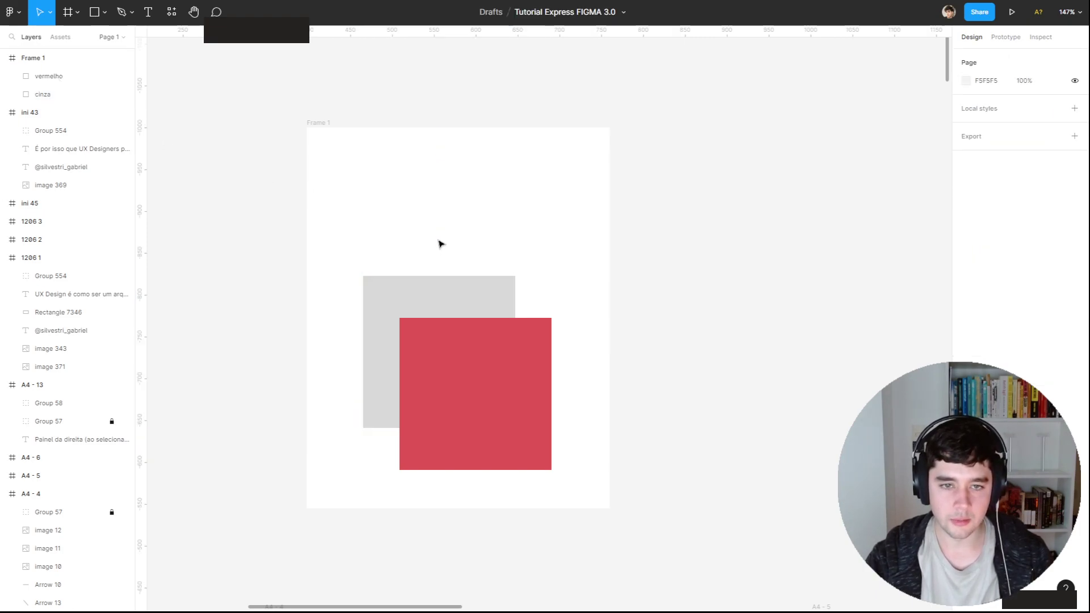
key(t)
click(434, 214)
text(Texto)
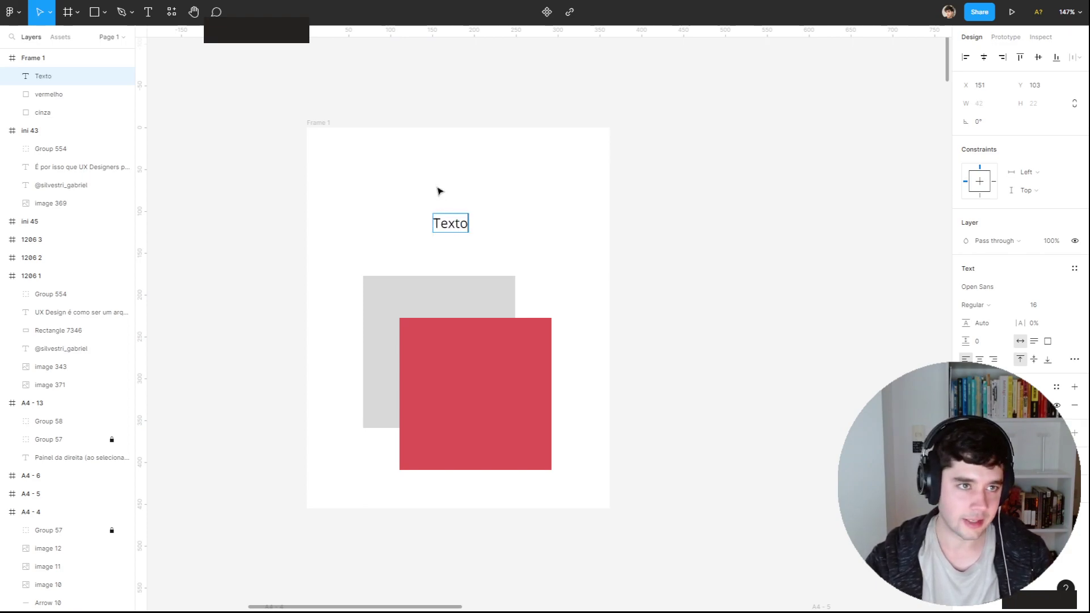
key(Escape)
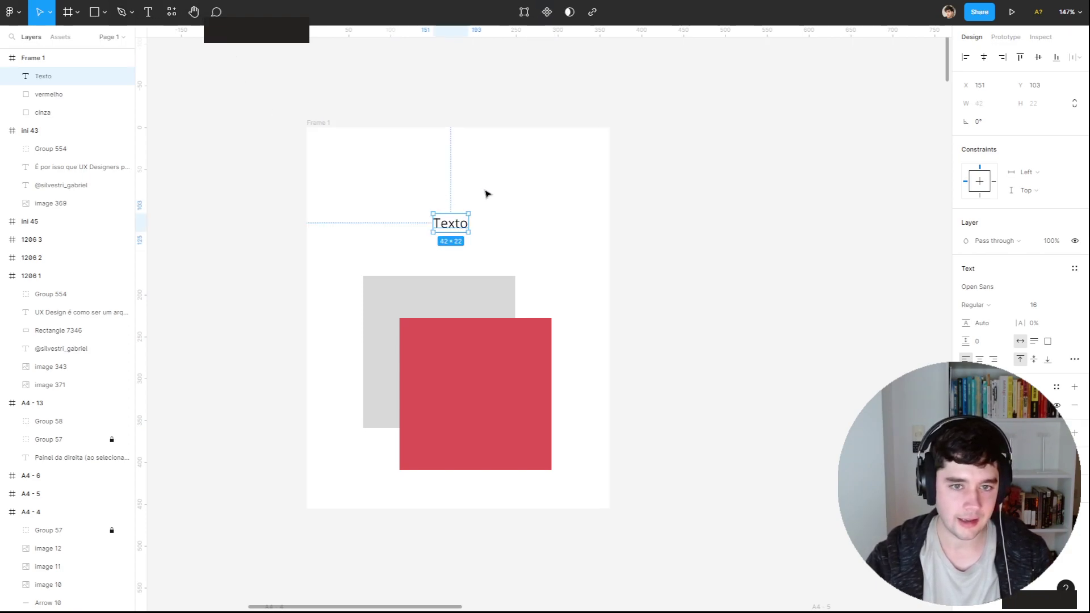
key(Escape)
Place the Texto label on the red square below vermelho, then delete Frame 1
drag(461, 222, 486, 384)
click(697, 411)
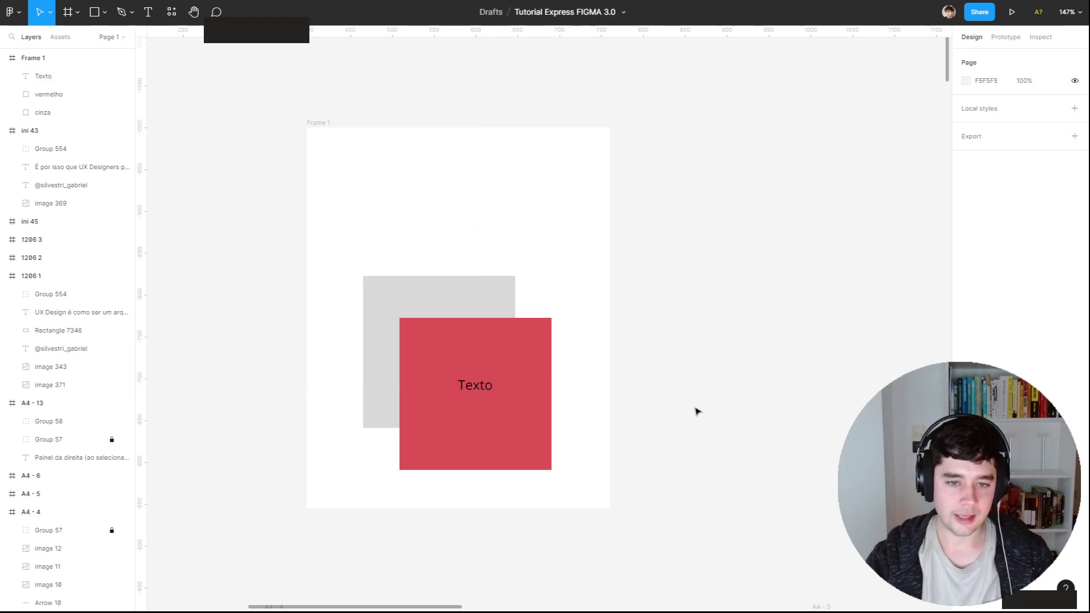
click(480, 385)
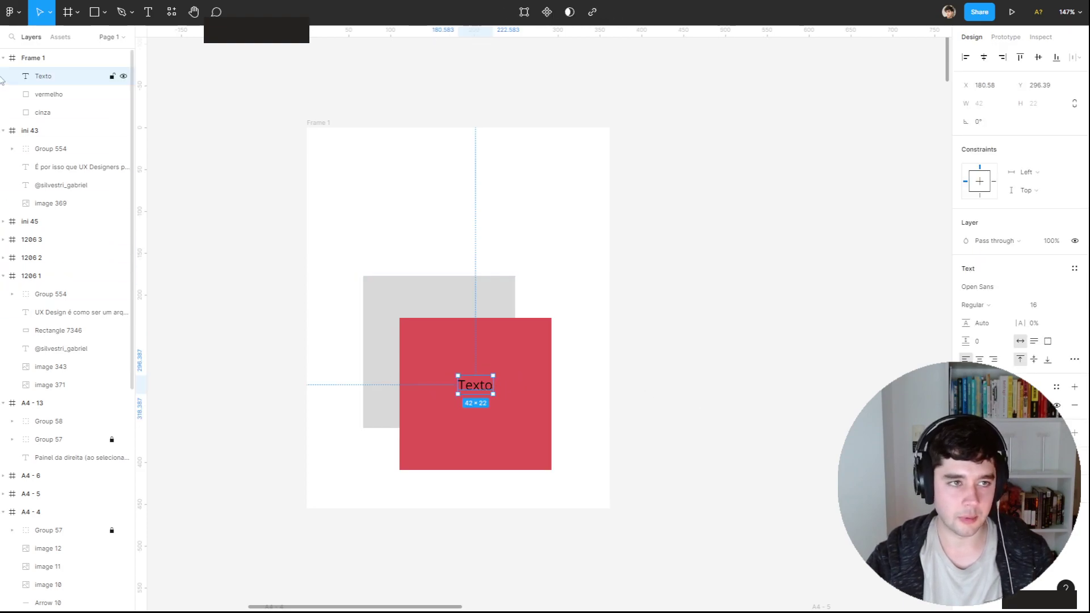
mouse_move(57, 76)
mouse_down()
mouse_move(57, 104)
mouse_move(44, 69)
mouse_up()
click(317, 122)
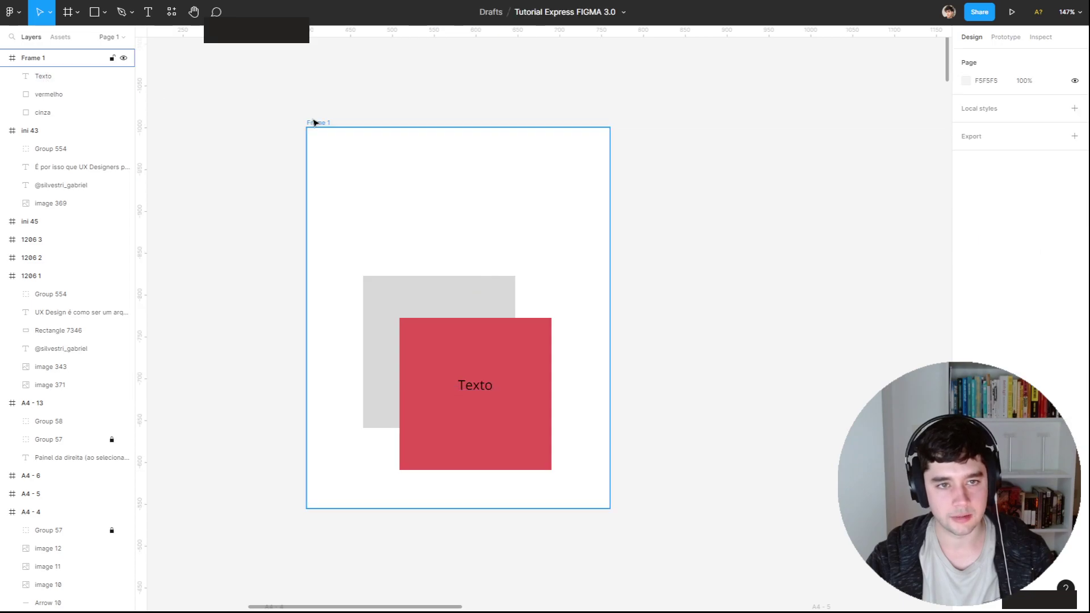
key(Delete)
Move to empty canvas above the 'Menu lateral esquerdo' slide and expand the Pages list
scroll(447, 155, down, 10)
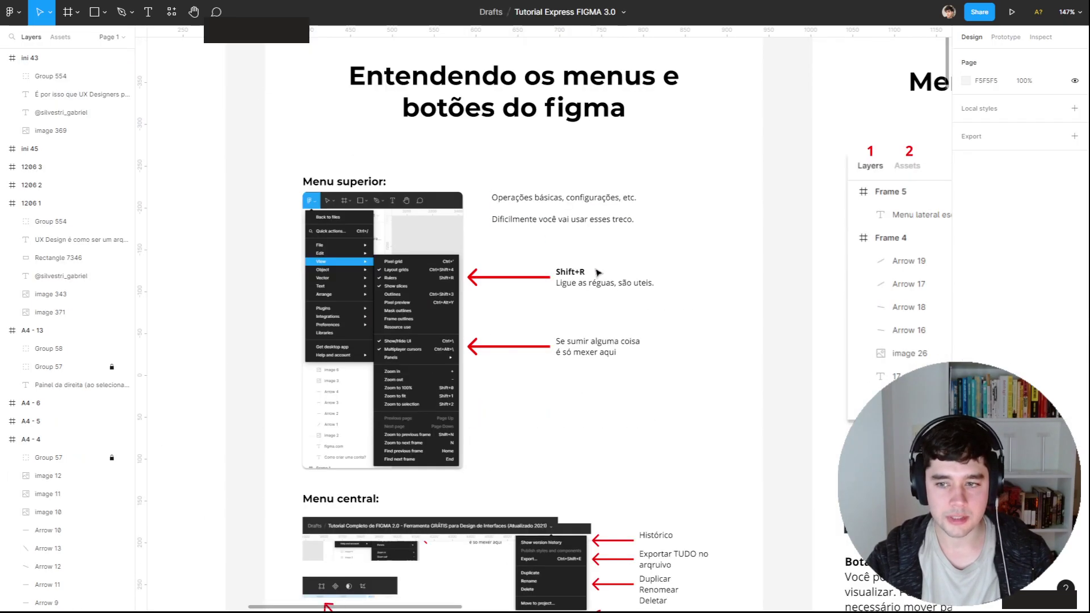
scroll(768, 236, down, 1)
scroll(768, 236, right, 10)
scroll(321, 235, down, 1)
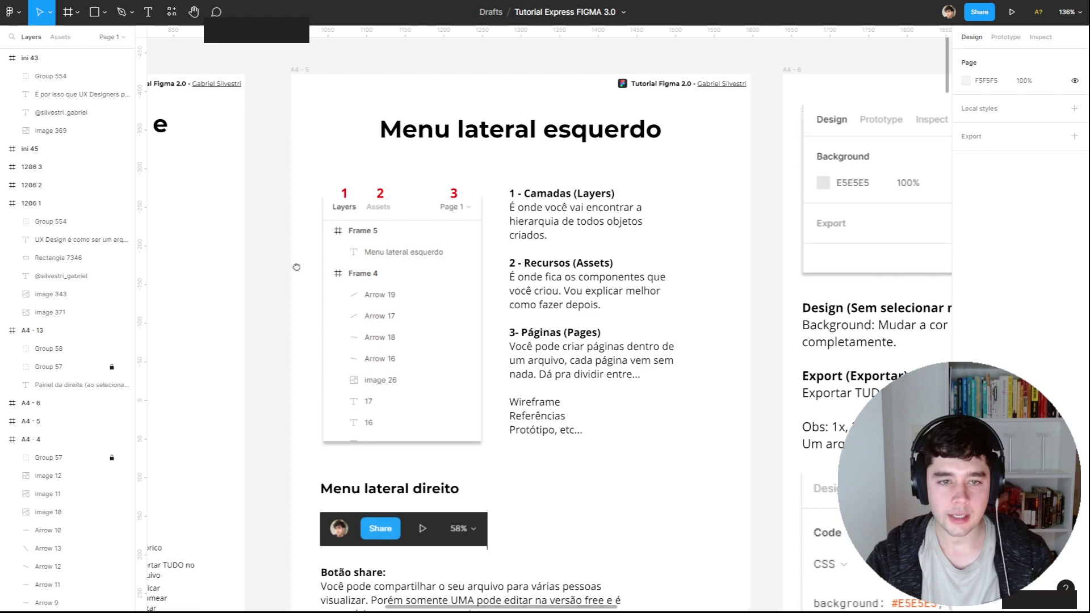
scroll(321, 235, down, 2)
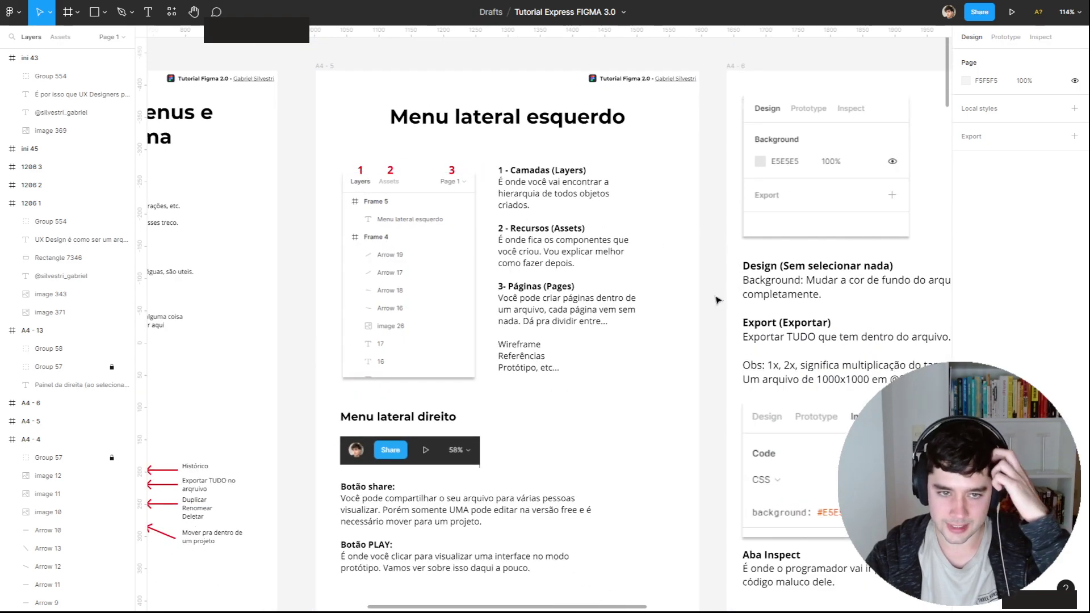
scroll(720, 235, down, 2)
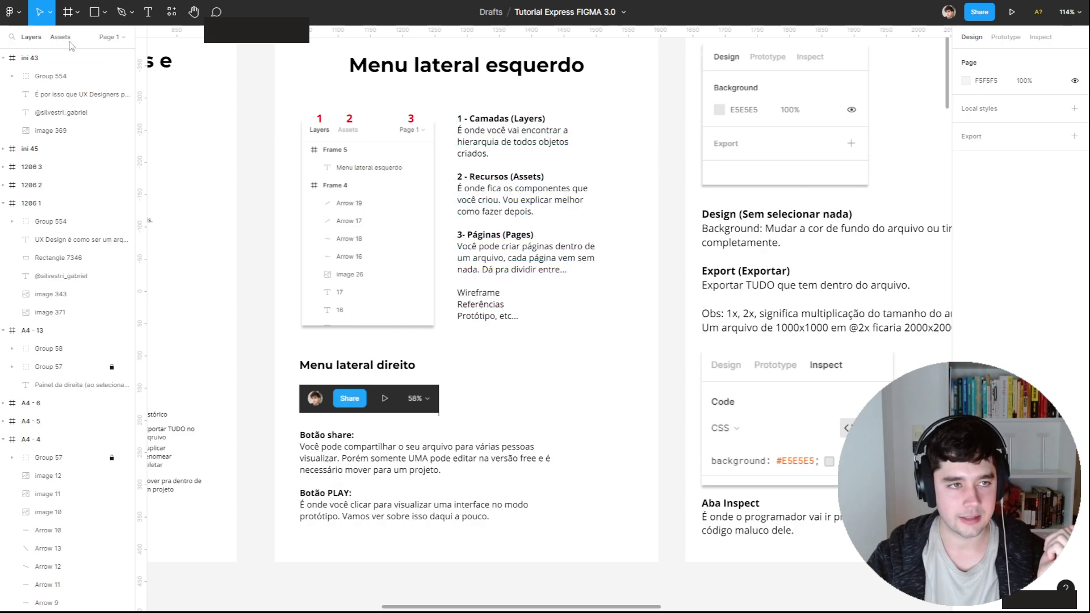
click(121, 38)
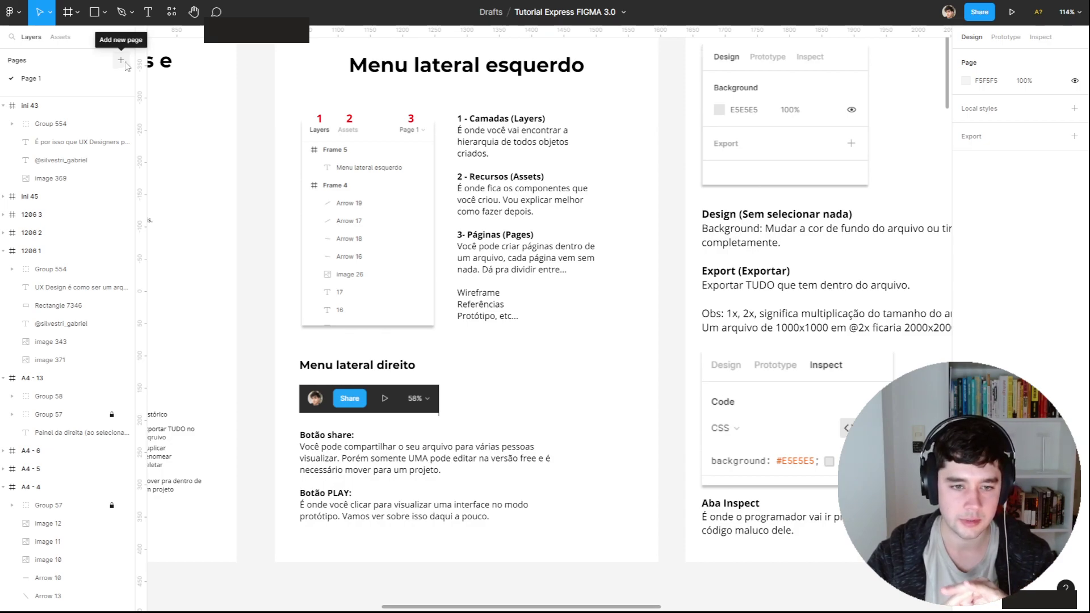
drag(587, 216, 540, 240)
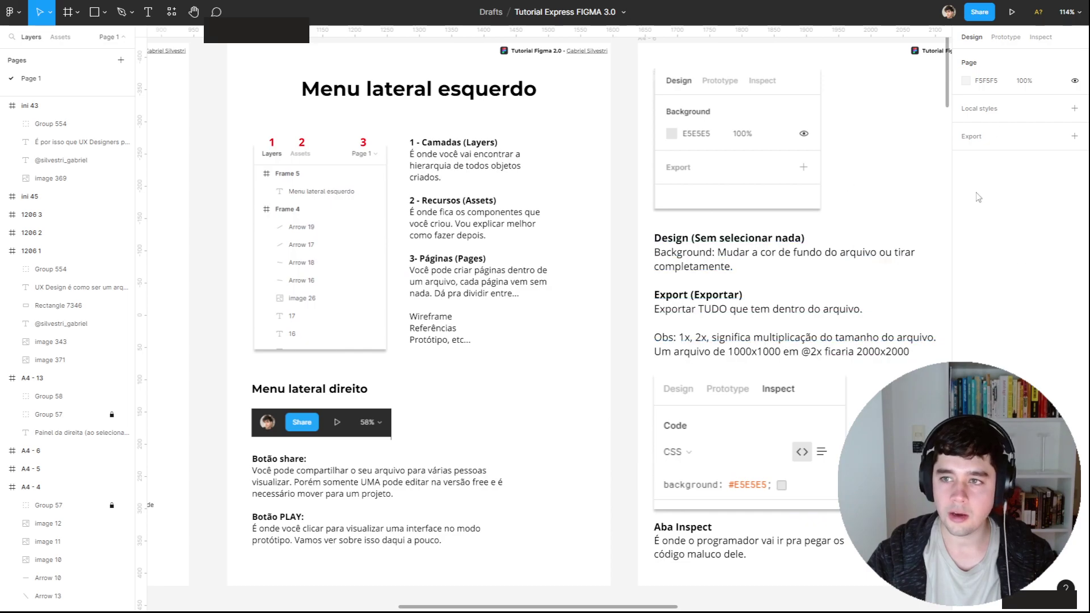
scroll(562, 224, left, 2)
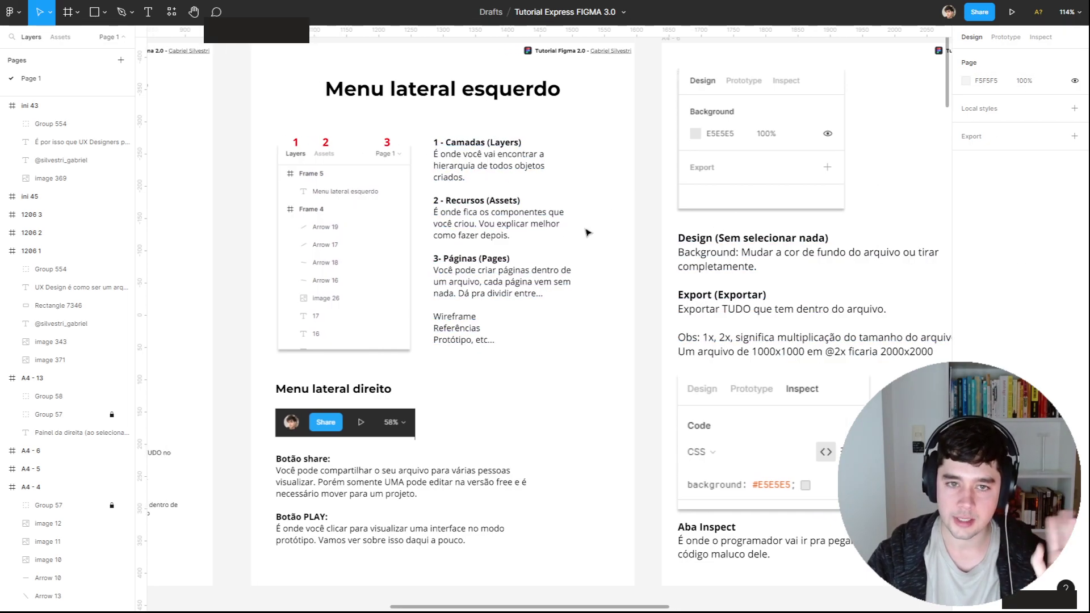
scroll(590, 218, up, 5)
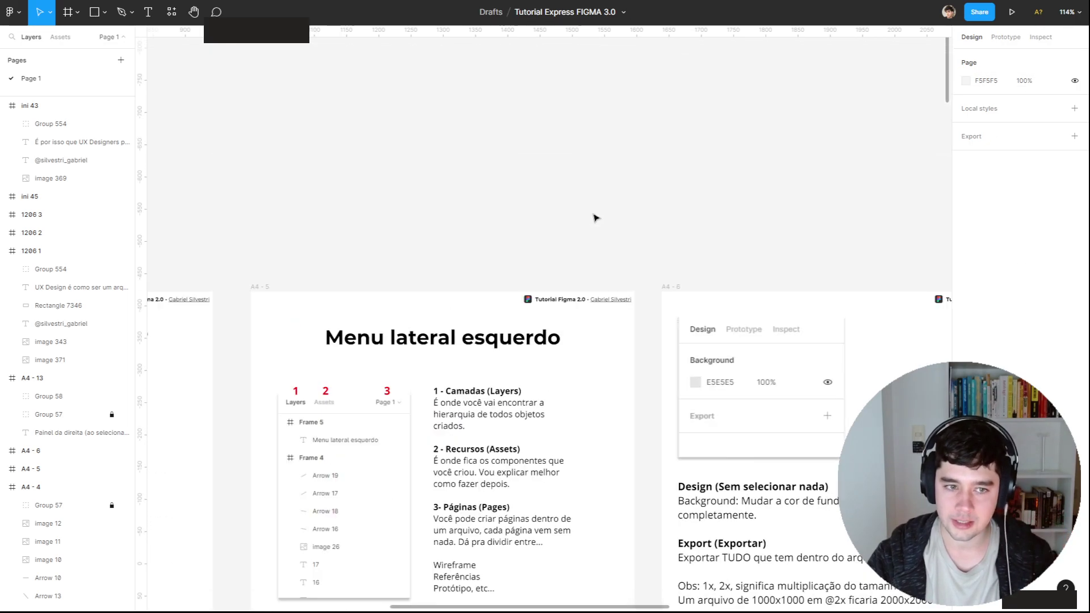
Draw a new frame, resize it to 1080×1080, and move it above the tutorial frames
scroll(595, 218, up, 3)
key(f)
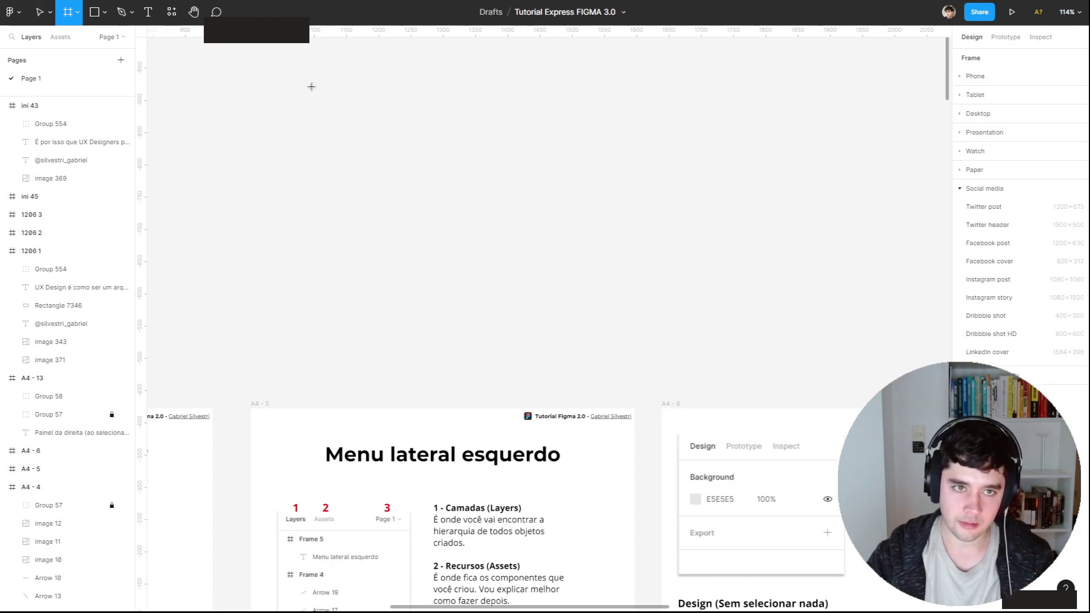
drag(311, 85, 536, 257)
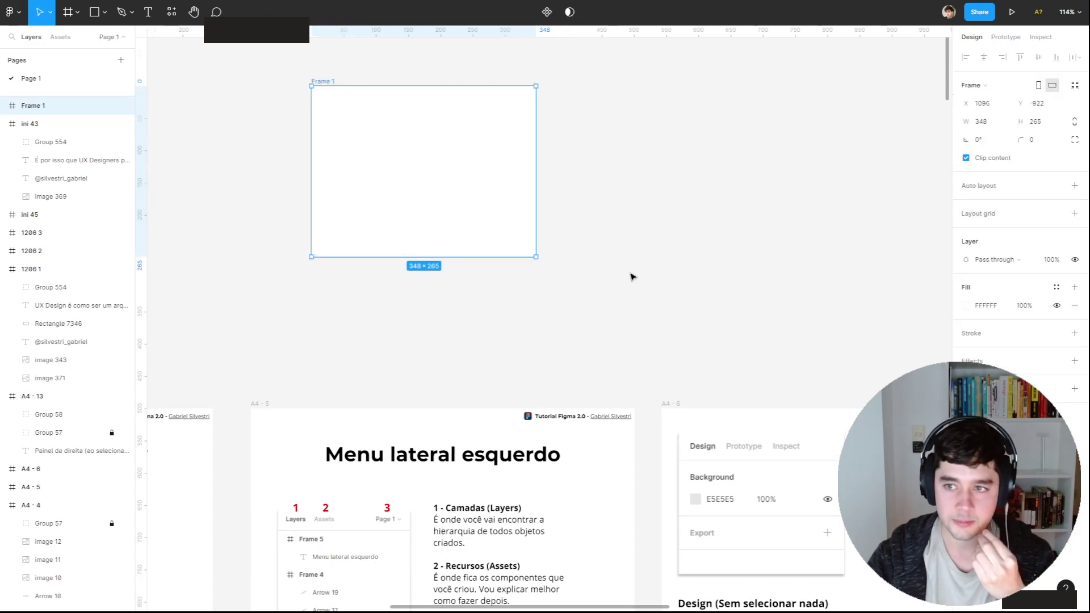
click(632, 275)
click(365, 119)
text(1080)
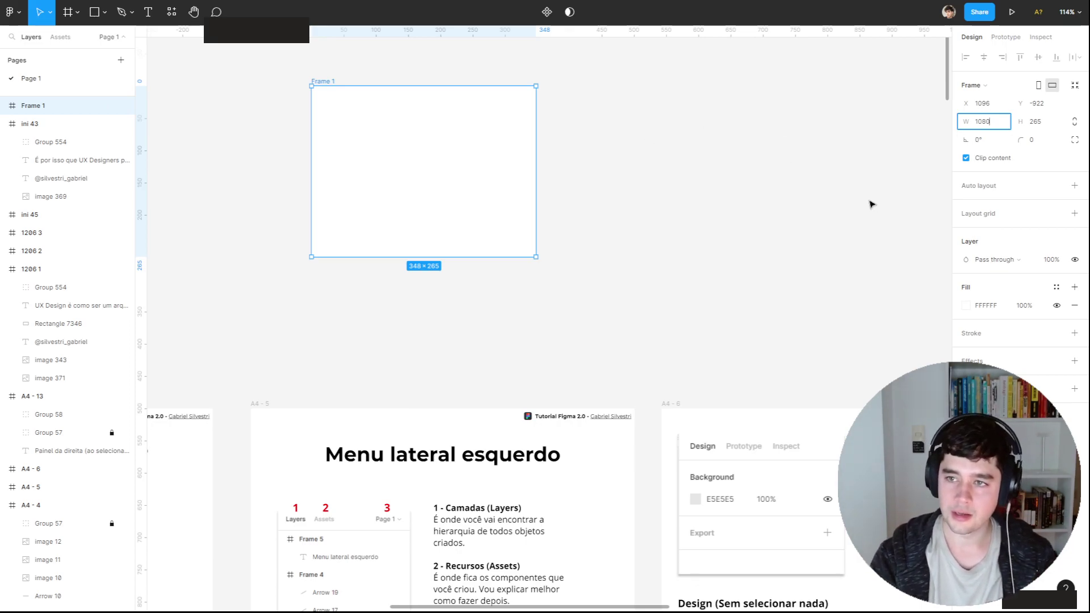
key(Tab)
text(1080)
key(Return)
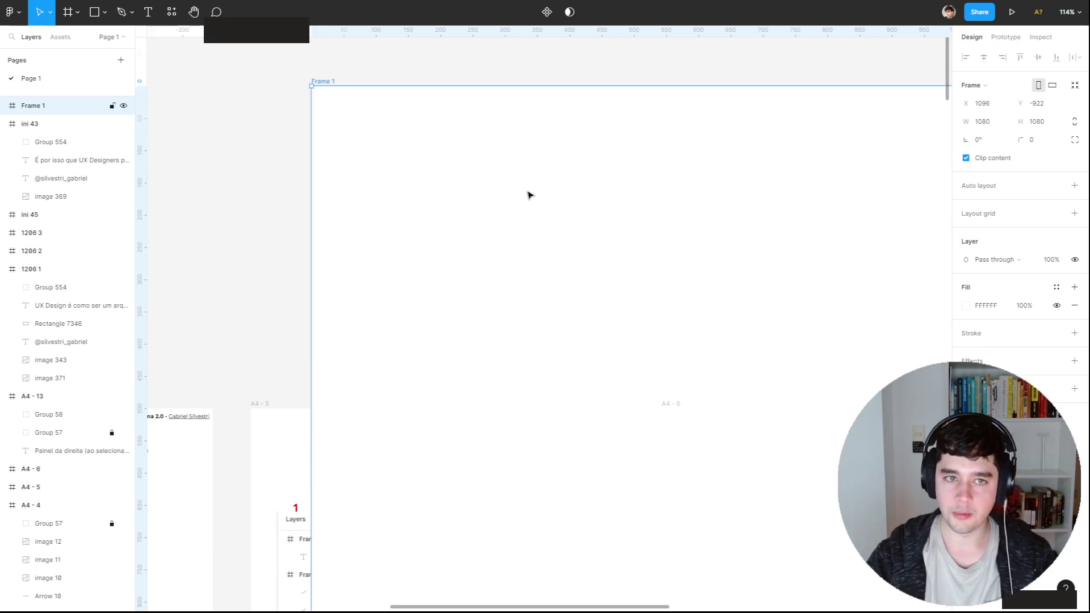
scroll(528, 192, down, 5)
mouse_move(583, 175)
mouse_down()
mouse_move(604, 324)
mouse_move(562, 117)
mouse_up()
scroll(562, 117, up, 1)
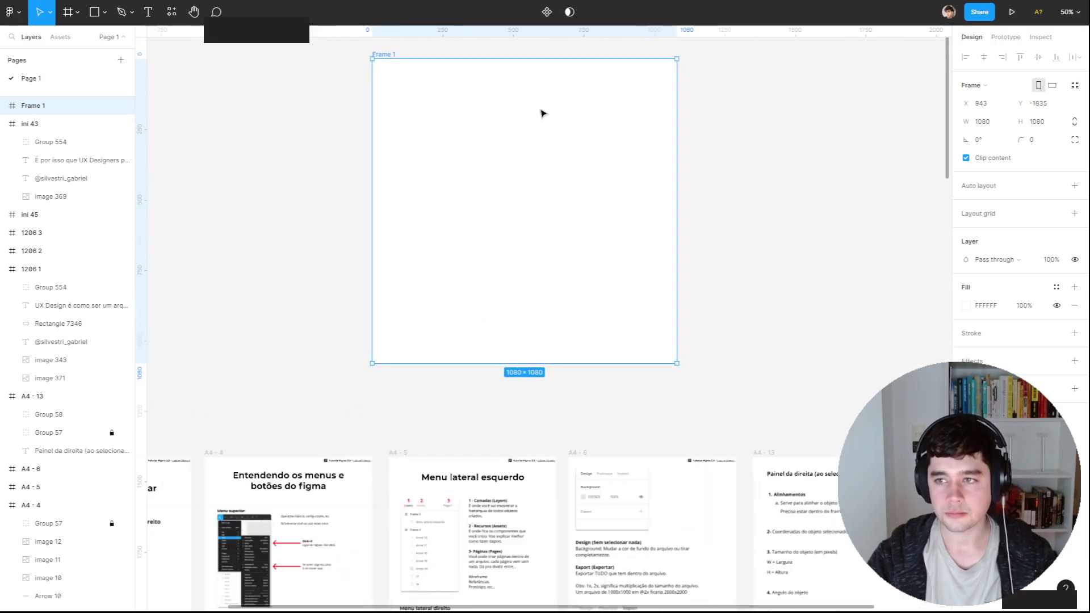
scroll(576, 137, up, 2)
scroll(585, 167, up, 1)
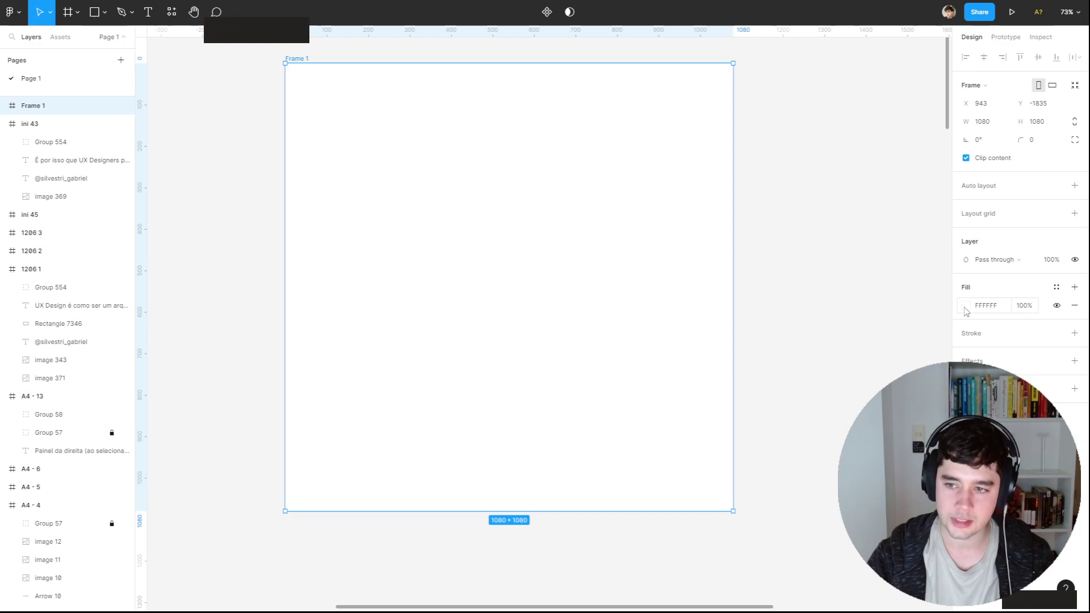
Change Frame 1's background fill to green 4FB477
click(967, 307)
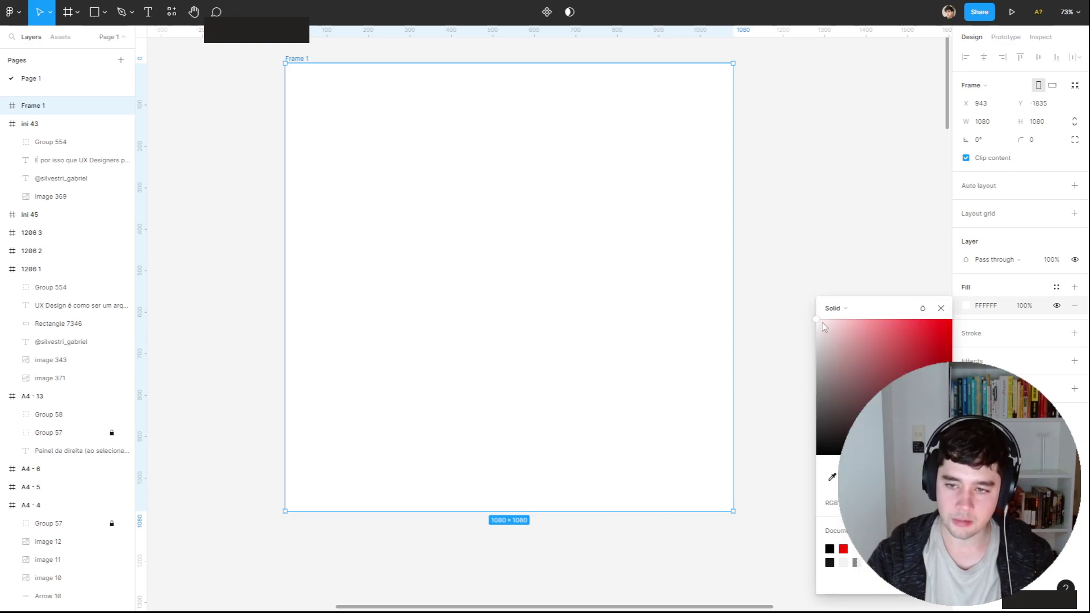
drag(824, 328, 901, 374)
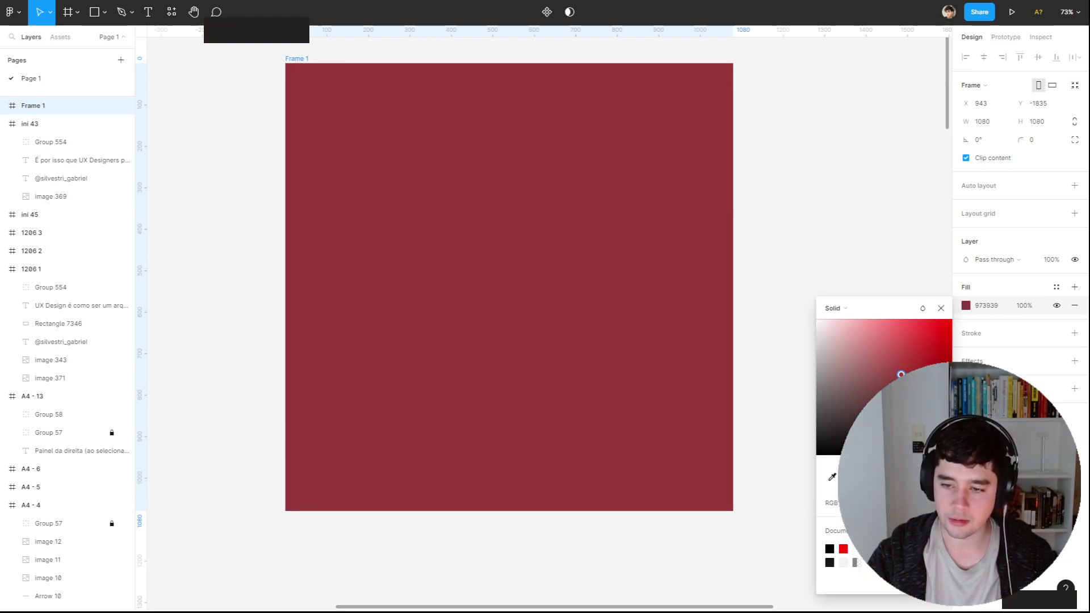
drag(846, 472, 876, 472)
drag(901, 374, 893, 364)
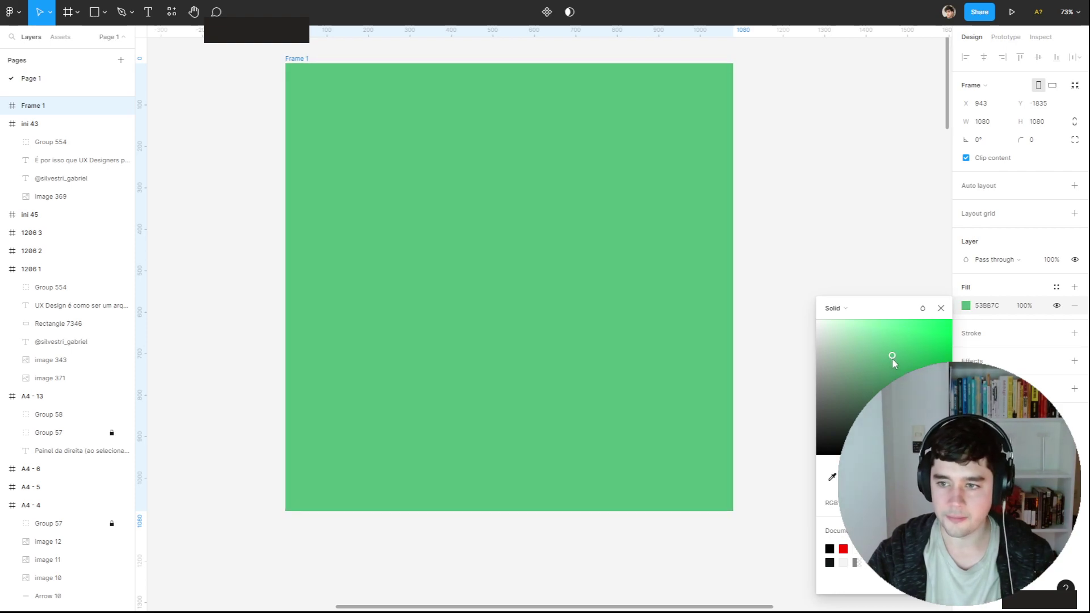
Give the frame a thick black dashed outline
click(1075, 333)
key(Up)
key(Up)
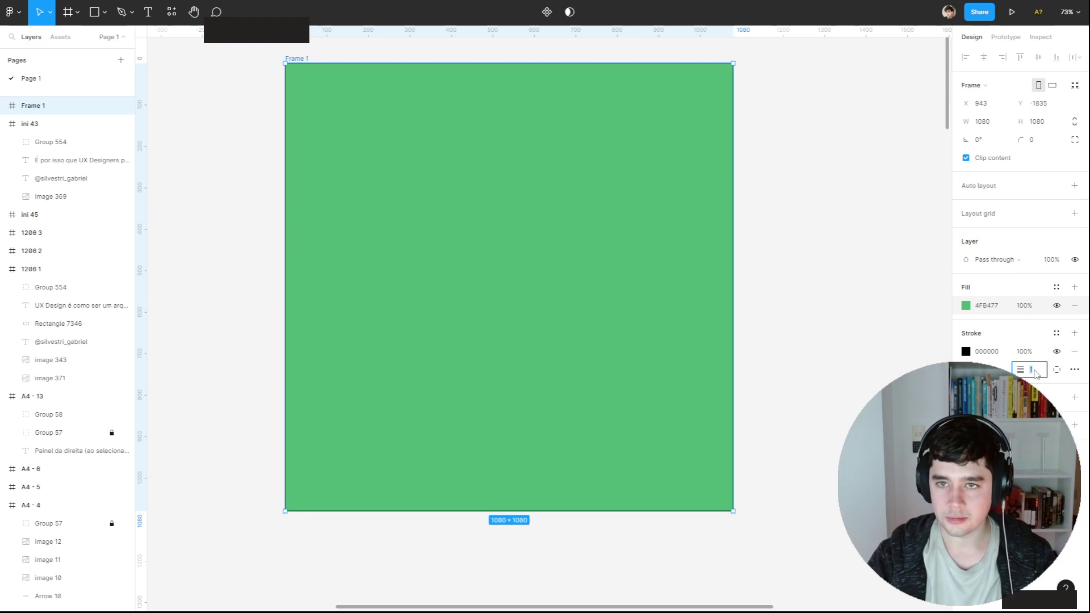
key(Up)
key(Up)
key(Up)
key(Up)
key(Up)
key(Up)
key(Up)
key(Up)
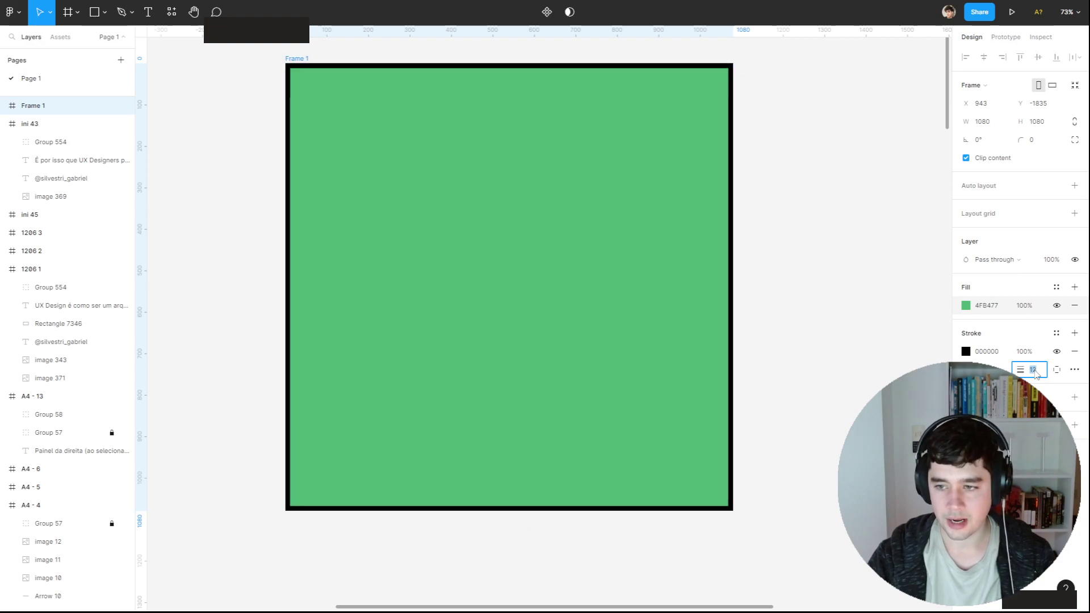
key(Up)
key(Up)
key(Up)
click(1075, 370)
click(908, 397)
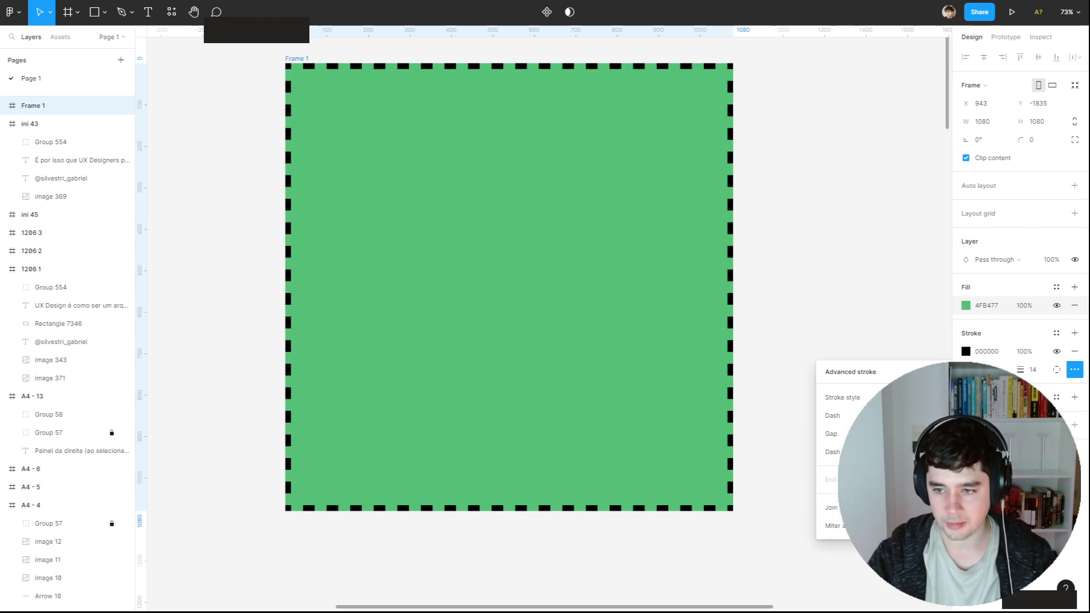
key(Escape)
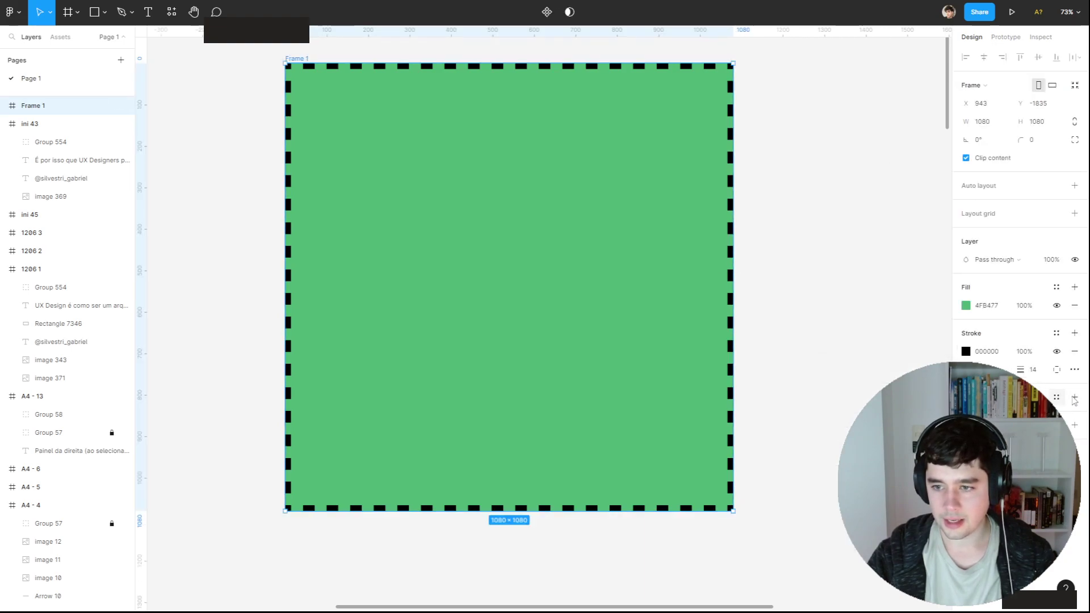
Draw a grey rectangle inside the green frame and add a drop shadow
click(808, 300)
key(r)
drag(370, 164, 560, 321)
click(540, 267)
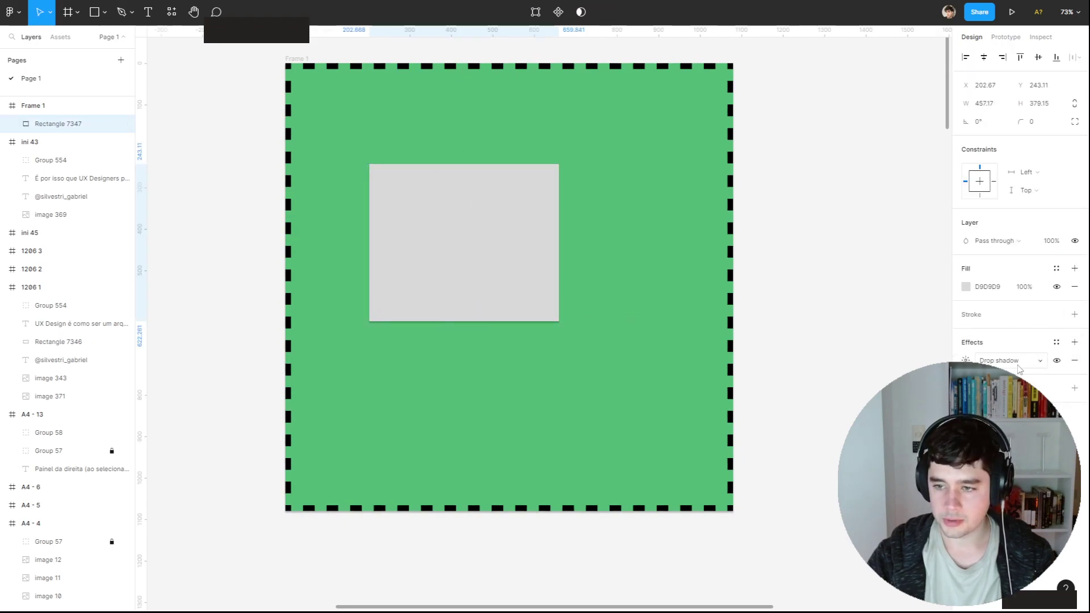
click(817, 384)
scroll(496, 334, up, 3)
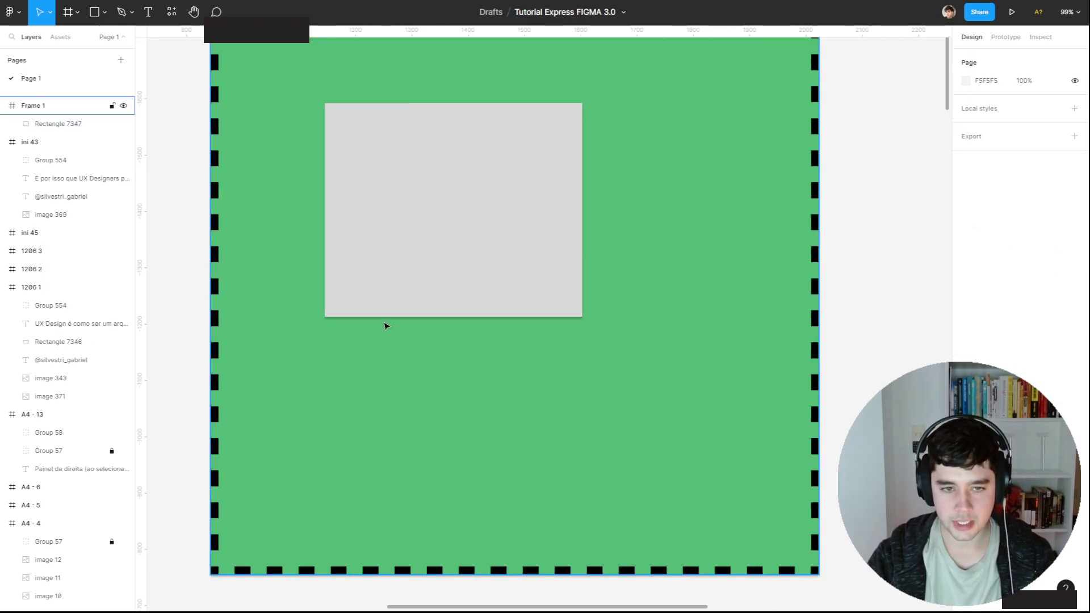
Add an inner shadow to the grey rectangle, move it lower-right, then delete it
click(442, 273)
click(1074, 342)
click(1002, 360)
click(1016, 346)
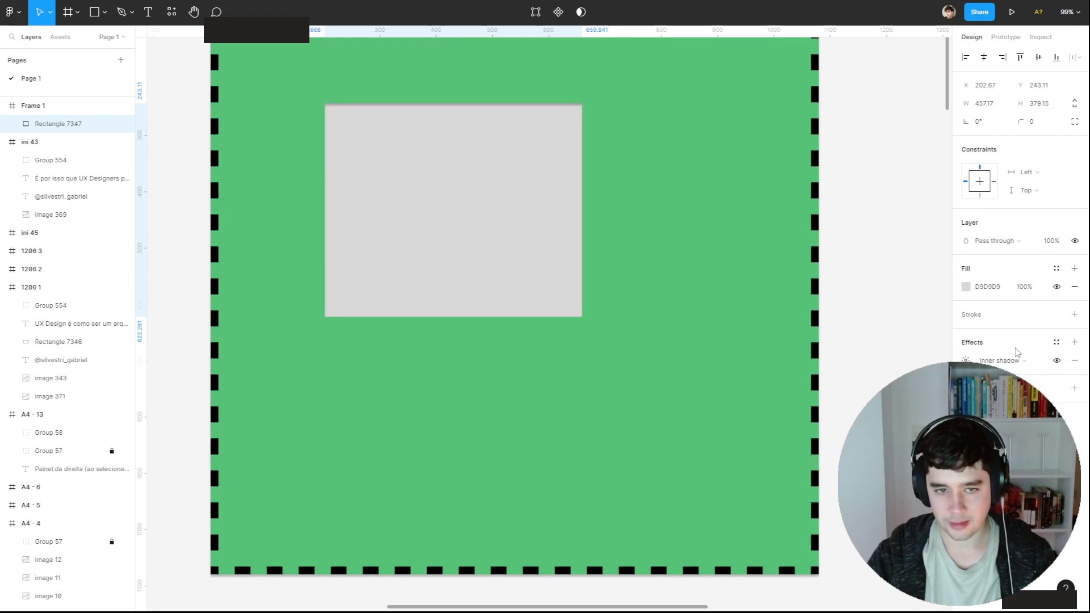
drag(472, 226, 497, 272)
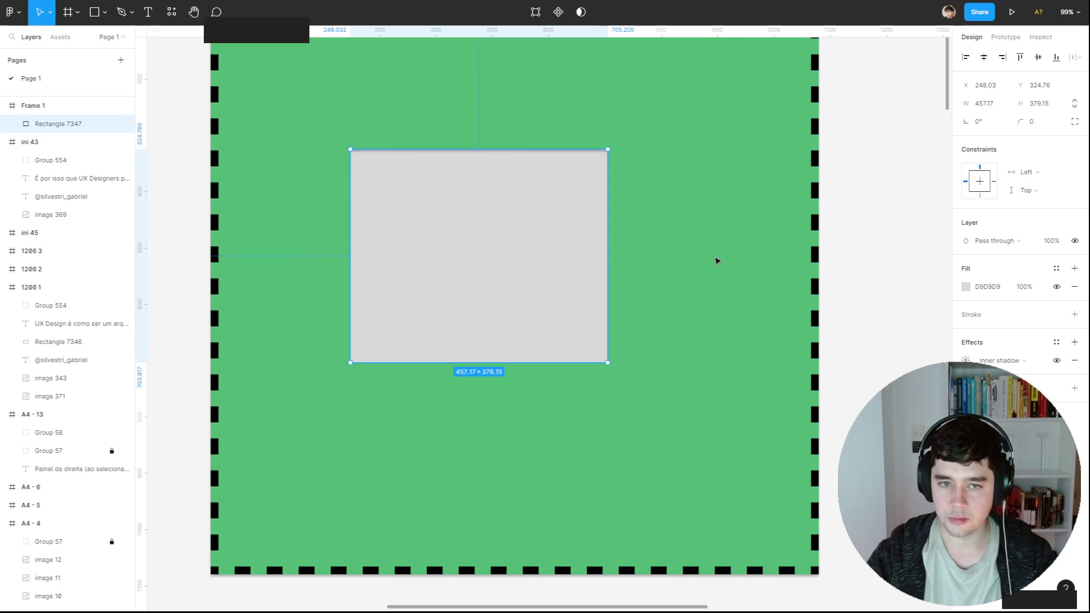
key(Delete)
ctrl+scroll(647, 227, down, 3)
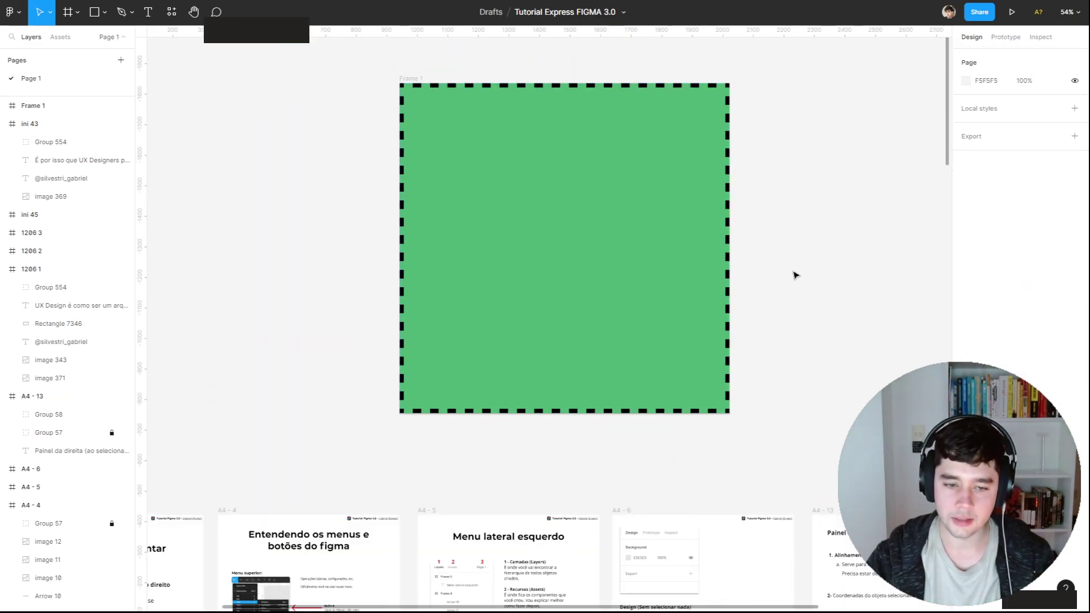
Delete the green Frame 1 and pan over to empty canvas
click(408, 78)
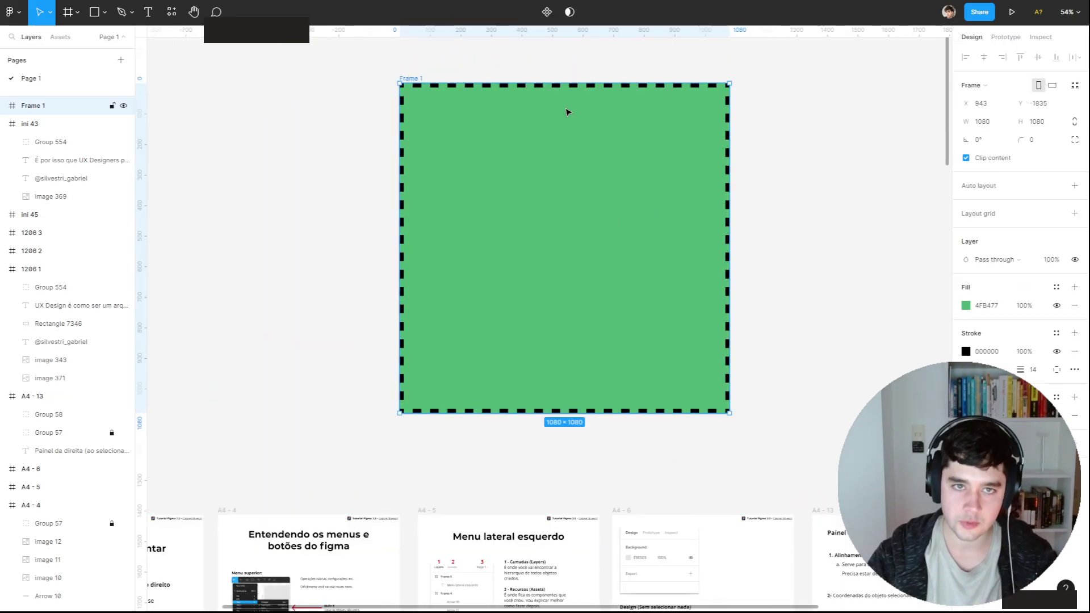
key(Delete)
scroll(575, 110, down, 10)
scroll(624, 251, right, 5)
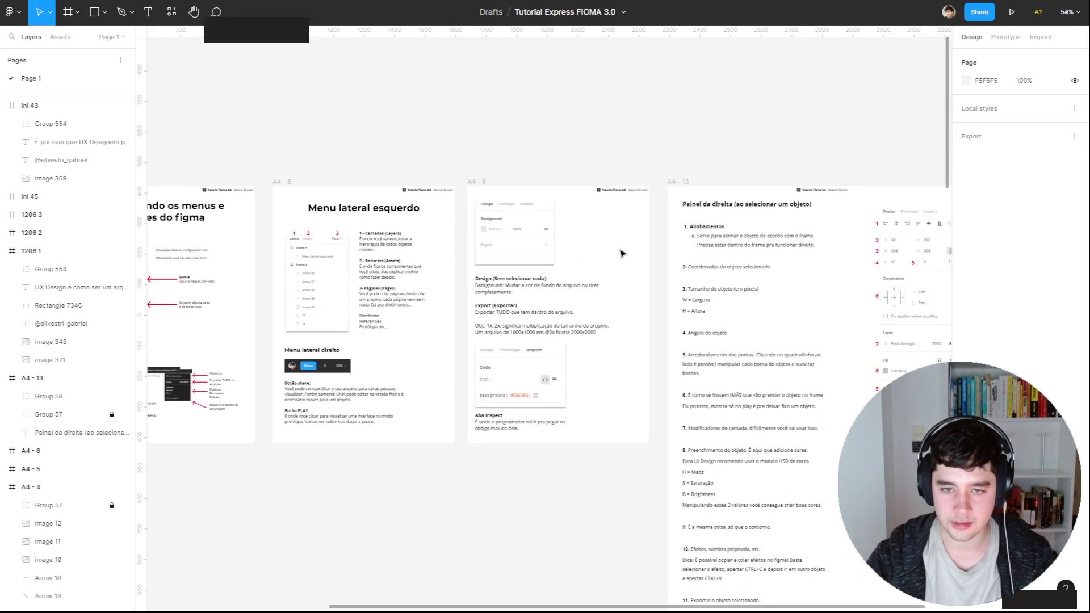
ctrl+scroll(634, 328, up, 2)
scroll(630, 318, right, 3)
ctrl+scroll(651, 311, up, 2)
scroll(567, 341, right, 3)
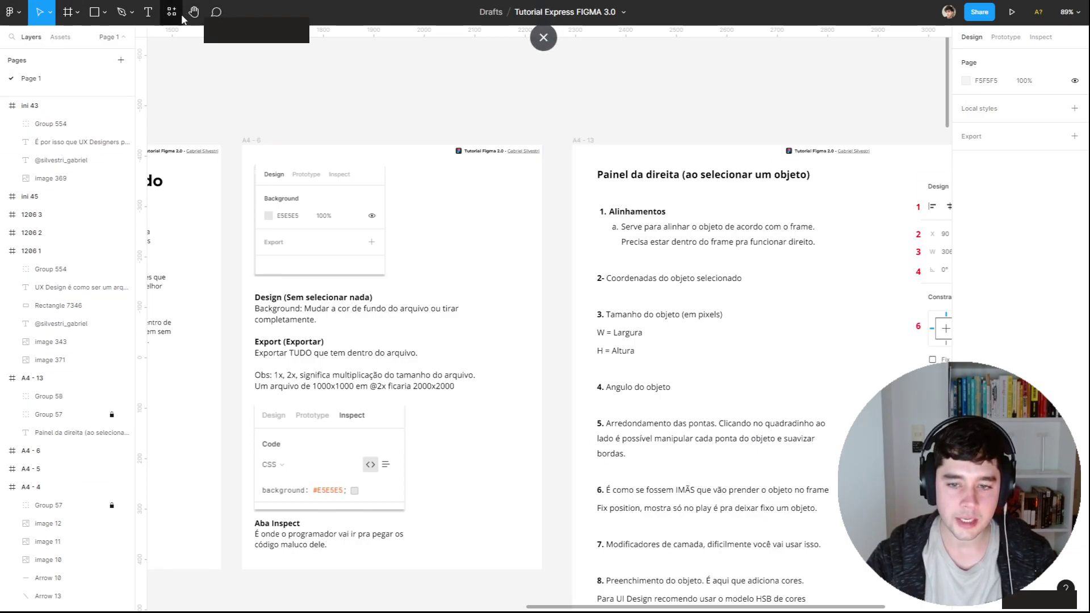
scroll(376, 171, up, 1)
scroll(380, 341, up, 6)
scroll(381, 284, up, 1)
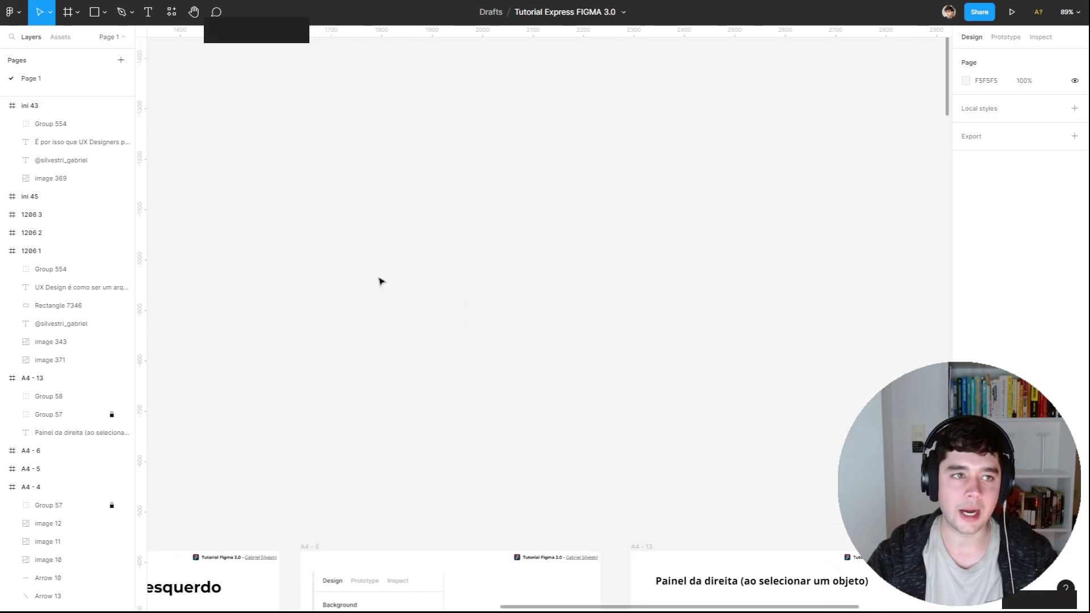
Draw two practice squares side by side, enlarging the second one
key(r)
drag(276, 138, 406, 267)
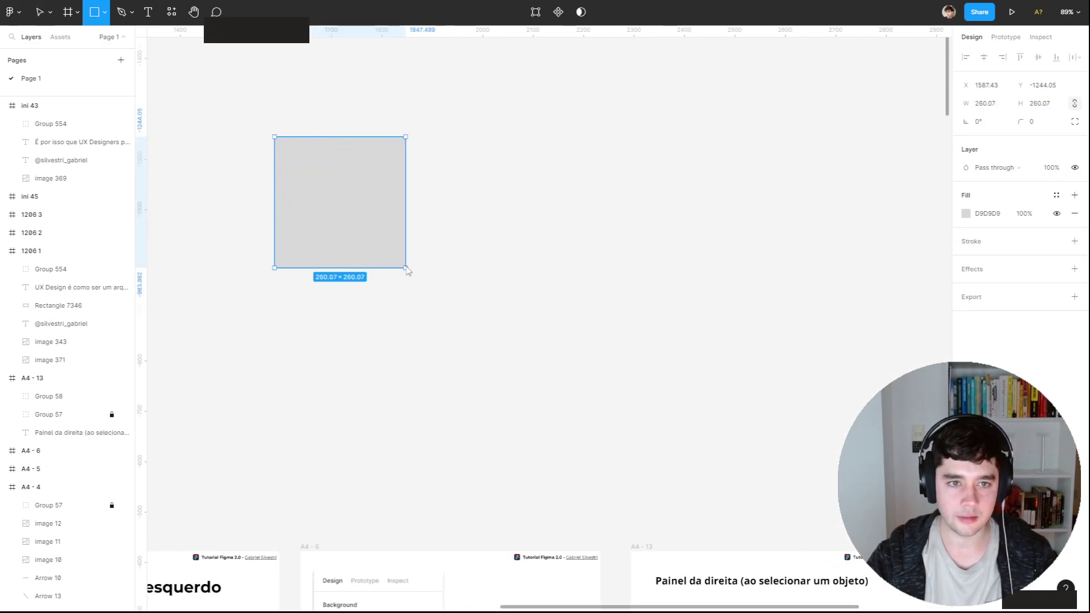
click(169, 133)
click(105, 12)
click(113, 39)
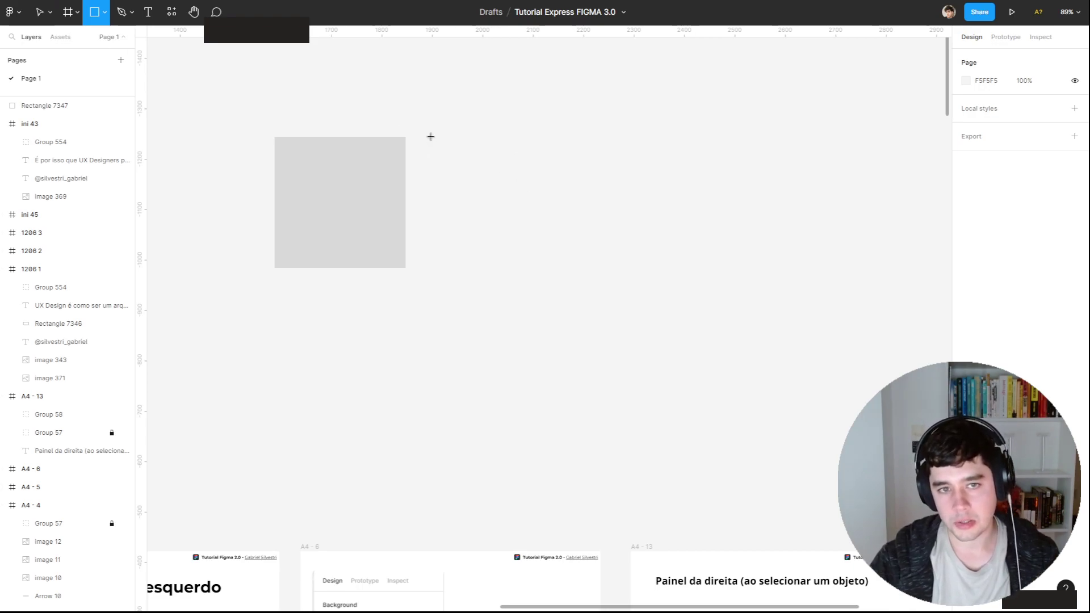
drag(431, 136, 562, 267)
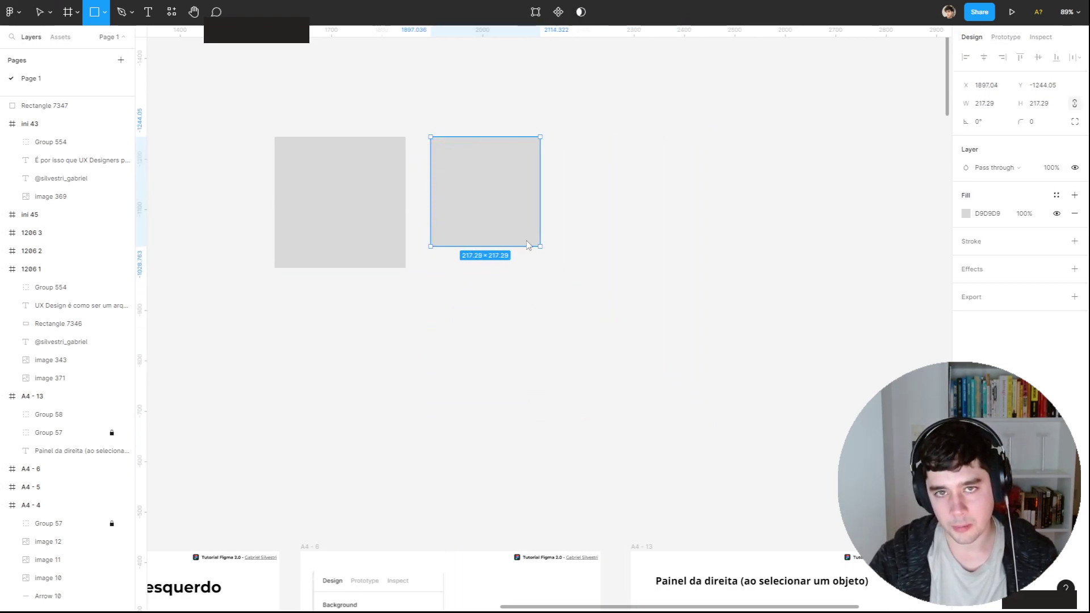
mouse_move(503, 287)
mouse_down()
mouse_move(519, 238)
mouse_move(581, 287)
mouse_up()
click(746, 272)
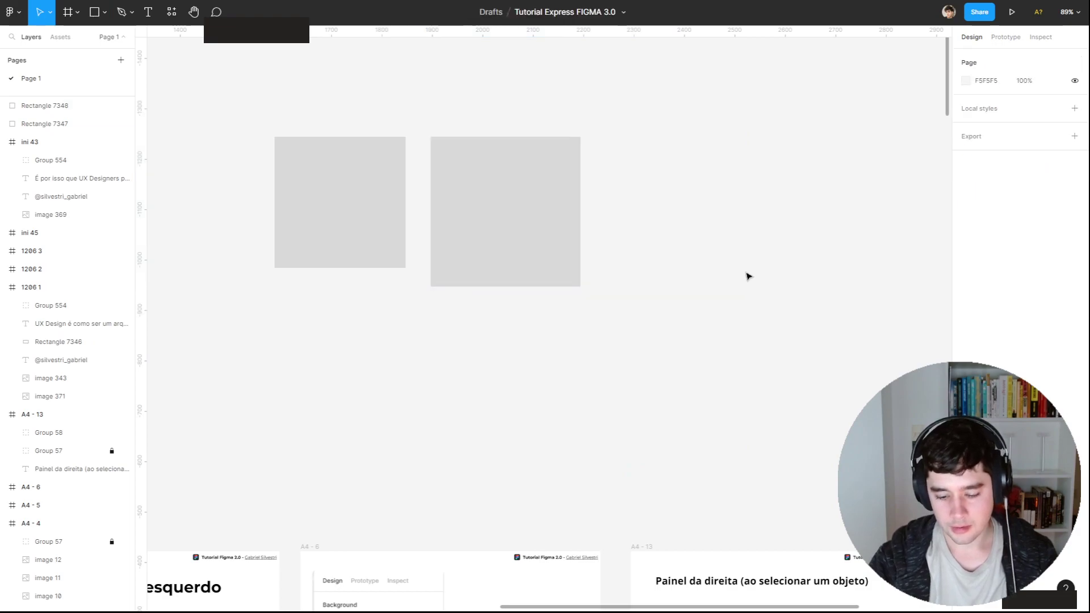
Draw an oval and a small circle, then marquee-select all four practice shapes
key(o)
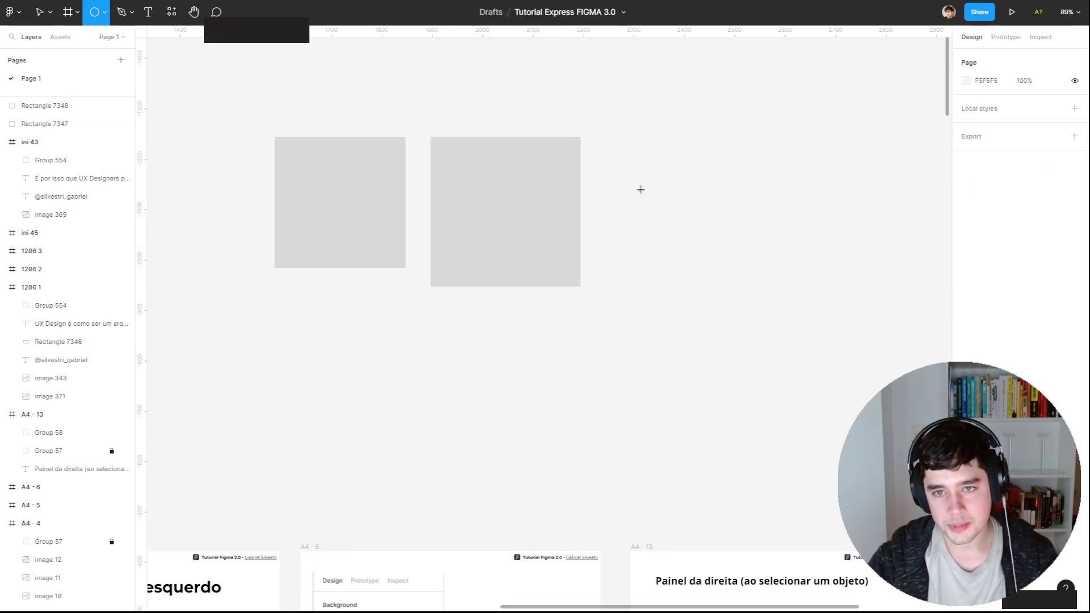
drag(640, 189, 795, 291)
click(810, 339)
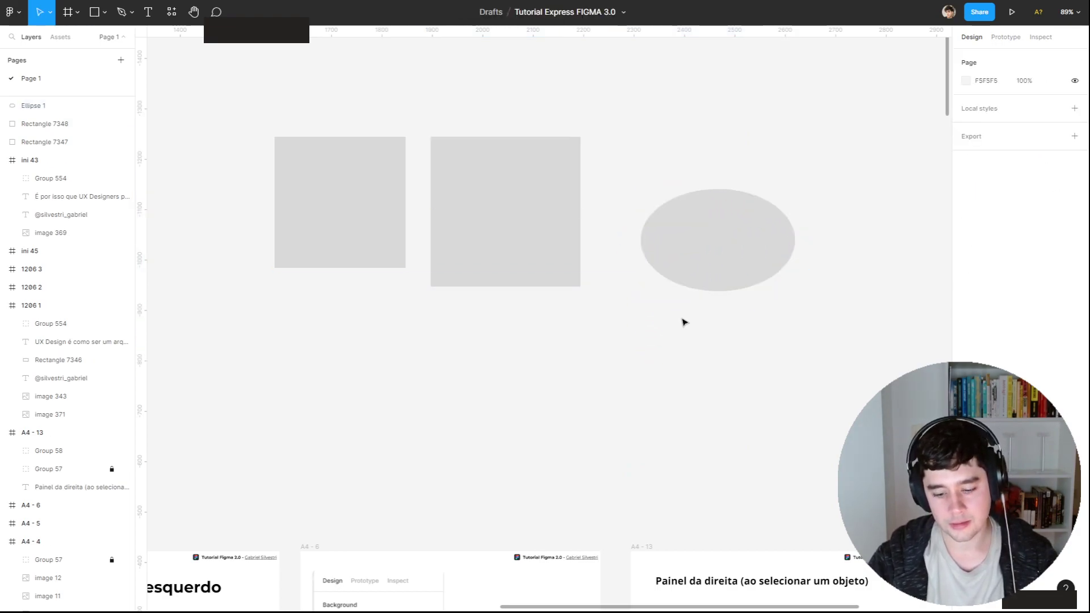
key(o)
mouse_move(517, 370)
mouse_down()
mouse_move(493, 347)
mouse_move(581, 410)
mouse_up()
click(814, 429)
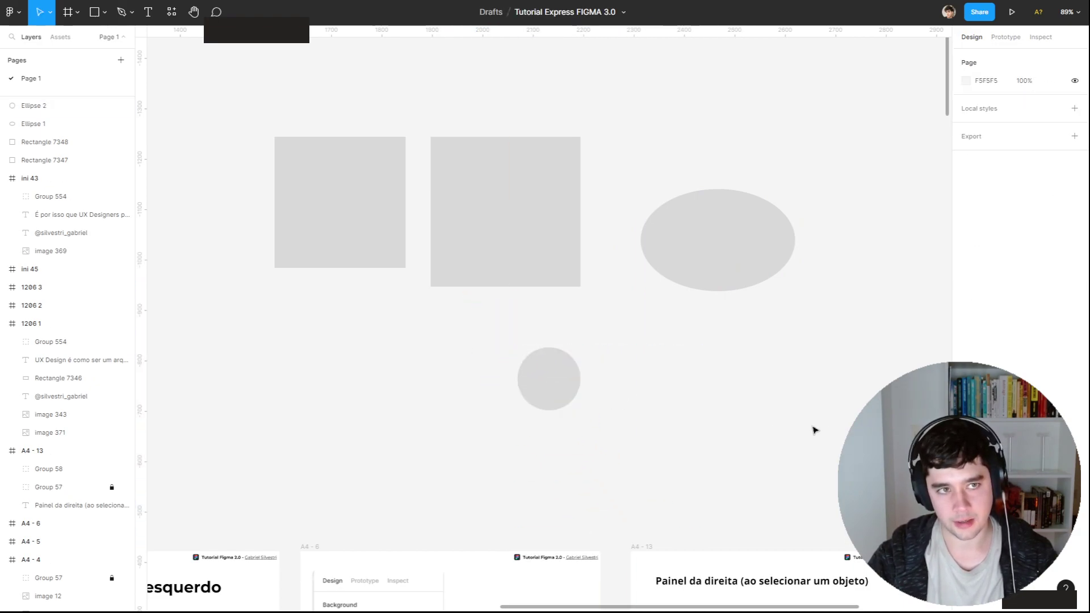
drag(856, 432, 359, 203)
key(Delete)
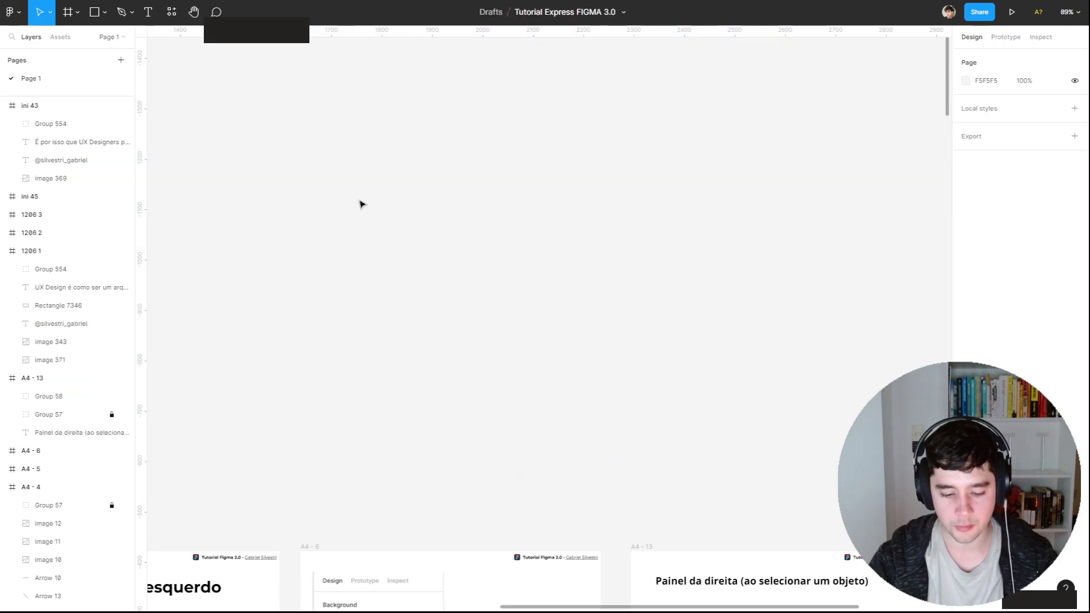
click(149, 12)
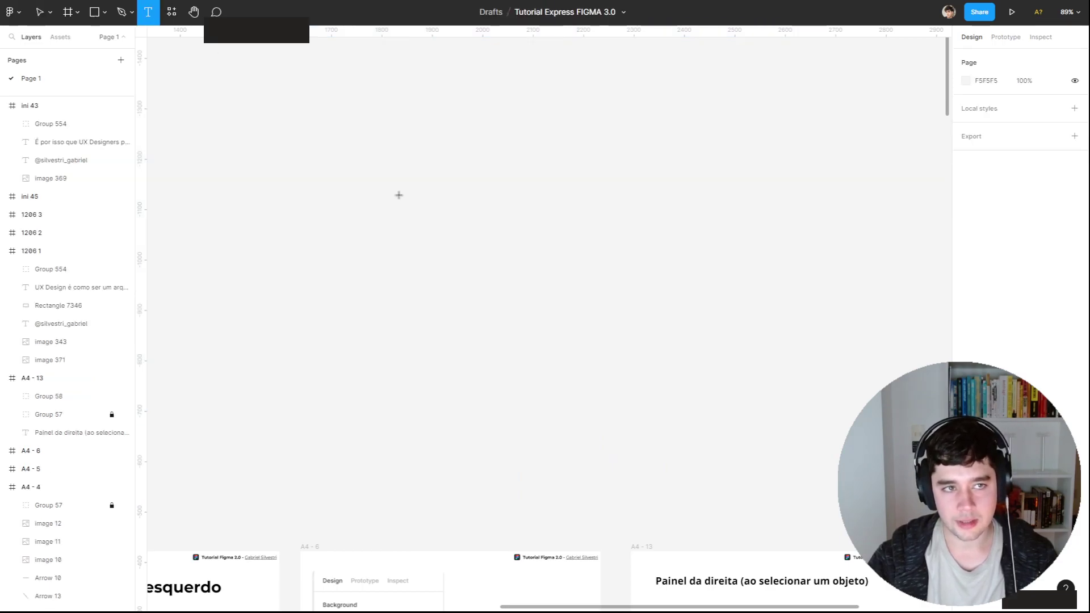
click(350, 237)
text(sdafsdfasd)
key(Escape)
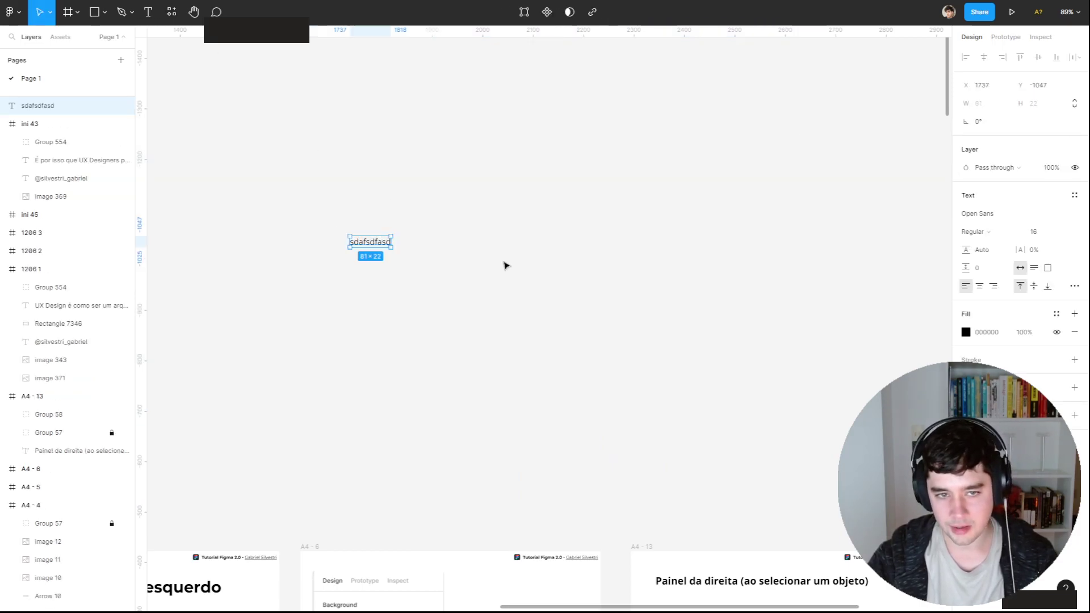
key(Escape)
key(ctrl+z)
key(Delete)
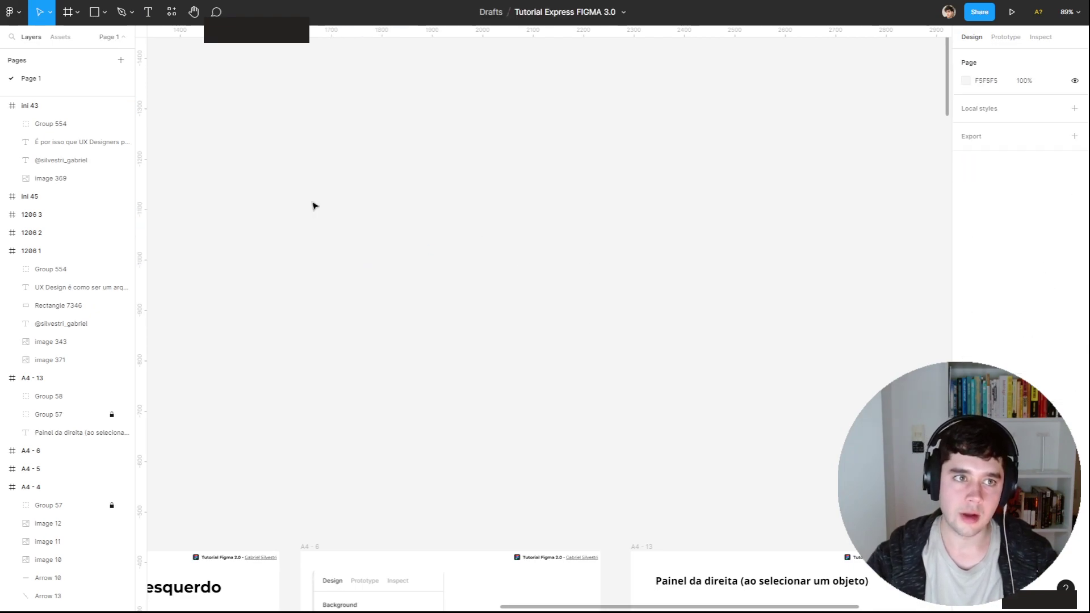
key(t)
drag(290, 190, 441, 278)
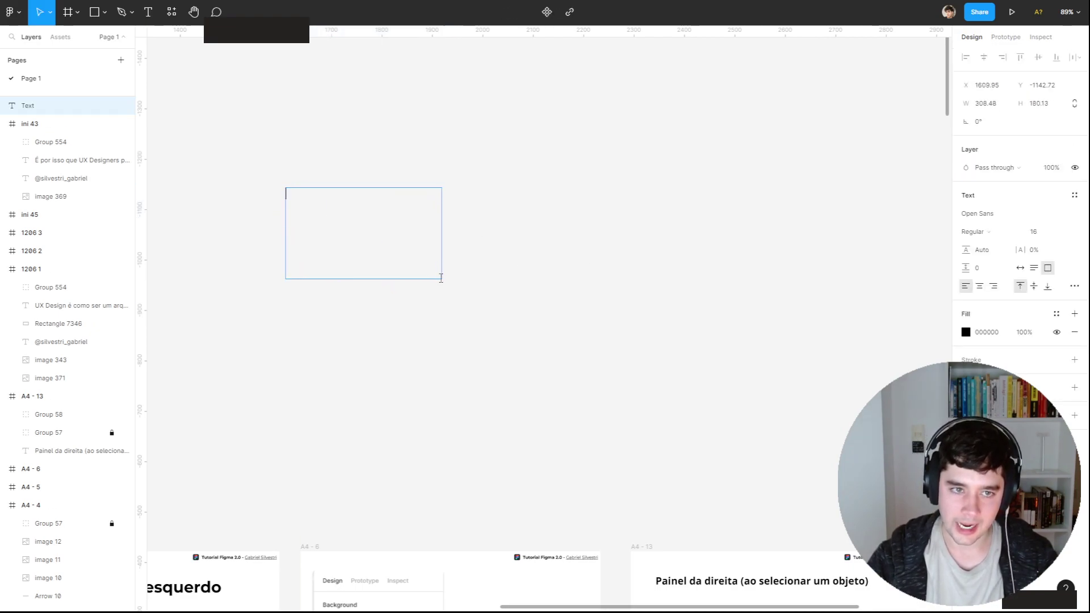
text(sdf)
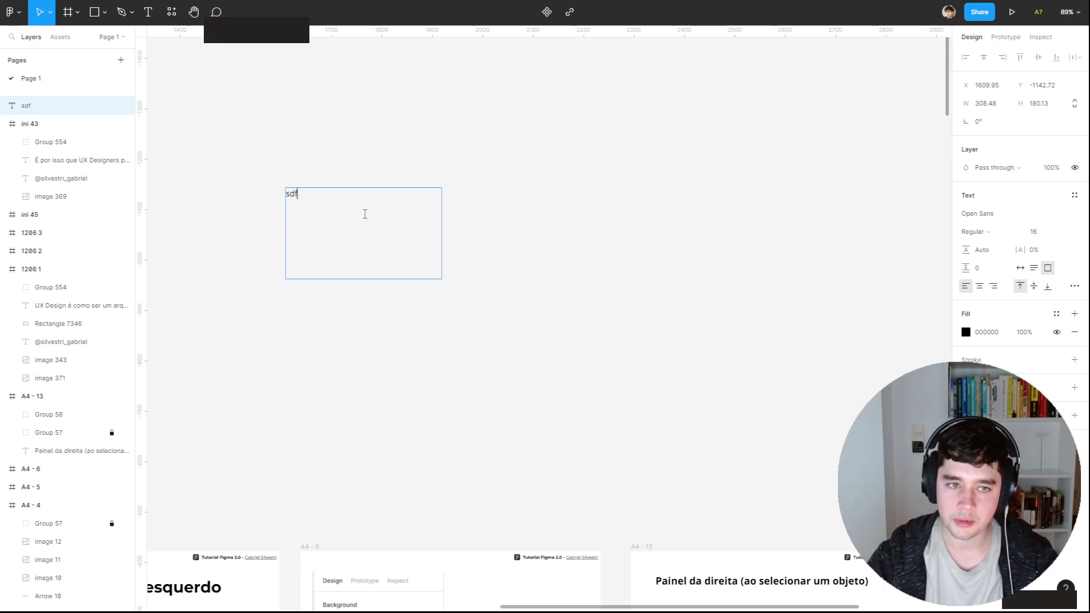
text(sdfasdfasdfasdfasdfasdfasdfasdfasdfasdfasdfasdfasdfasdfasdfasdfasdfasdfasdfasdfasdfasdfasdfasdfasdfasdfasdfasdfasdfasdfasdfasdfasdfasdfasdfasdfasdfasdfasdfasdfasdfasdfasdfasdfasdfasdfasdfasdfasdfasdfasdfasdfasdfasdfasdfasdfa)
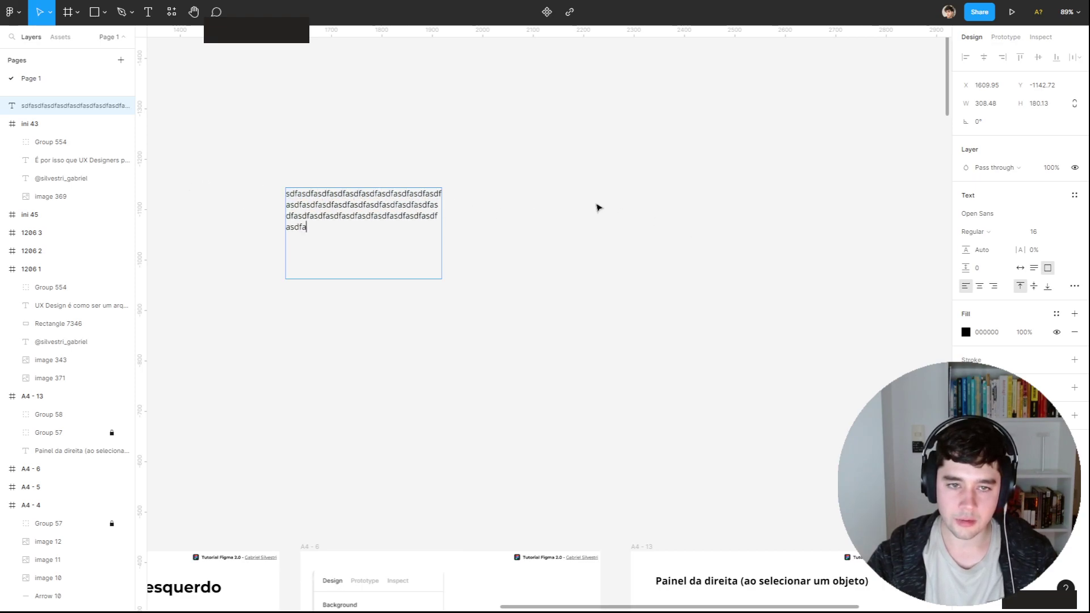
text(sdfasdfasdfasdfasdfasdfasdfasdfasdfasdfasdfasdfasdfasdfasdfasdfasdfasdfasdfasdfasdfasdfa)
key(Escape)
mouse_move(441, 225)
mouse_down()
mouse_move(633, 213)
mouse_move(420, 211)
mouse_up()
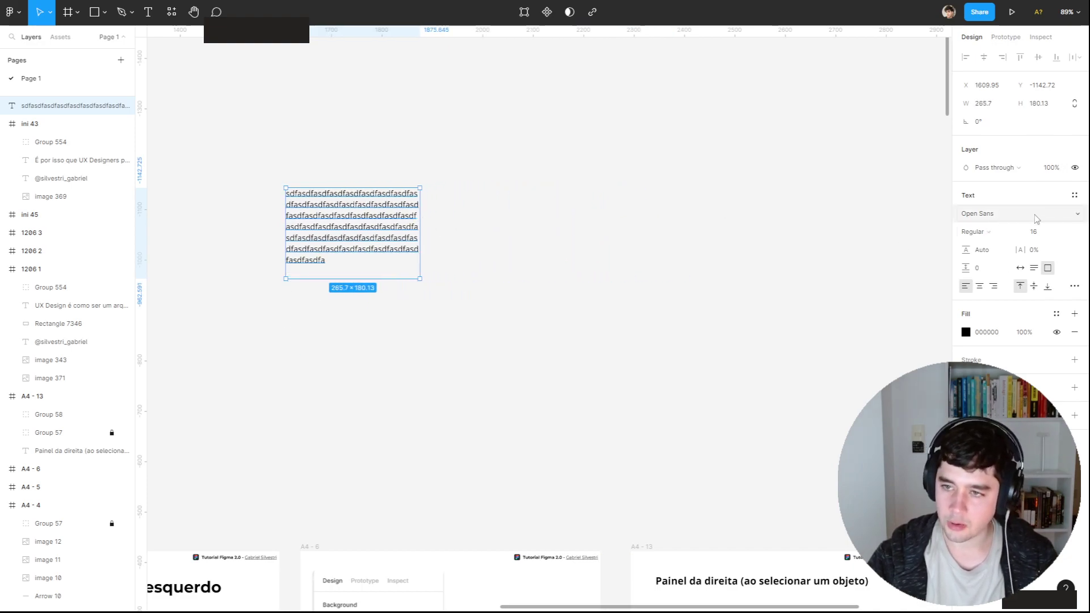
click(1060, 235)
click(1049, 277)
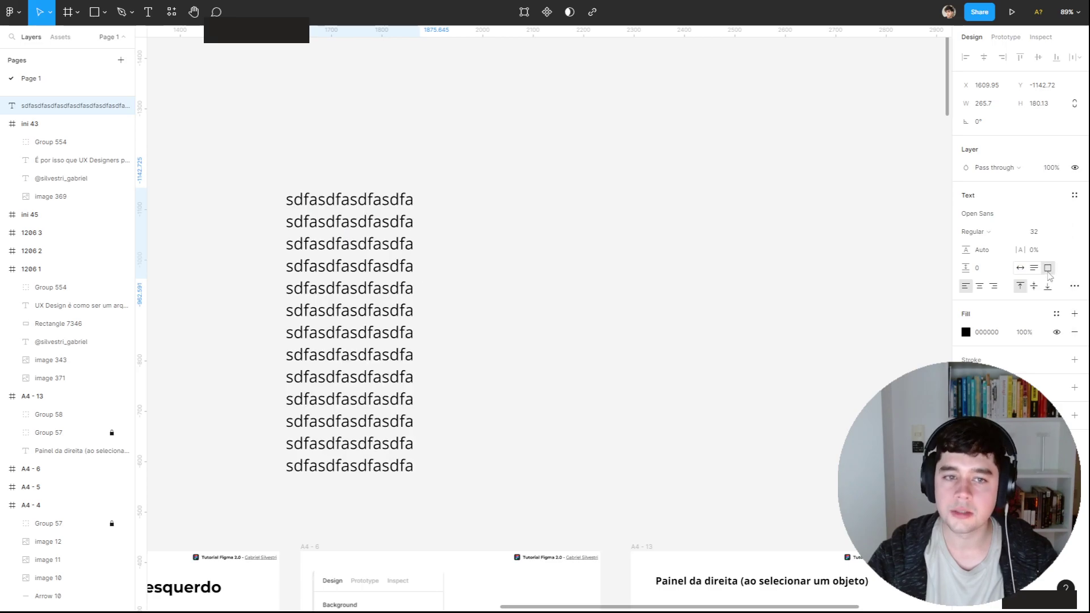
click(1073, 286)
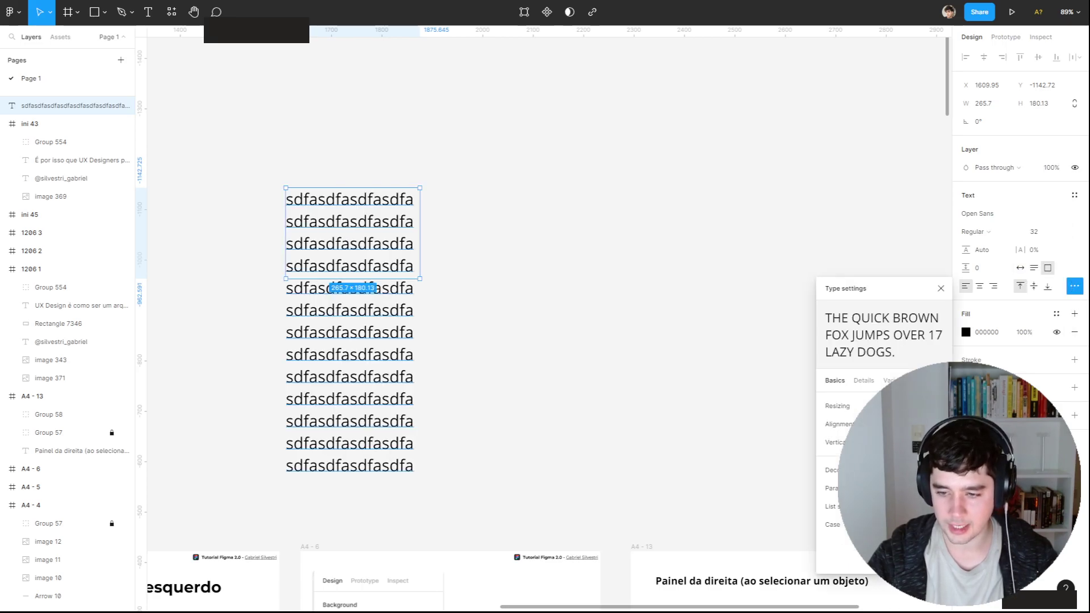
click(896, 525)
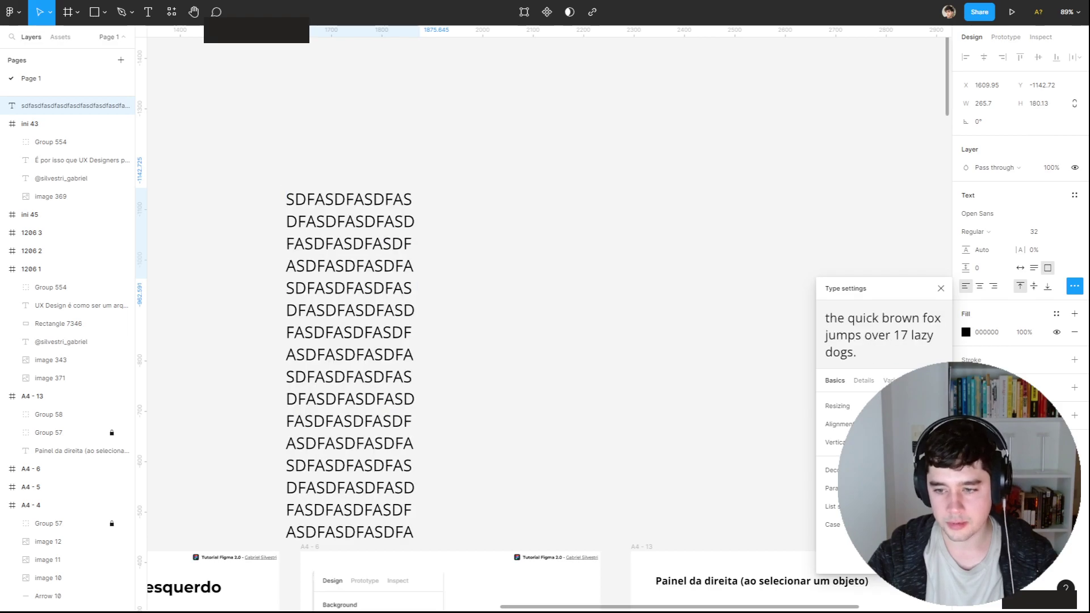
click(914, 524)
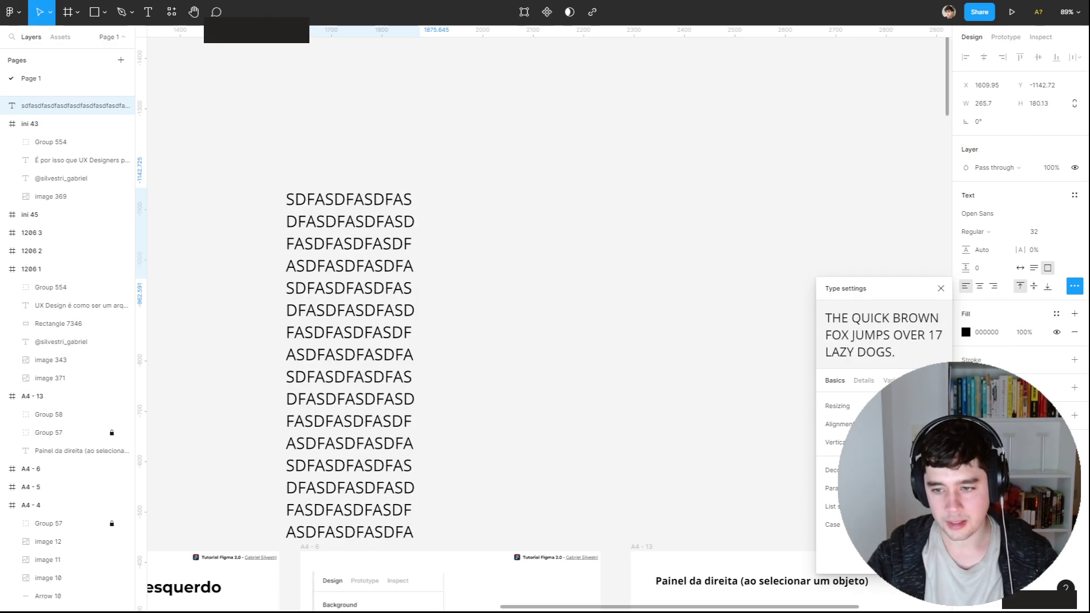
click(941, 288)
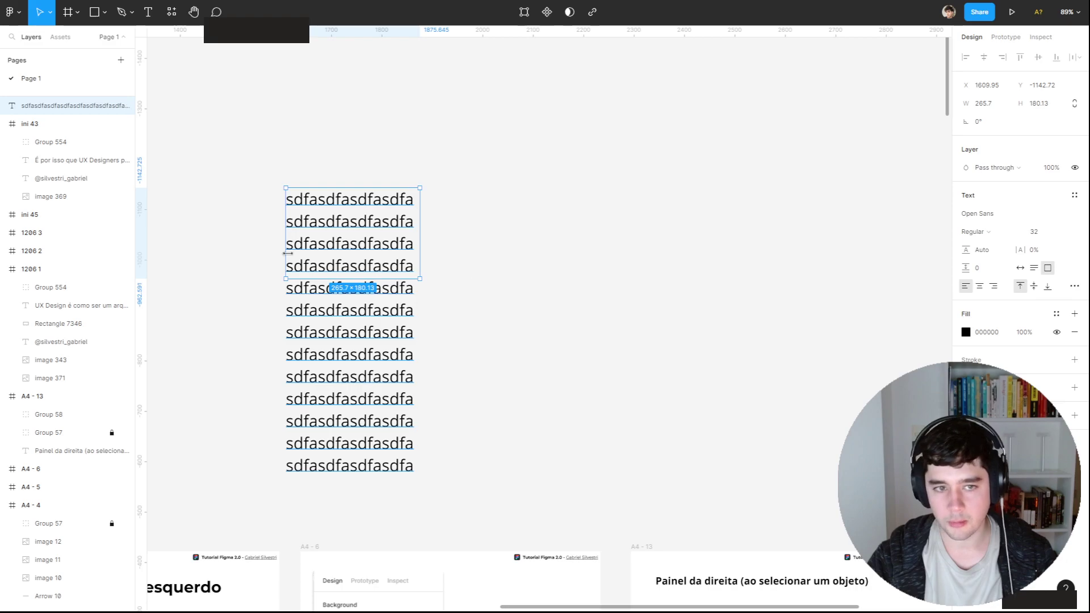
drag(380, 246, 442, 205)
Delete the text block and scroll the canvas from the A4 pages to the 1206 carousel slides
key(Delete)
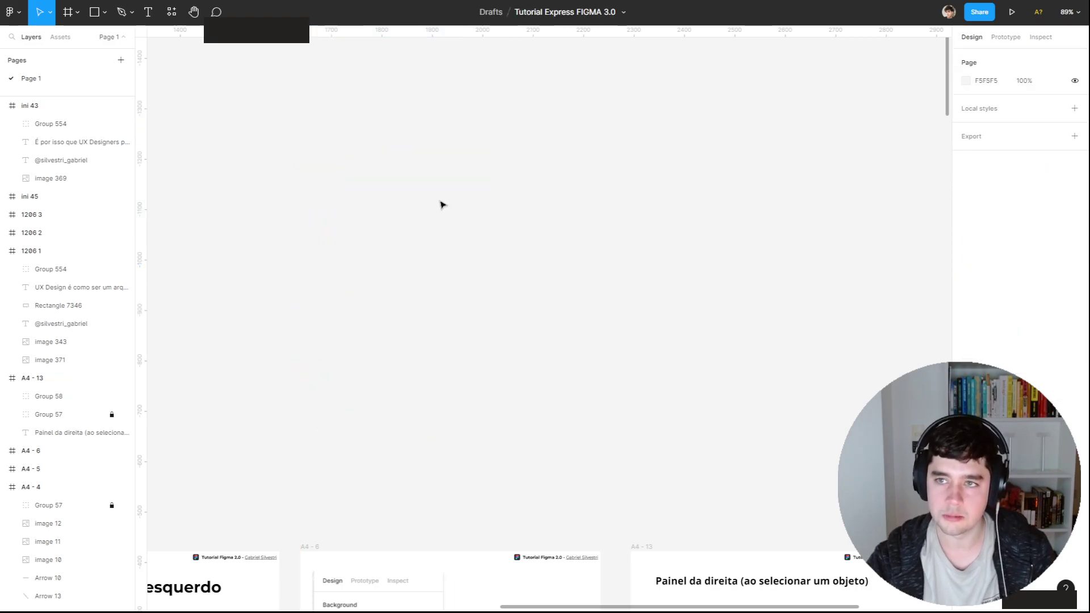
scroll(434, 207, down, 5)
scroll(545, 261, down, 5)
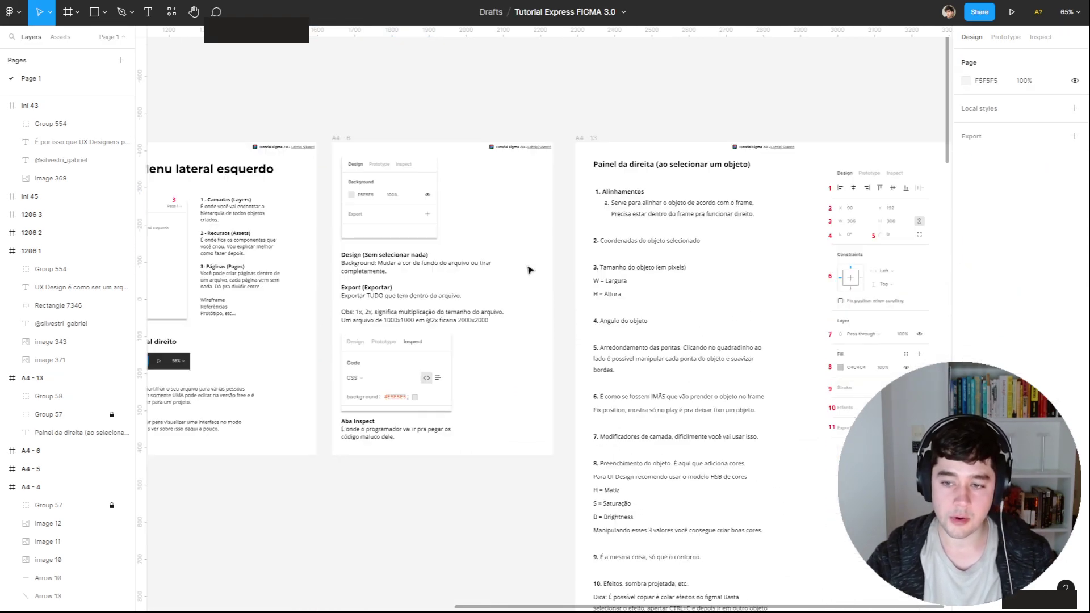
scroll(534, 267, right, 3)
scroll(625, 312, down, 3)
scroll(864, 394, left, 5)
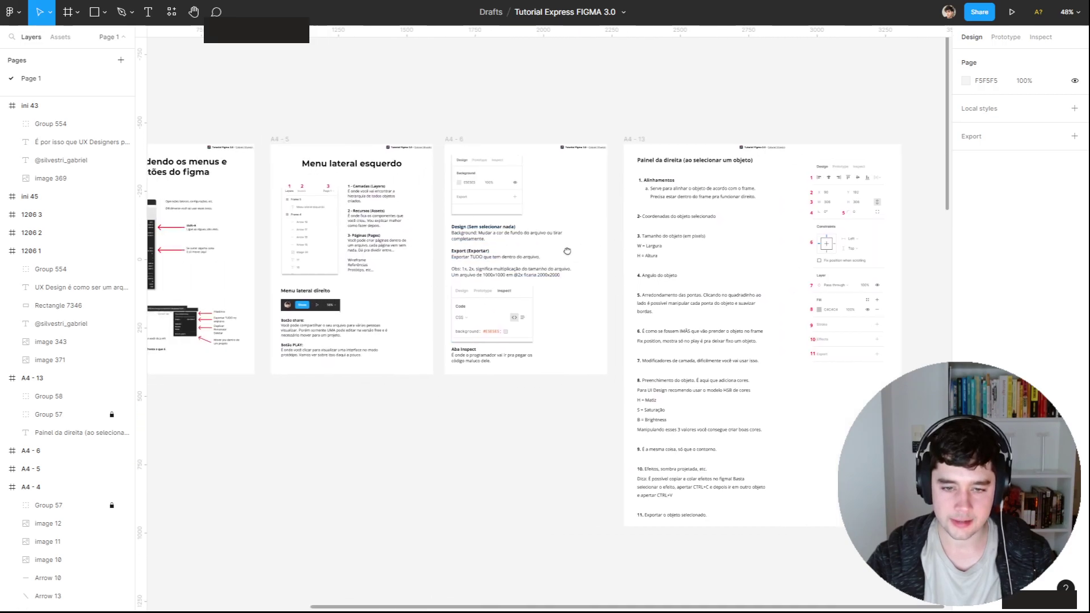
scroll(795, 340, left, 5)
scroll(568, 284, left, 5)
scroll(431, 428, right, 3)
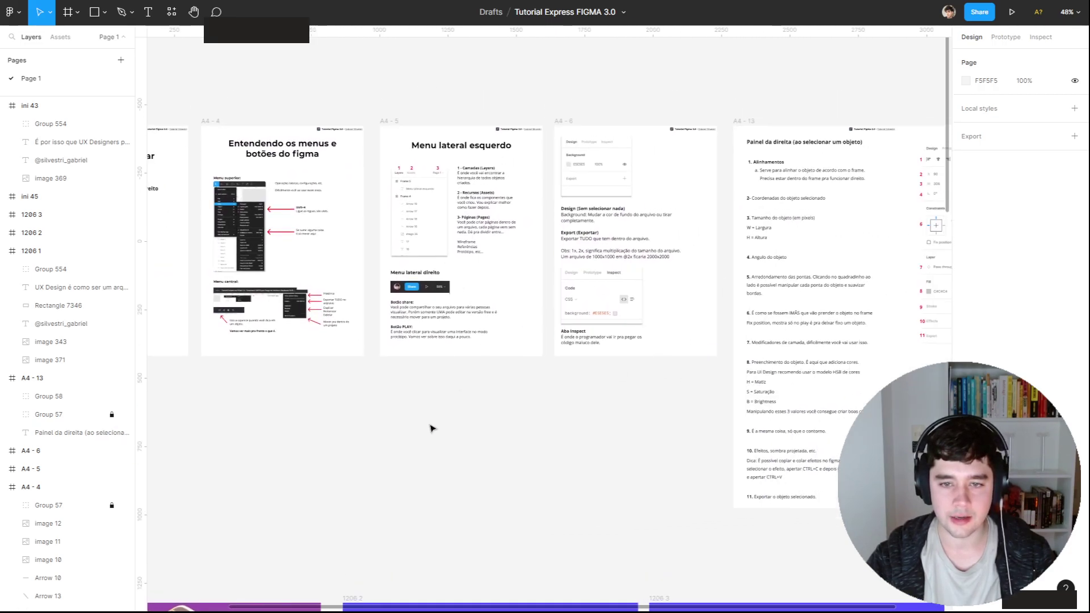
scroll(375, 380, down, 2)
scroll(448, 119, down, 4)
scroll(440, 215, down, 4)
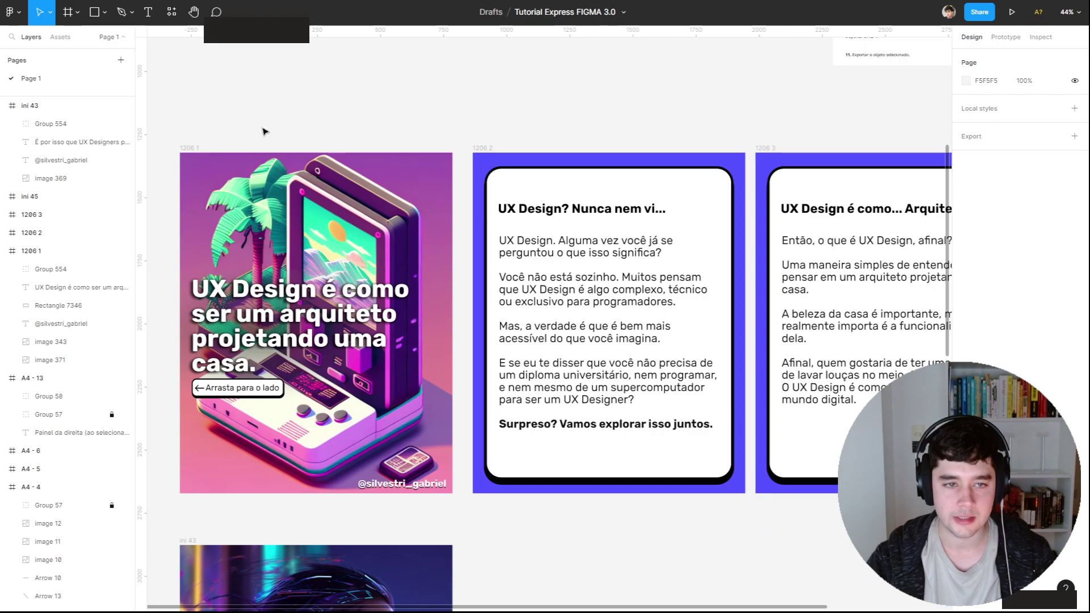
scroll(476, 284, down, 2)
scroll(568, 312, down, 2)
scroll(585, 316, right, 2)
scroll(585, 316, down, 3)
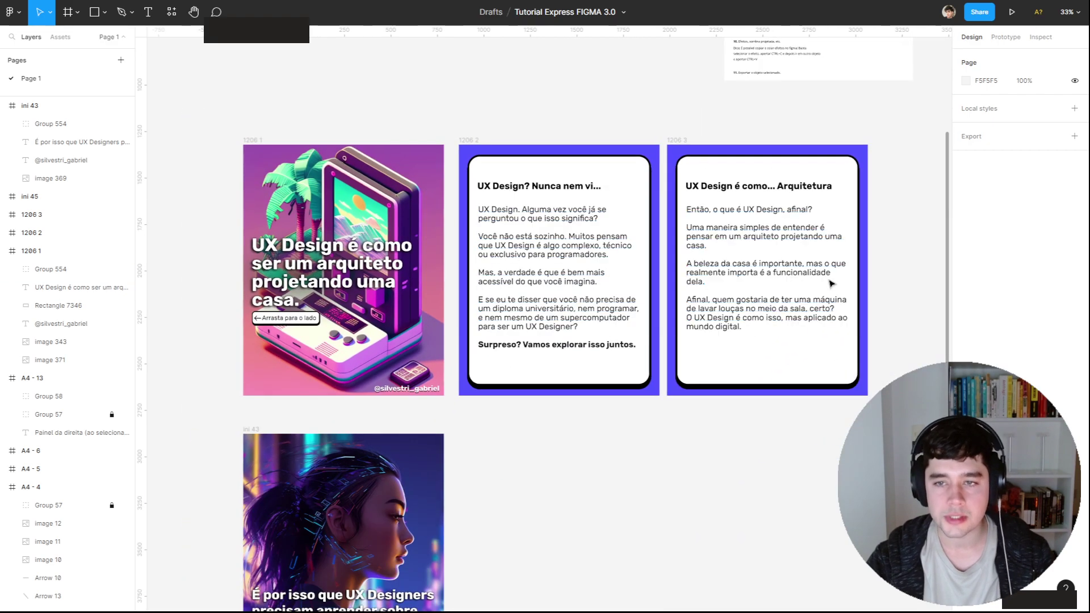
scroll(624, 449, down, 2)
scroll(576, 423, down, 2)
scroll(397, 398, down, 4)
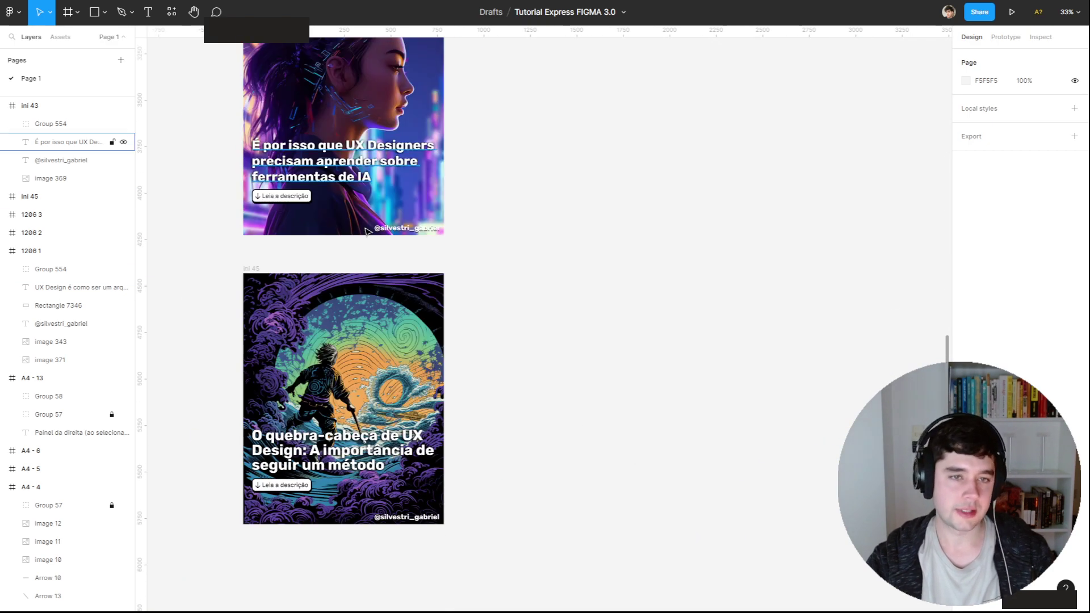
scroll(256, 392, up, 1)
scroll(227, 389, up, 1)
scroll(212, 385, down, 2)
scroll(212, 386, up, 5)
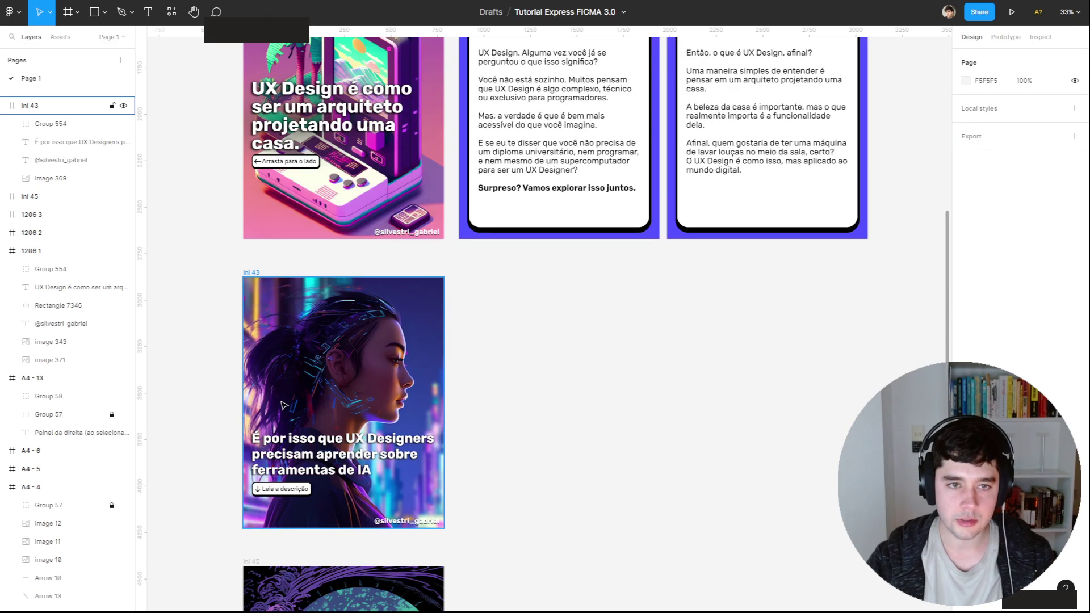
scroll(713, 399, up, 1)
scroll(675, 403, up, 1)
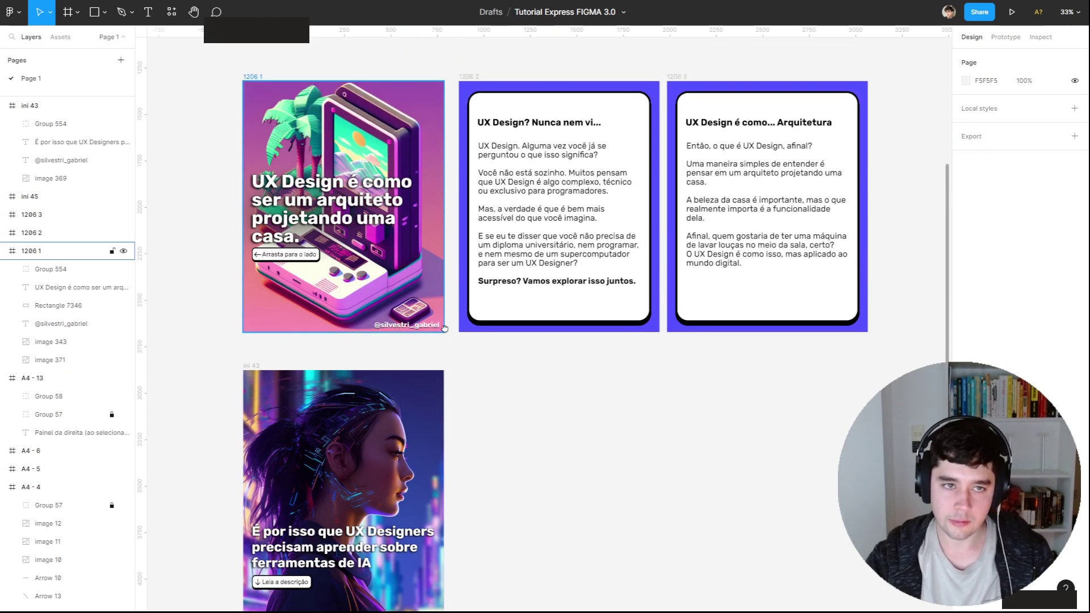
scroll(385, 194, up, 2)
scroll(385, 193, left, 4)
scroll(409, 193, right, 2)
ctrl+scroll(499, 214, up, 2)
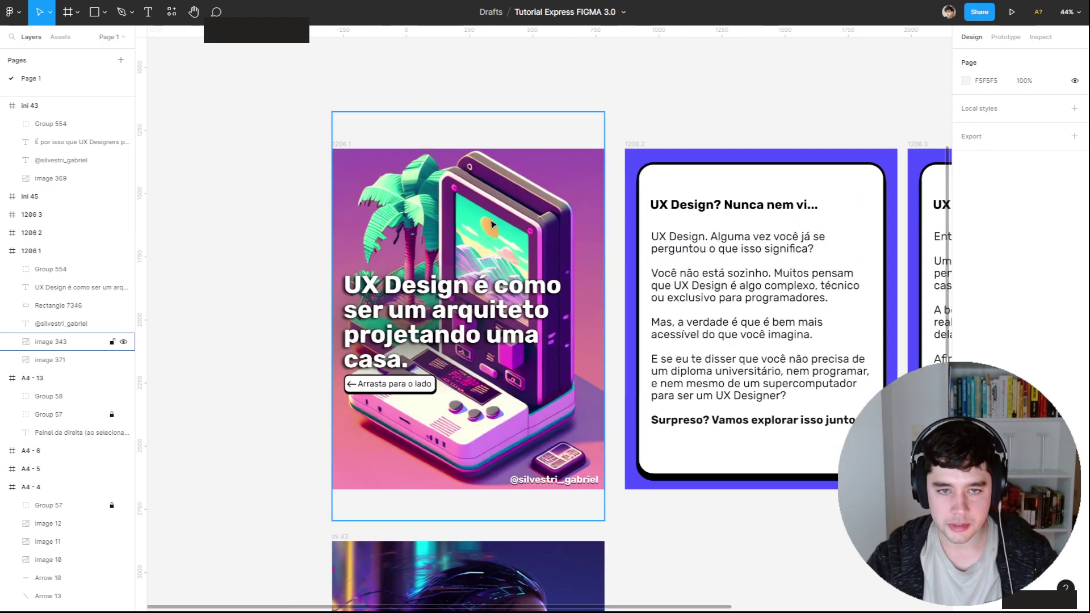
click(499, 214)
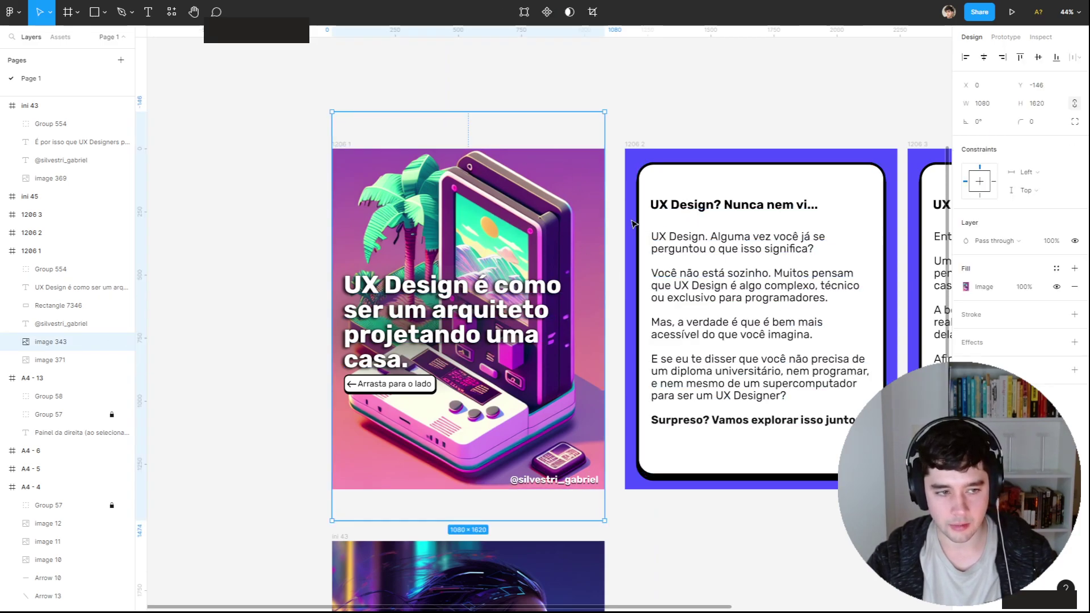
click(527, 304)
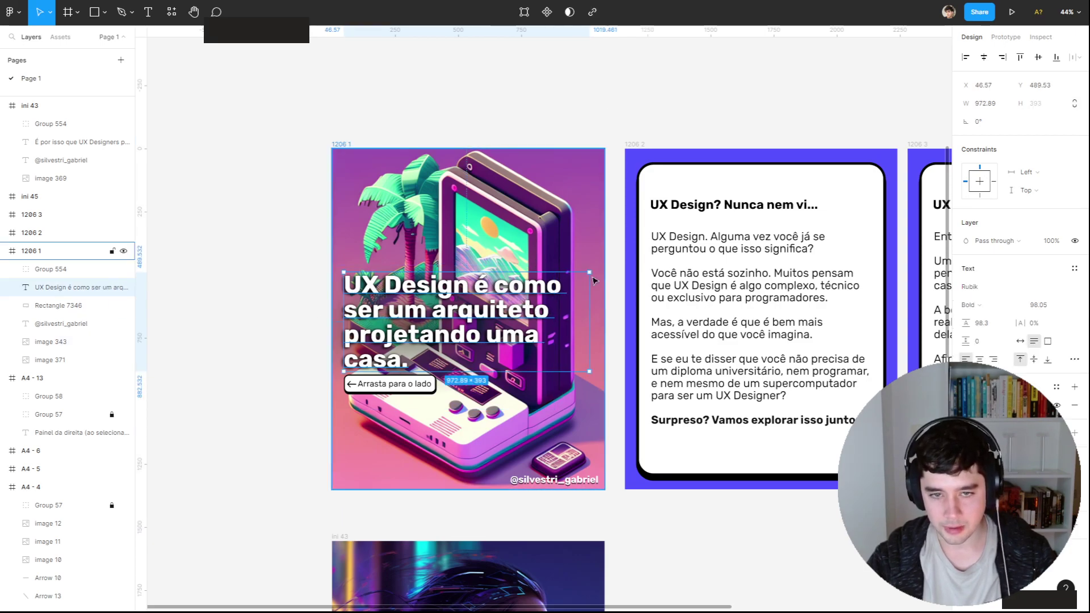
click(402, 391)
scroll(402, 393, up, 3)
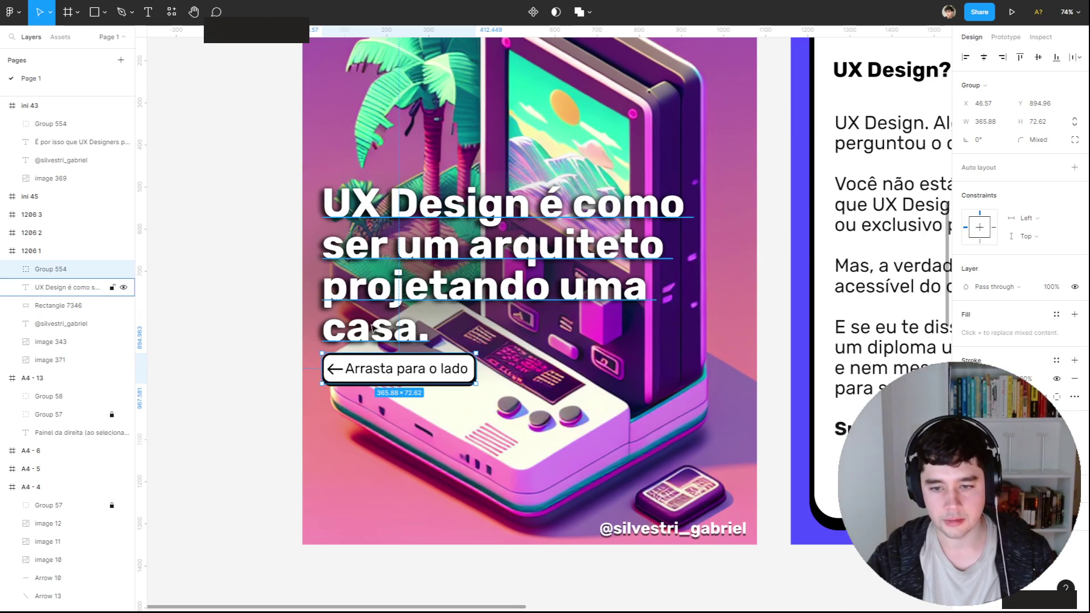
scroll(511, 369, right, 5)
scroll(567, 455, left, 4)
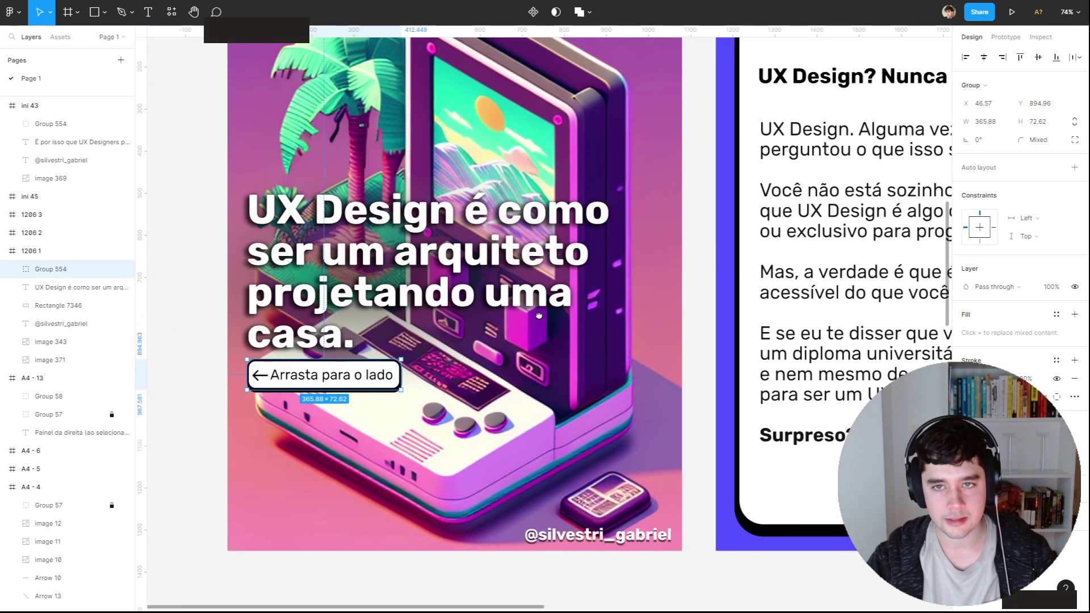
click(662, 541)
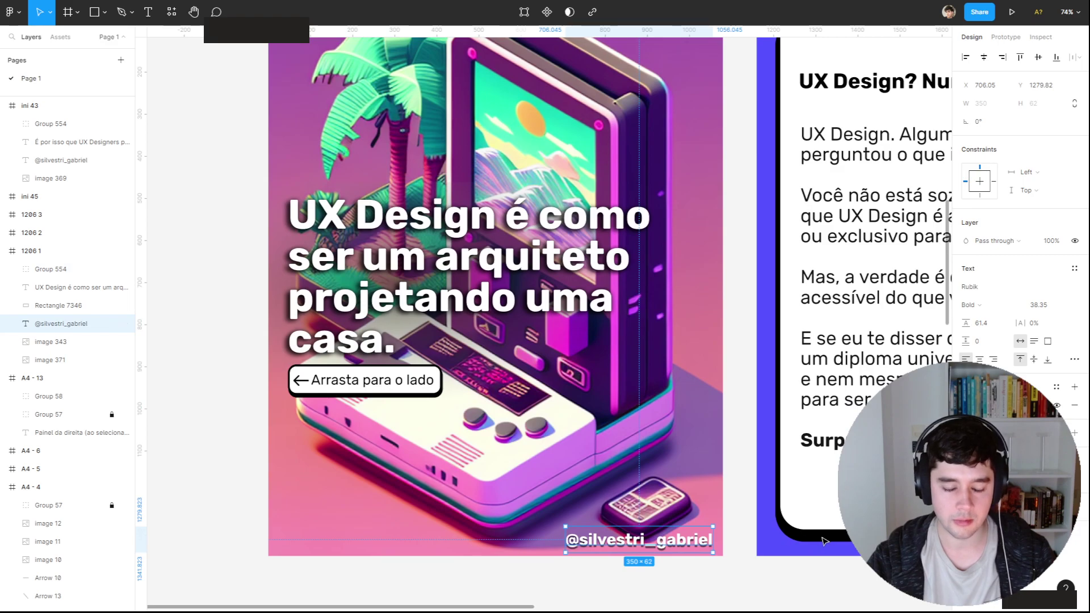
scroll(807, 541, down, 5)
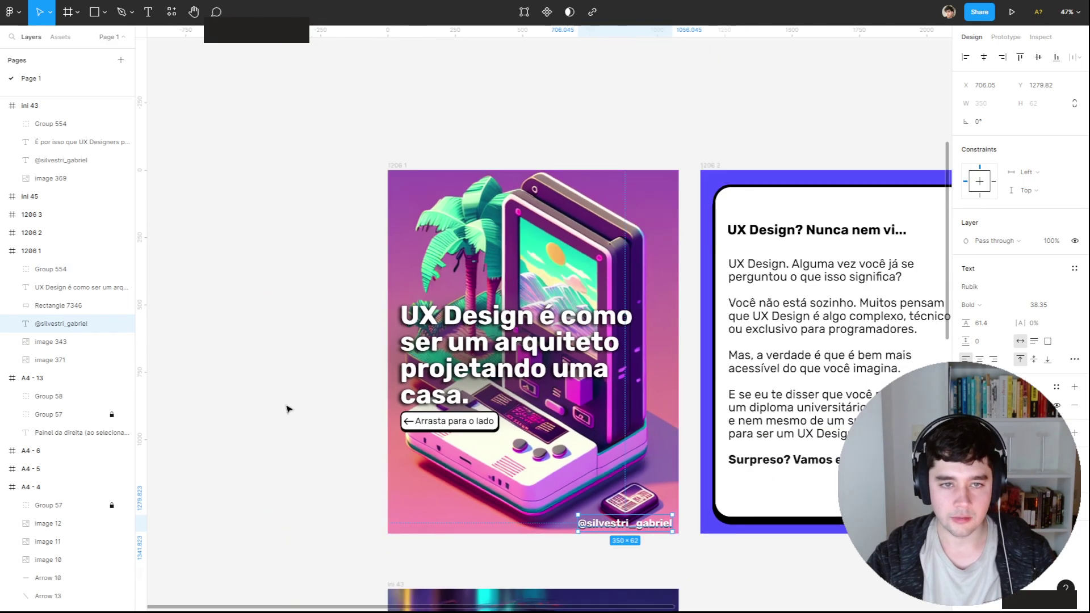
click(287, 409)
scroll(455, 382, left, 5)
click(671, 140)
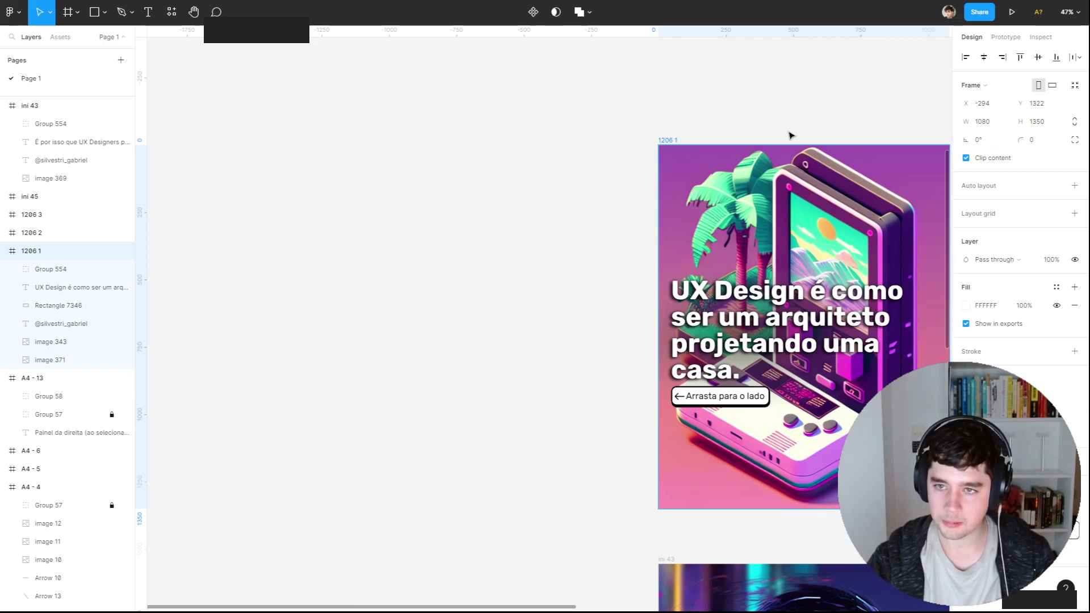
Draw a new frame left of the cover and size it 1080×1350
key(Escape)
key(f)
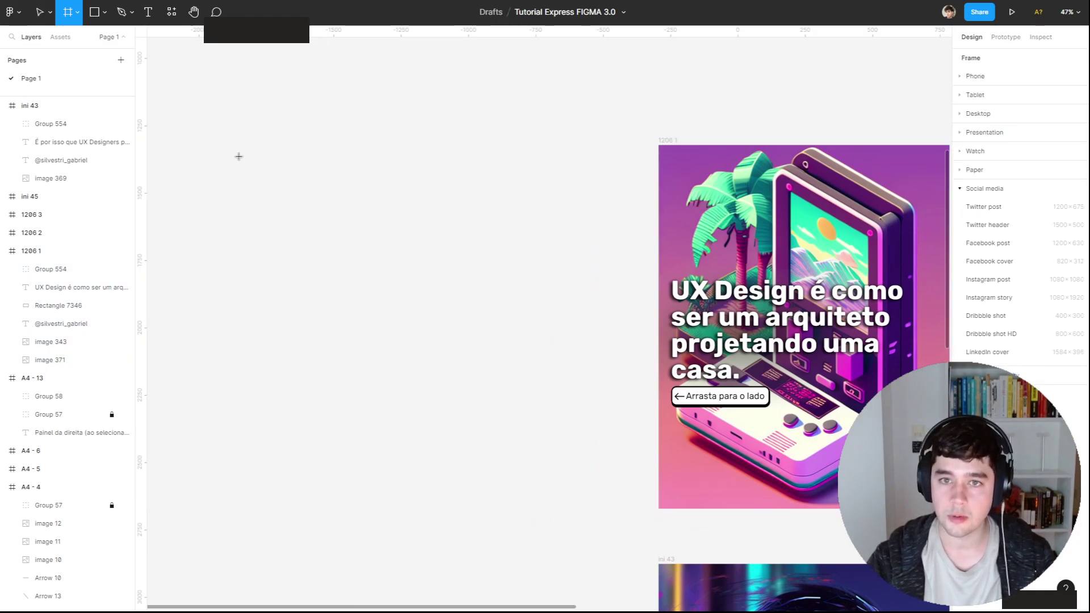
drag(176, 139, 282, 236)
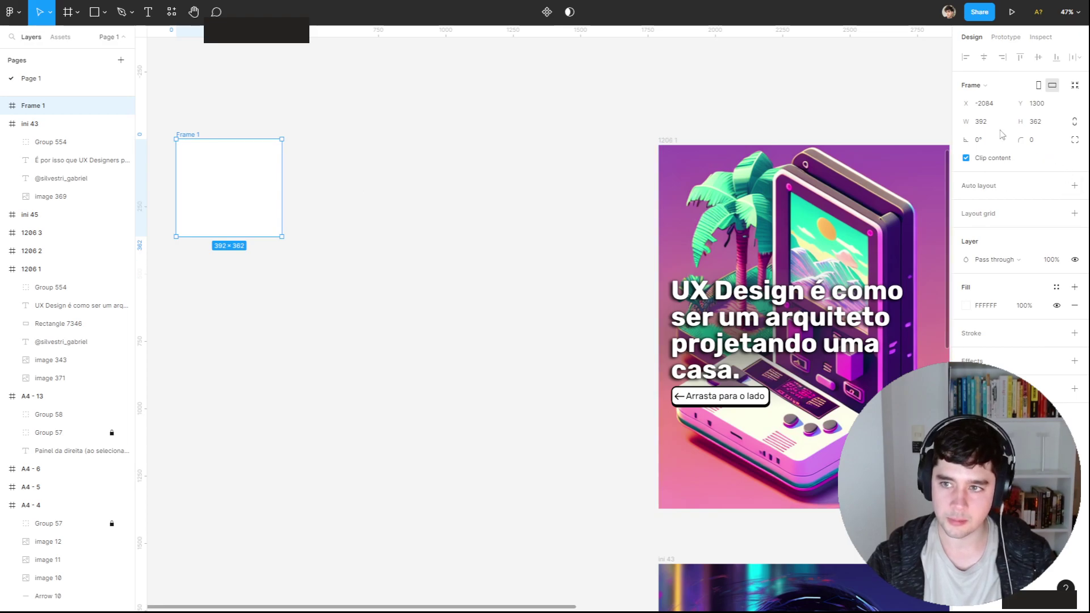
text(80)
key(Tab)
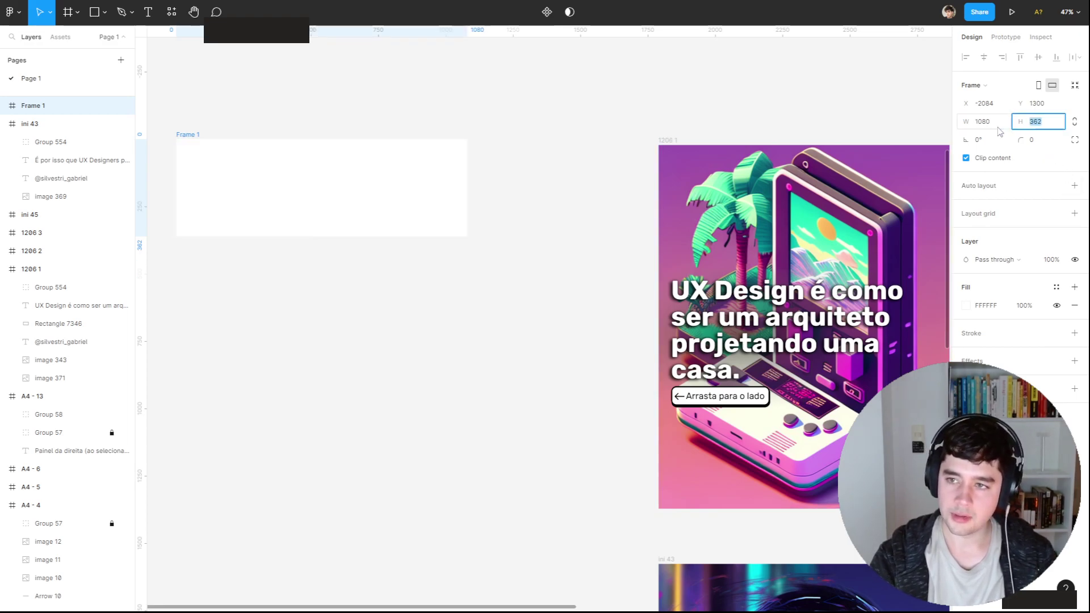
text(50)
key(Return)
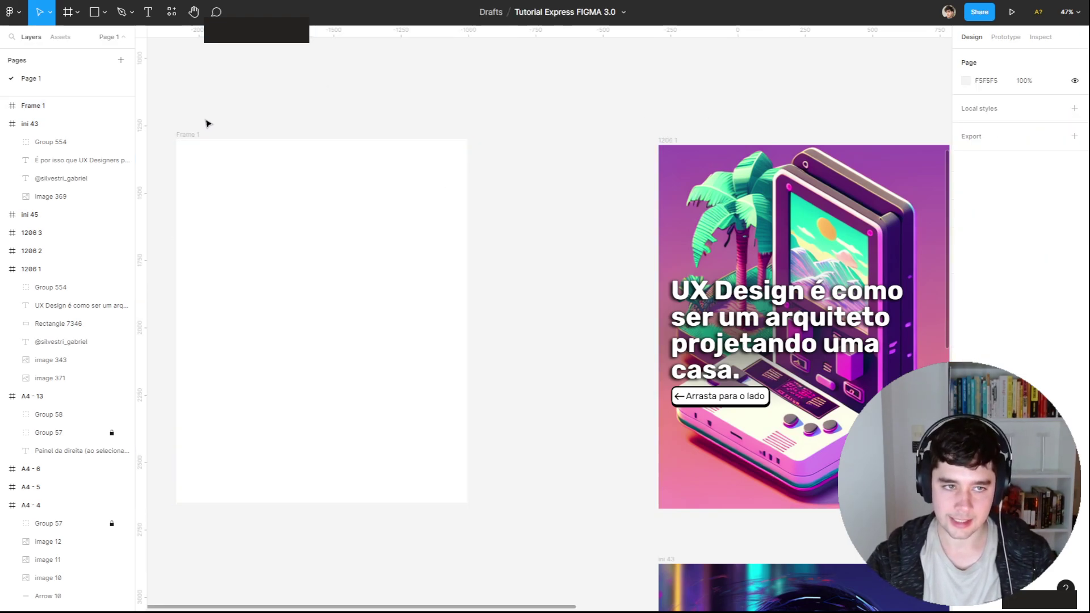
Line Frame 1 up level with the cover frame 1206 1
drag(191, 135, 225, 140)
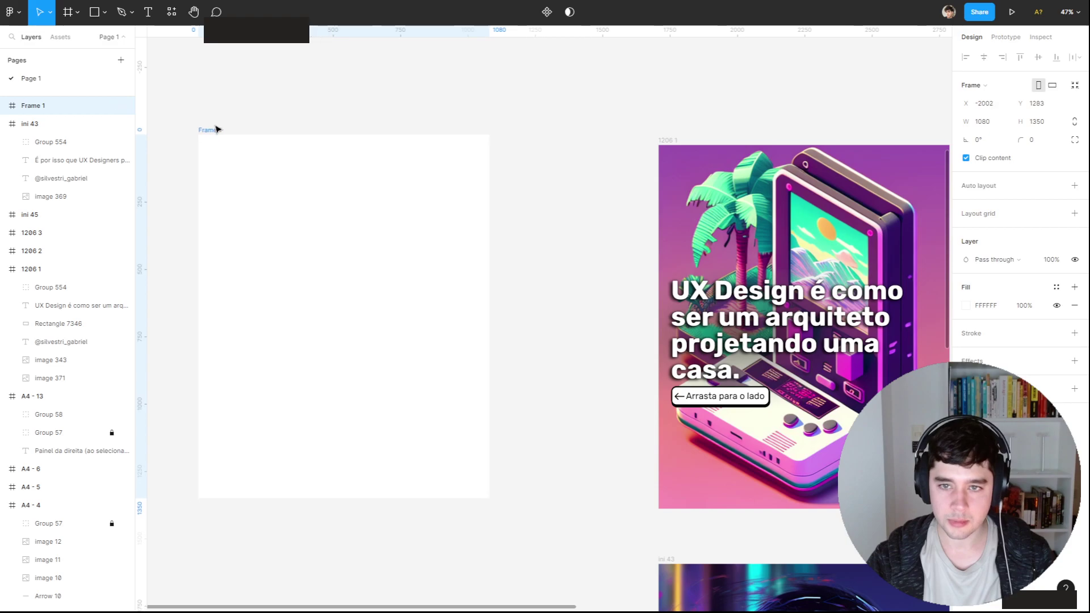
click(252, 96)
click(681, 281)
scroll(686, 282, down, 3)
click(710, 454)
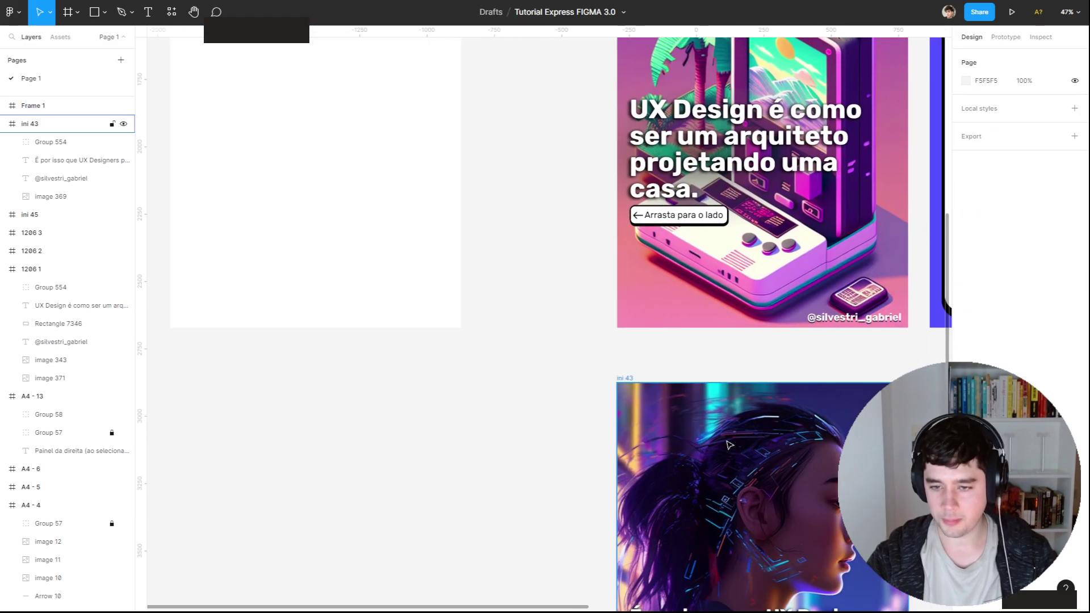
Copy the cyberpunk woman image and move the copy into Frame 1
click(521, 394)
drag(521, 394, 553, 415)
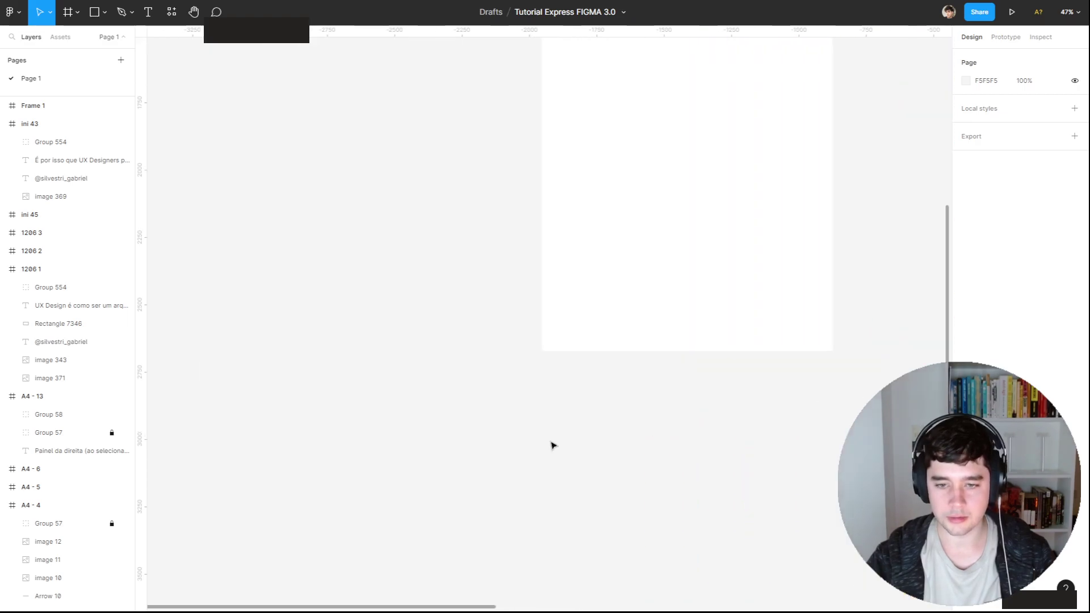
key(ctrl+v)
key(Escape)
scroll(535, 258, down, 3)
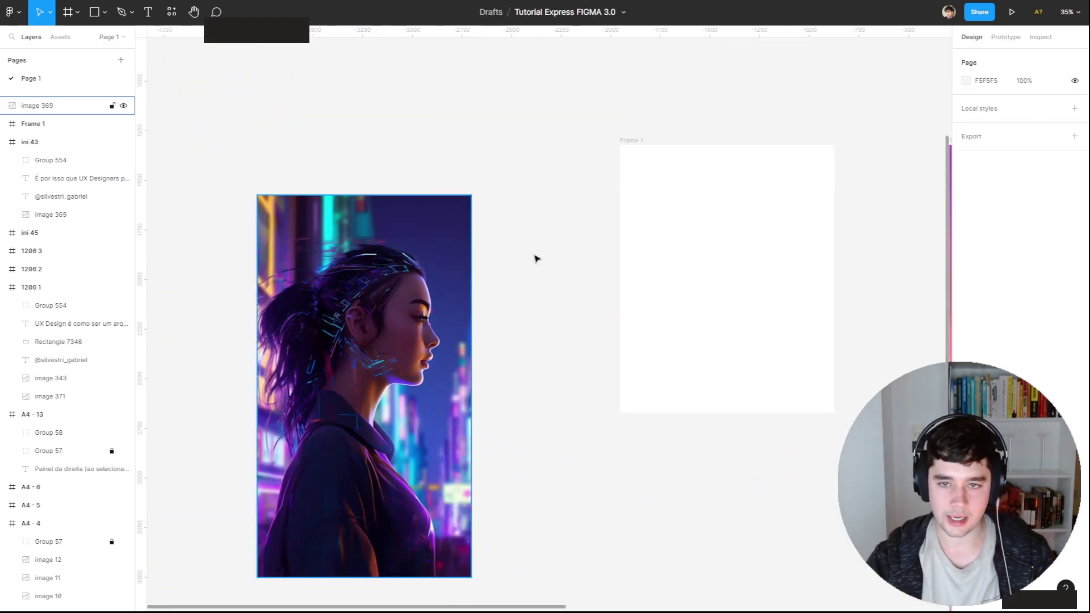
scroll(638, 344, right, 2)
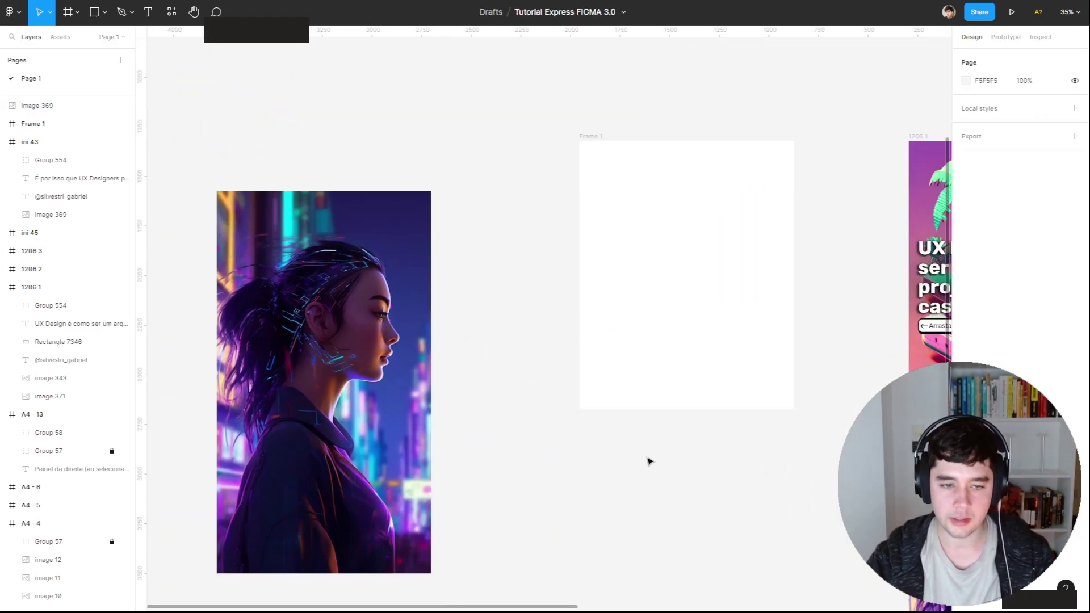
scroll(602, 426, up, 1)
click(341, 324)
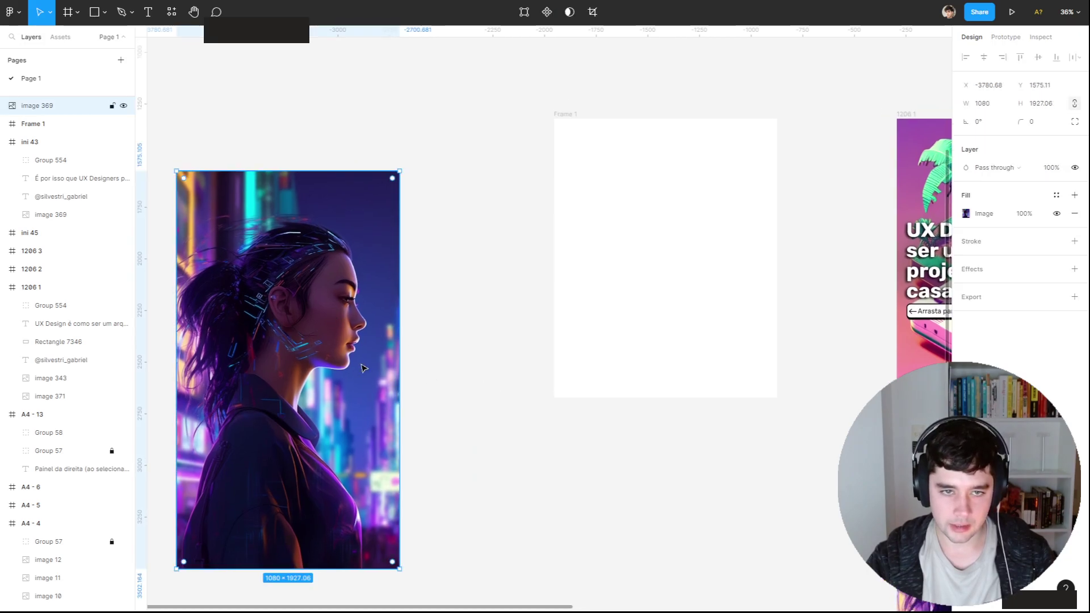
mouse_move(363, 369)
mouse_down()
mouse_move(709, 252)
mouse_move(717, 263)
mouse_up()
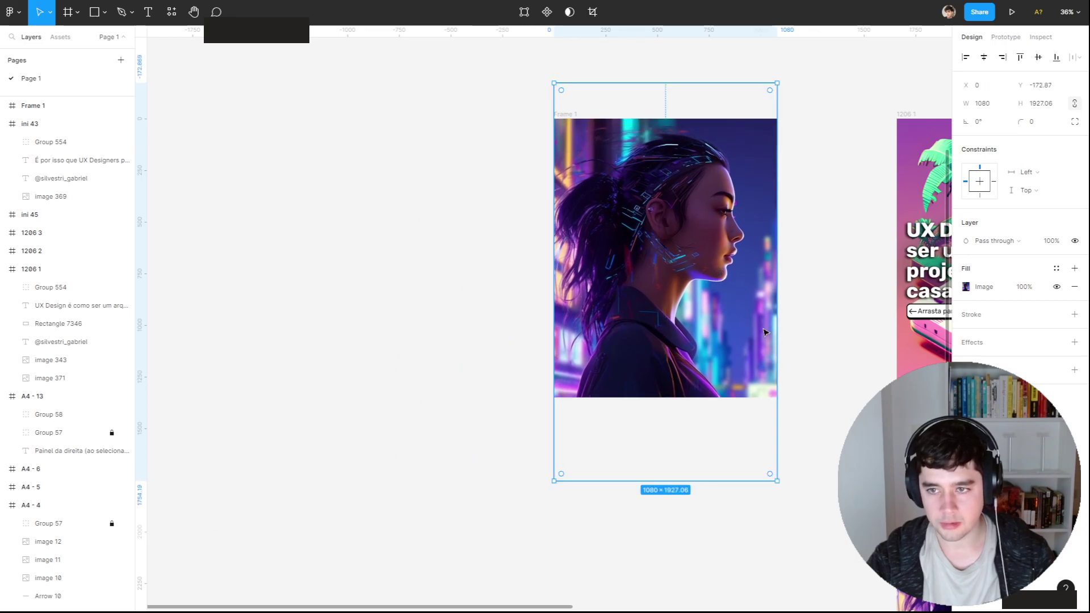
click(813, 366)
drag(814, 366, 560, 410)
scroll(560, 410, up, 2)
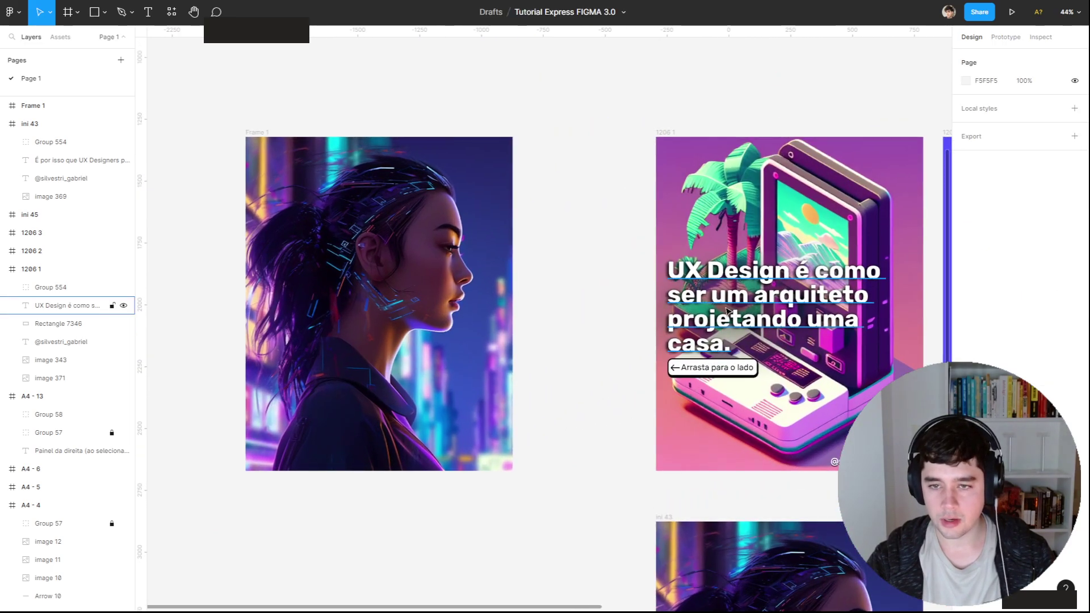
scroll(616, 324, left, 1)
Add the headline 'Isso aqui é uma postagem no formato carrossel' and narrow its box so it wraps
key(t)
click(316, 332)
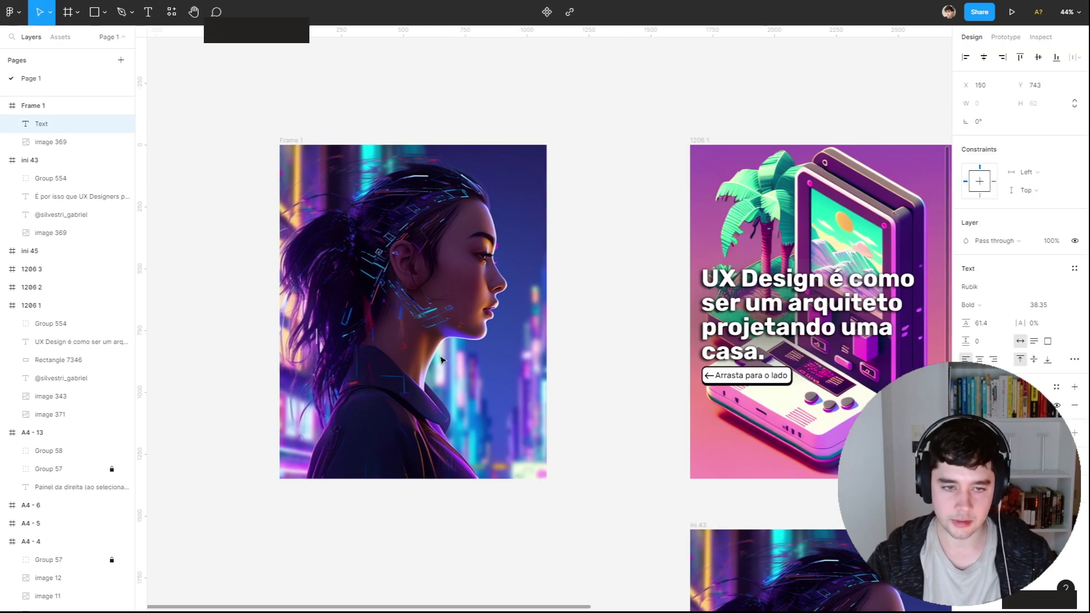
text(Isso aqui é uma postagem no formato carrossel)
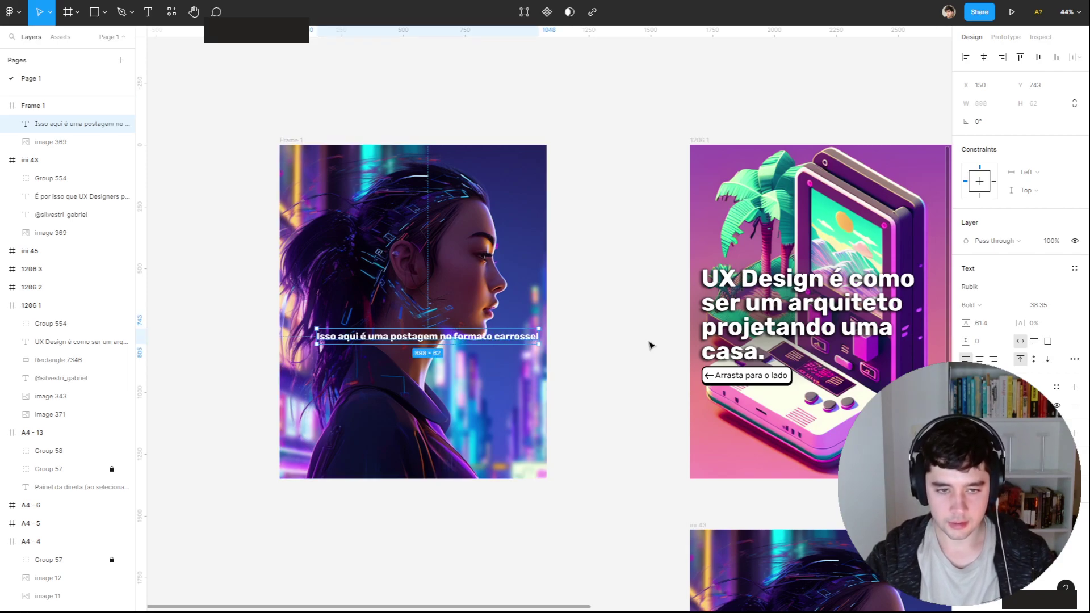
click(649, 343)
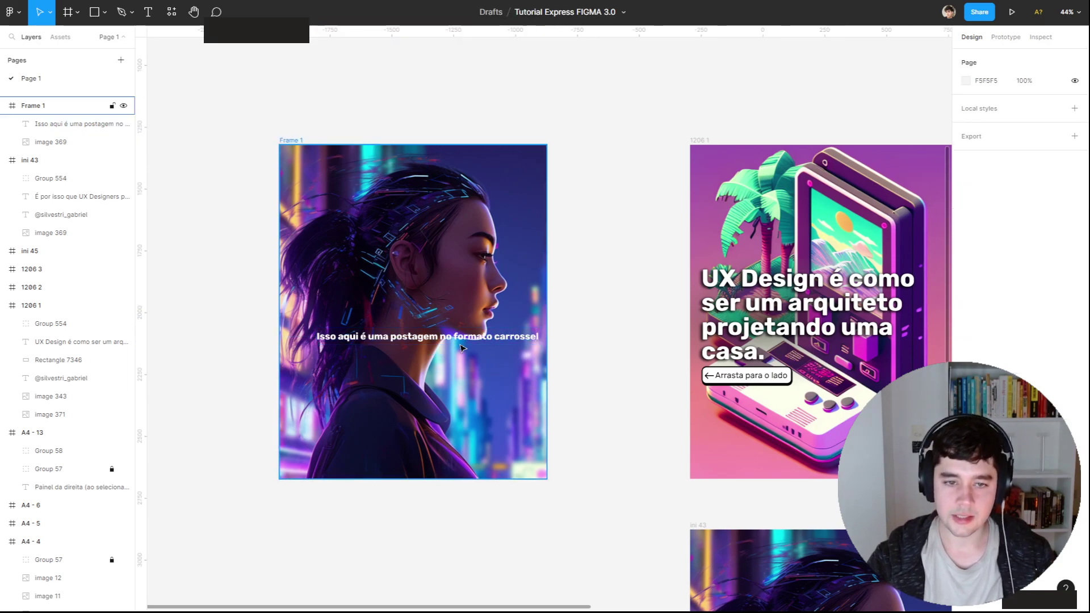
drag(453, 339, 438, 342)
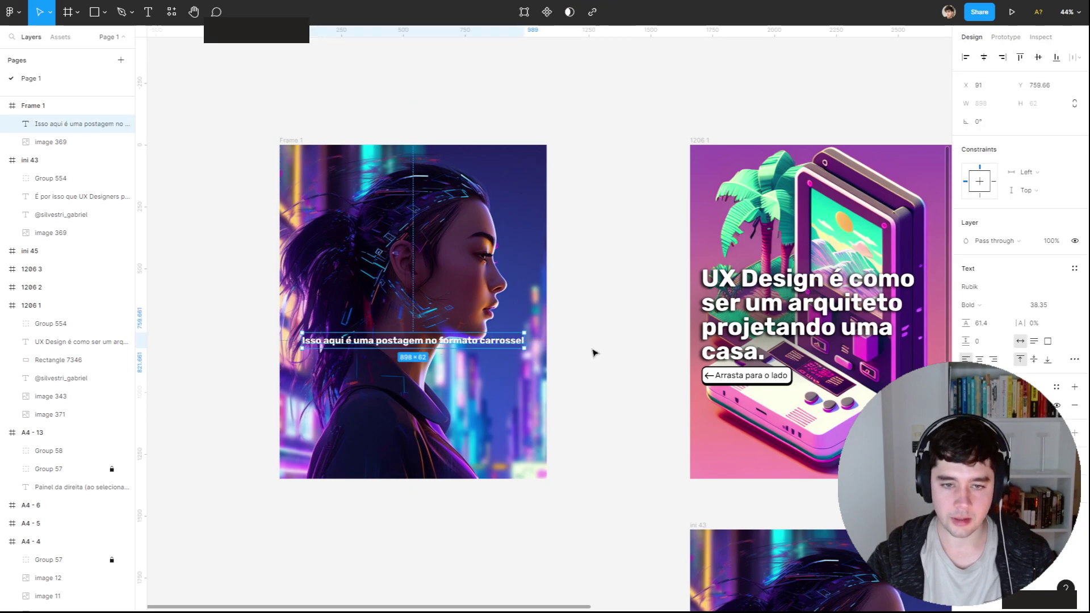
mouse_move(525, 340)
mouse_down()
mouse_move(428, 340)
mouse_move(399, 356)
mouse_up()
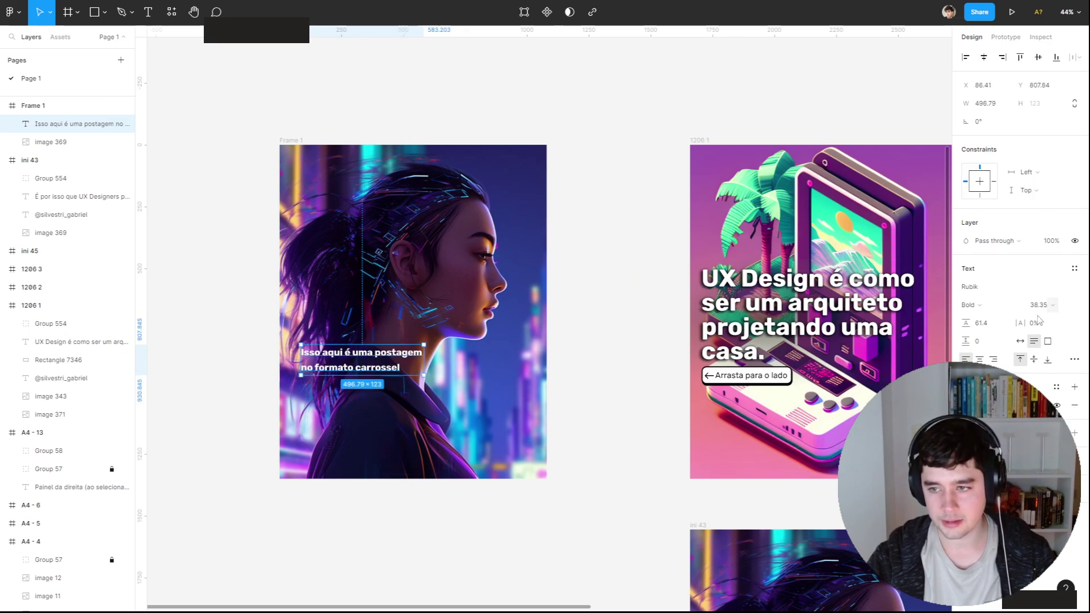
Set the headline to font size 116.35 and line height 114.4, widened onto four lines
key(Up)
key(Up)
key(Up)
key(Up)
key(Up)
key(Up)
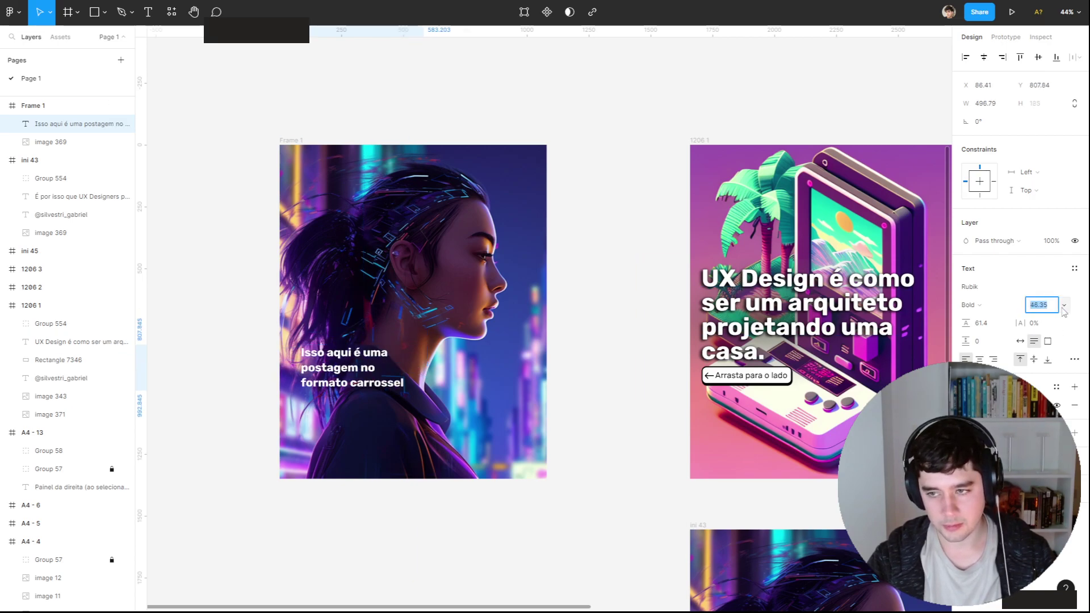
key(Up)
key(Up)
key(Up)
key(Up)
key(Up)
key(Up)
key(Up)
key(Up)
key(Up)
key(Up)
key(Up)
key(Up)
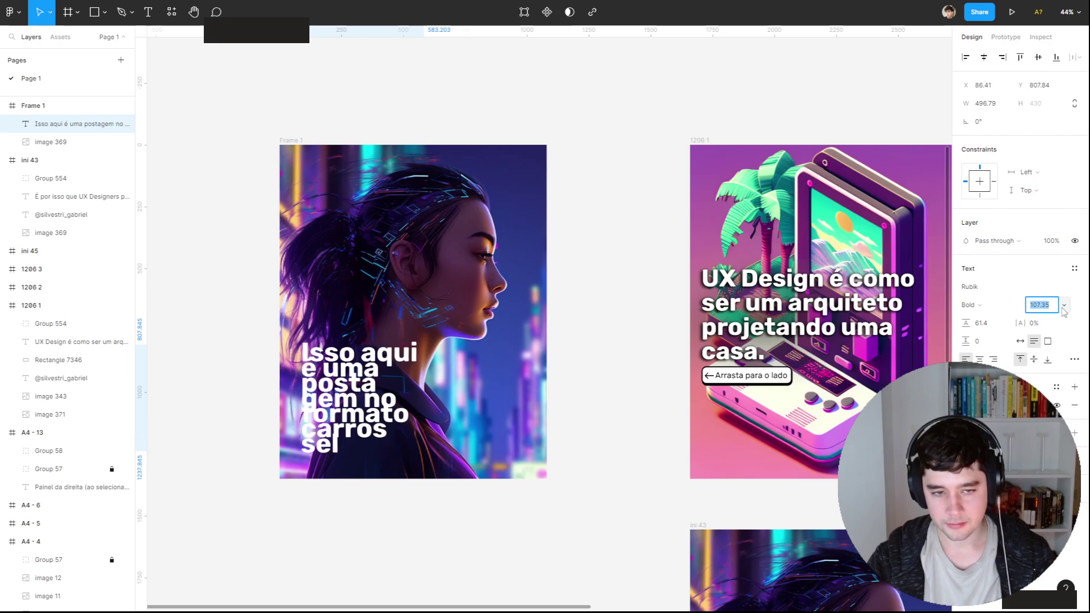
key(Up)
key(Up)
key(Up)
key(Up)
key(Up)
key(Up)
key(Down)
key(Down)
key(Down)
key(Down)
key(Down)
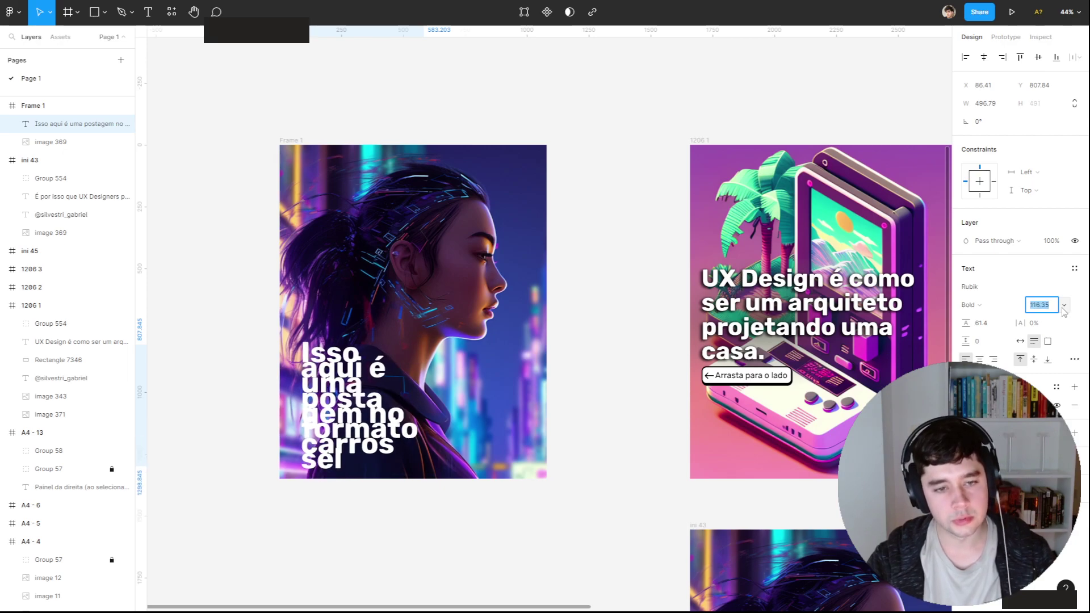
drag(353, 430, 343, 405)
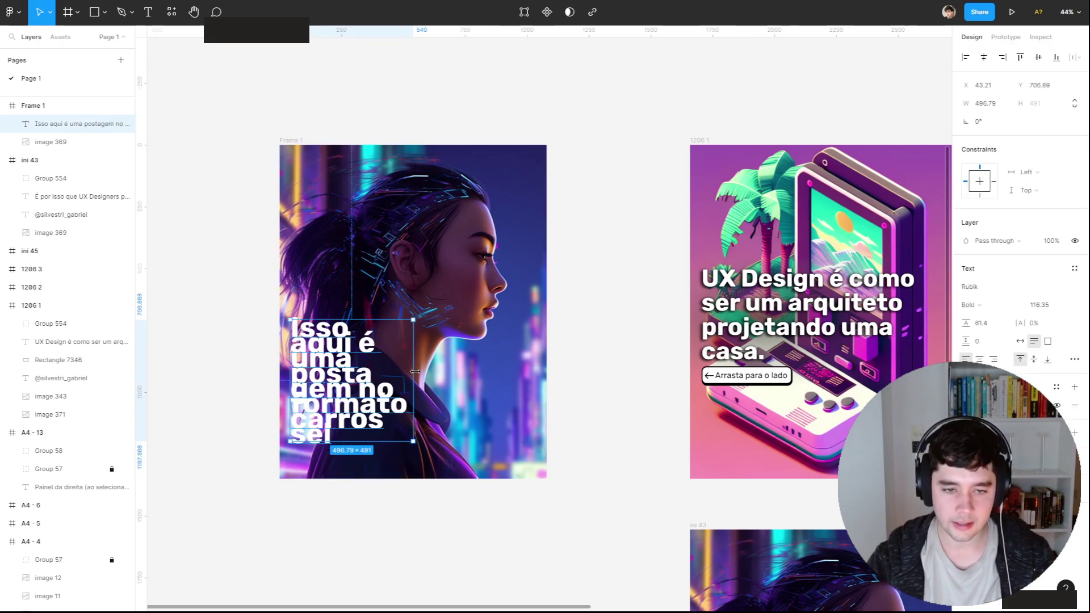
drag(414, 375, 473, 370)
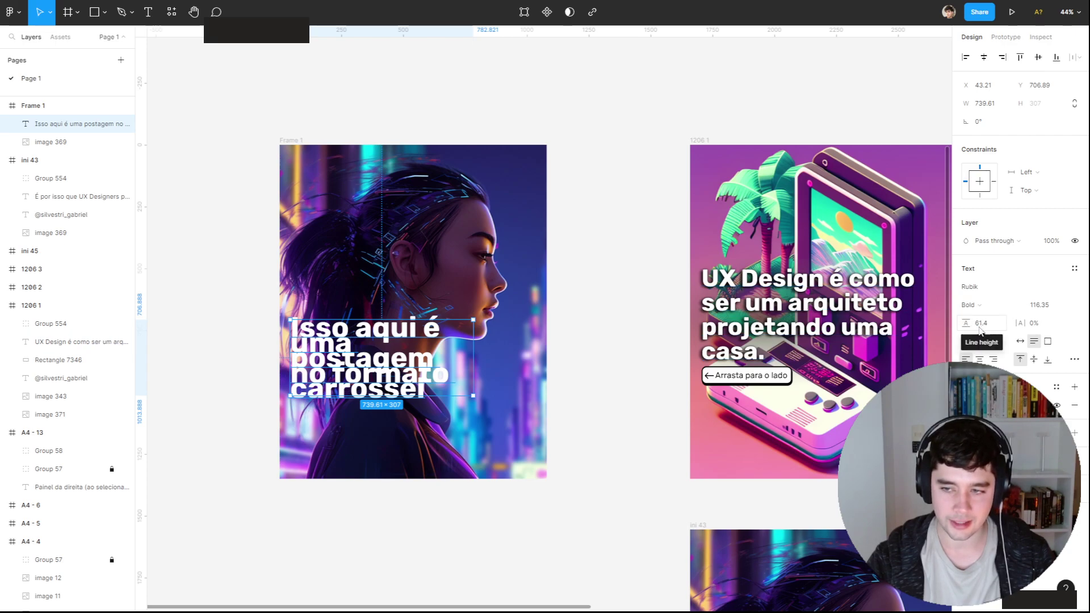
mouse_move(978, 329)
mouse_down()
mouse_move(994, 331)
mouse_move(4, 367)
mouse_up()
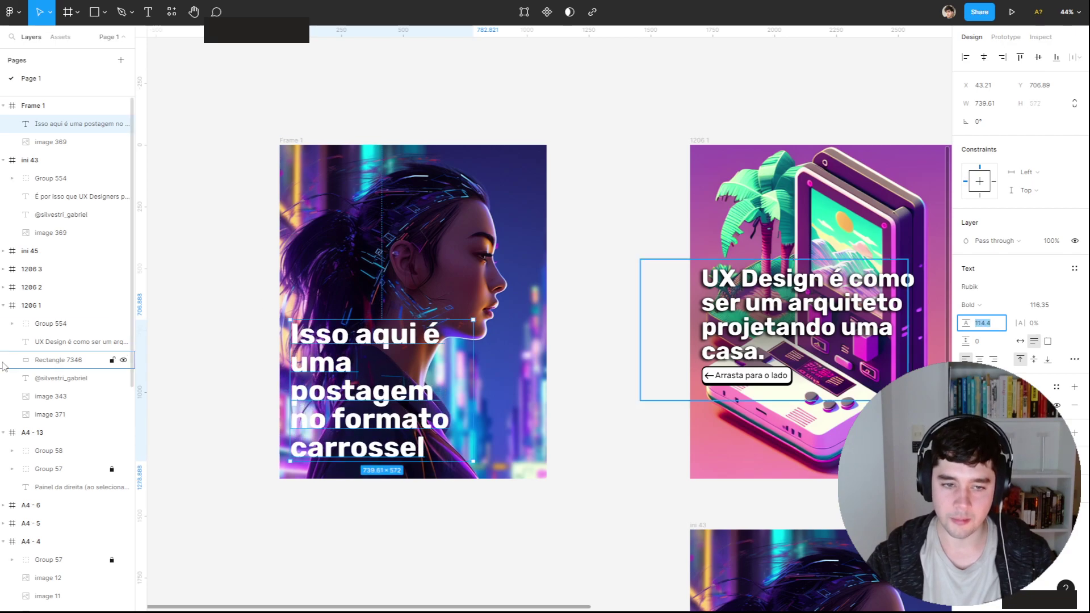
drag(473, 390, 509, 379)
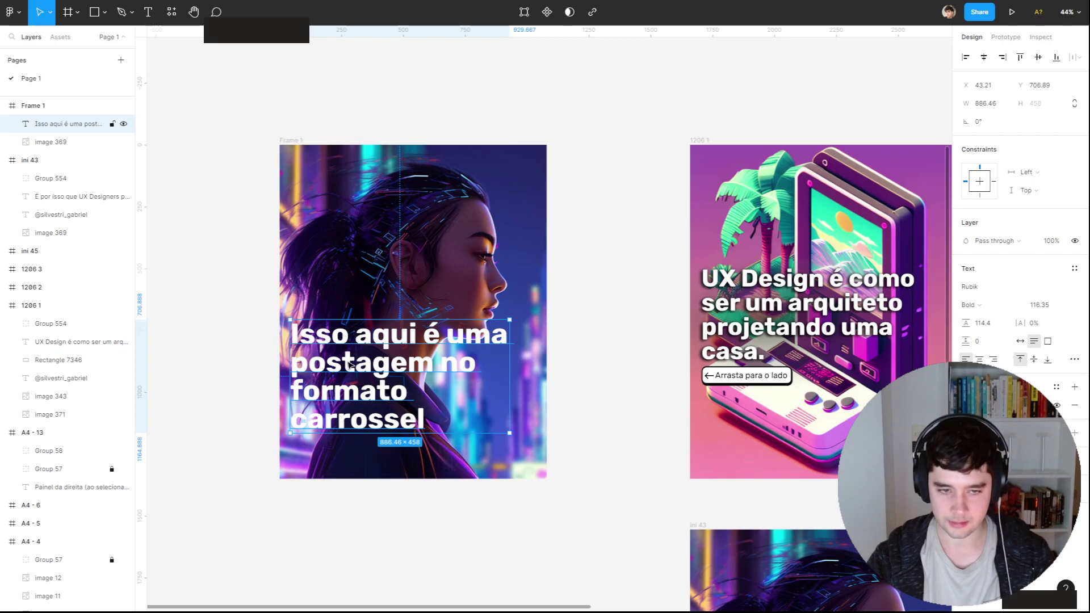
Check the headline's drop shadow settings and move the headline higher on the cover
drag(348, 366, 371, 386)
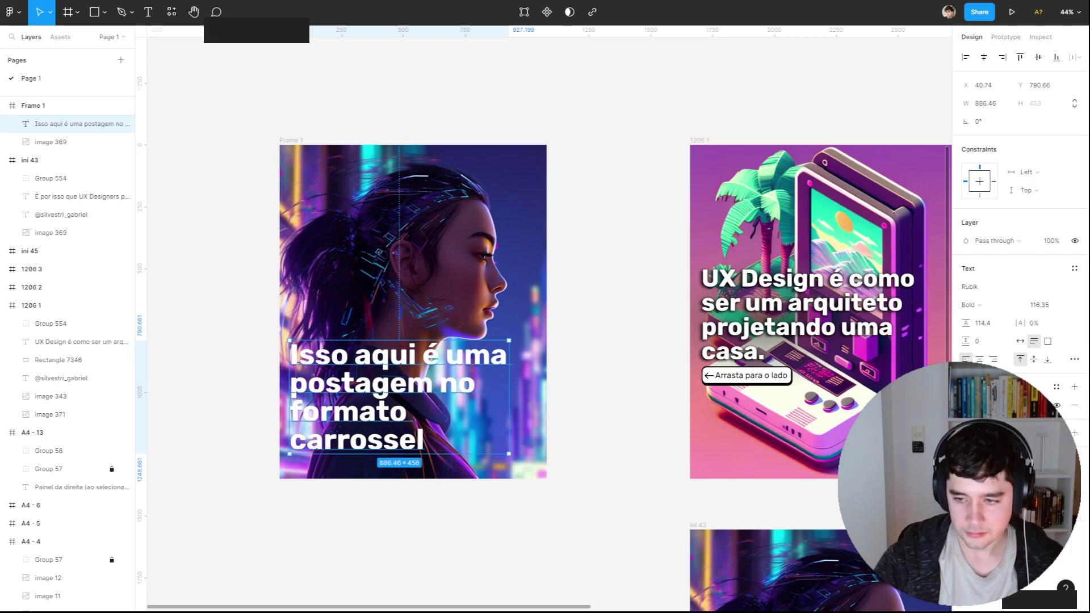
click(966, 451)
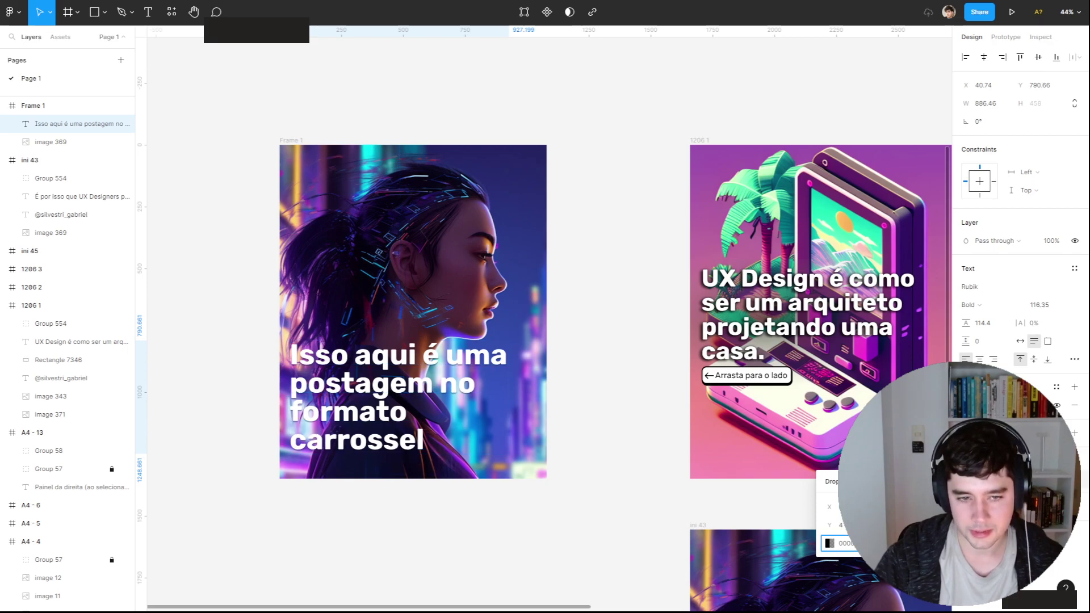
click(628, 521)
drag(393, 429, 391, 409)
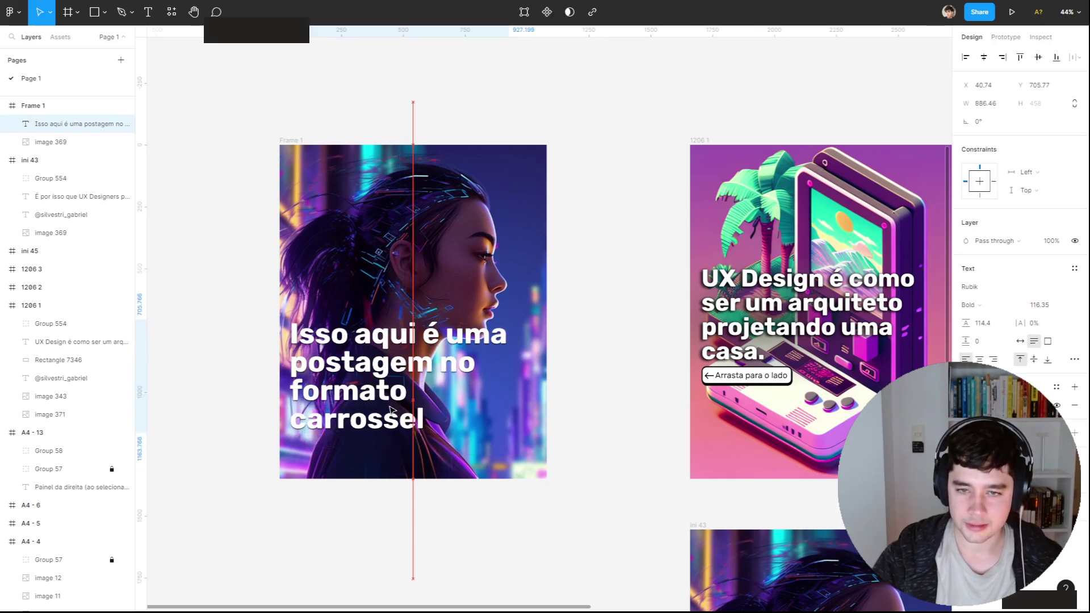
Duplicate the headline, stacking the copy on the original, then drag the copy toward the top
drag(914, 471, 503, 472)
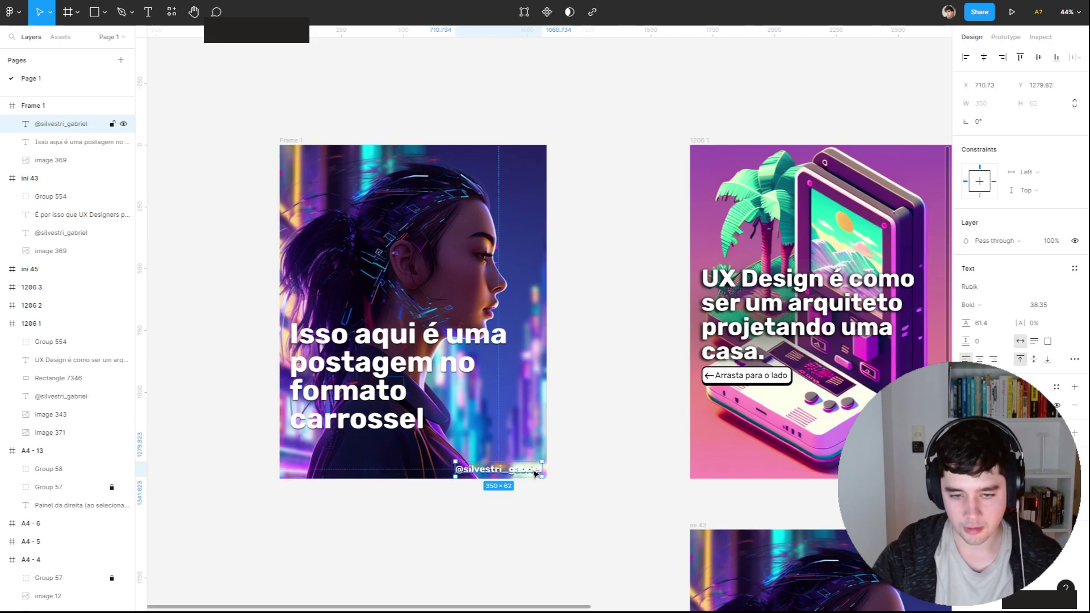
key(Delete)
click(357, 380)
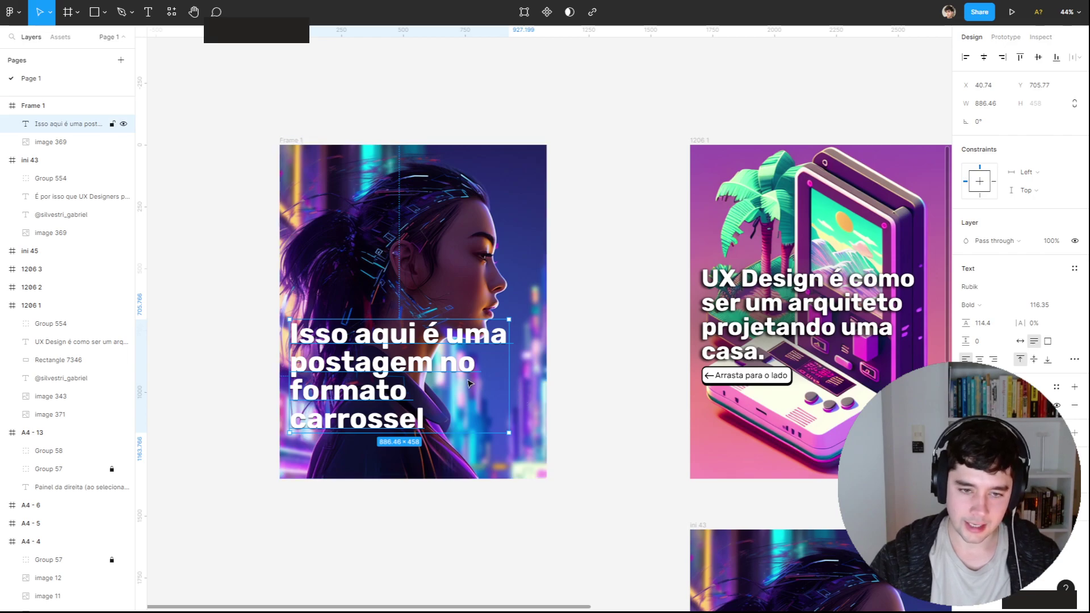
drag(392, 368, 418, 231)
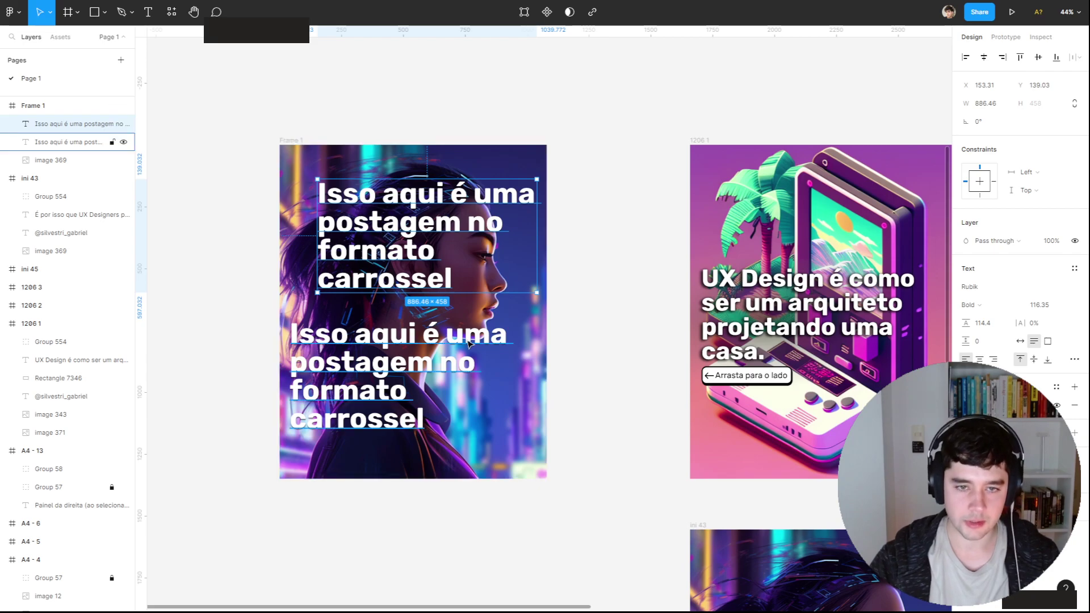
key(ctrl+z)
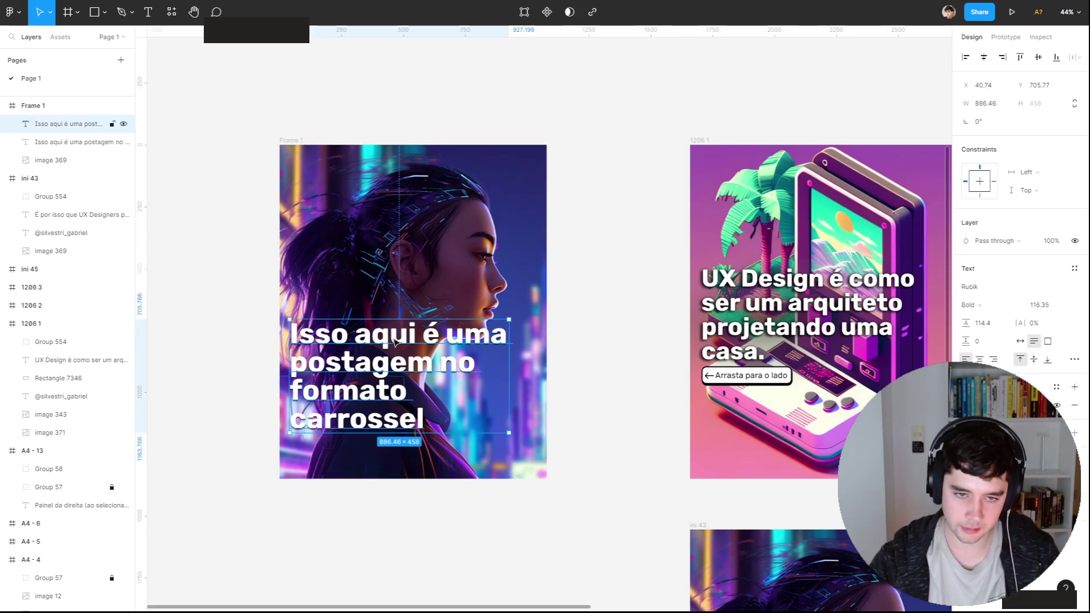
drag(395, 341, 433, 205)
key(Return)
text(@)
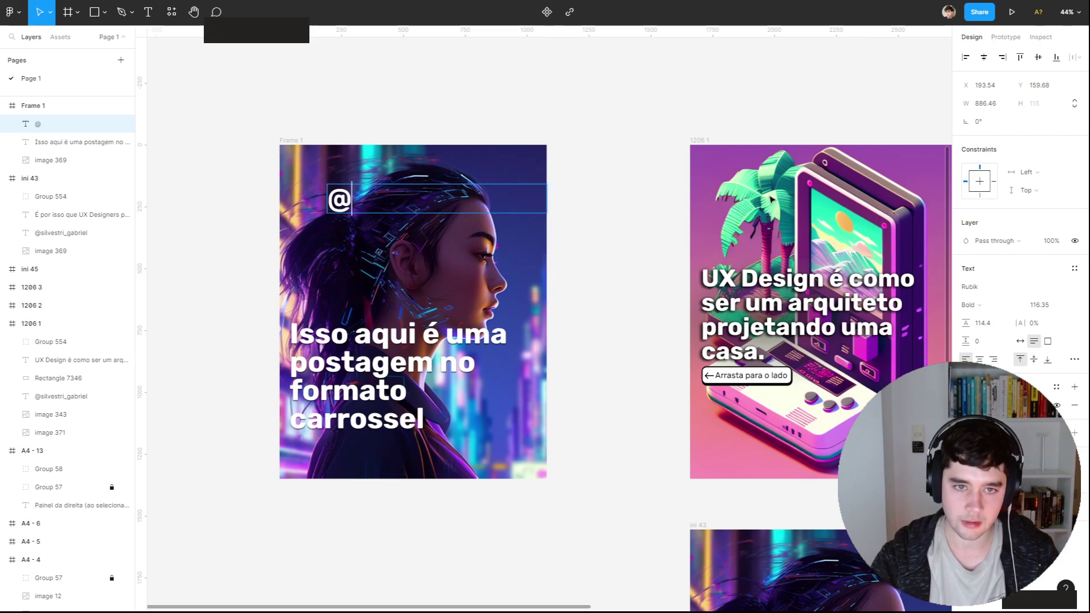
text(gram)
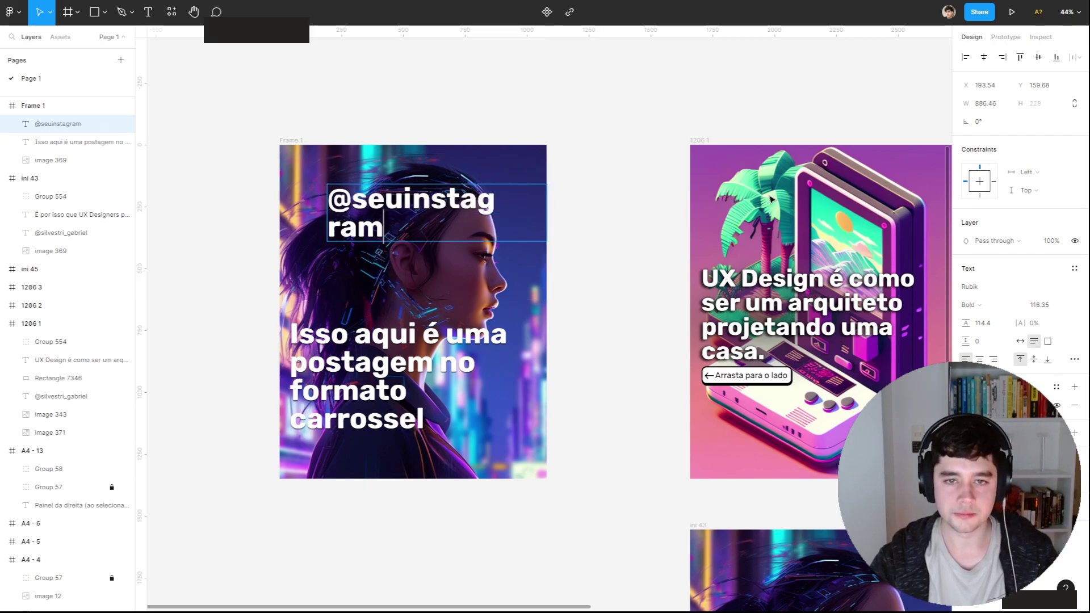
key(Escape)
drag(327, 208, 294, 208)
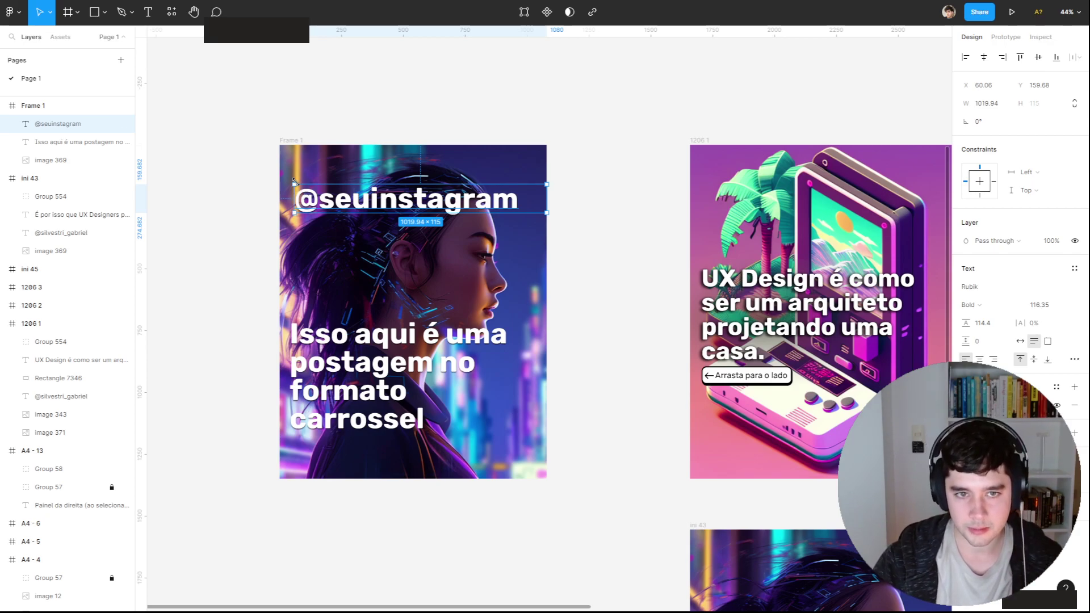
mouse_move(294, 182)
mouse_down()
mouse_move(423, 236)
mouse_move(303, 229)
mouse_move(310, 177)
mouse_up()
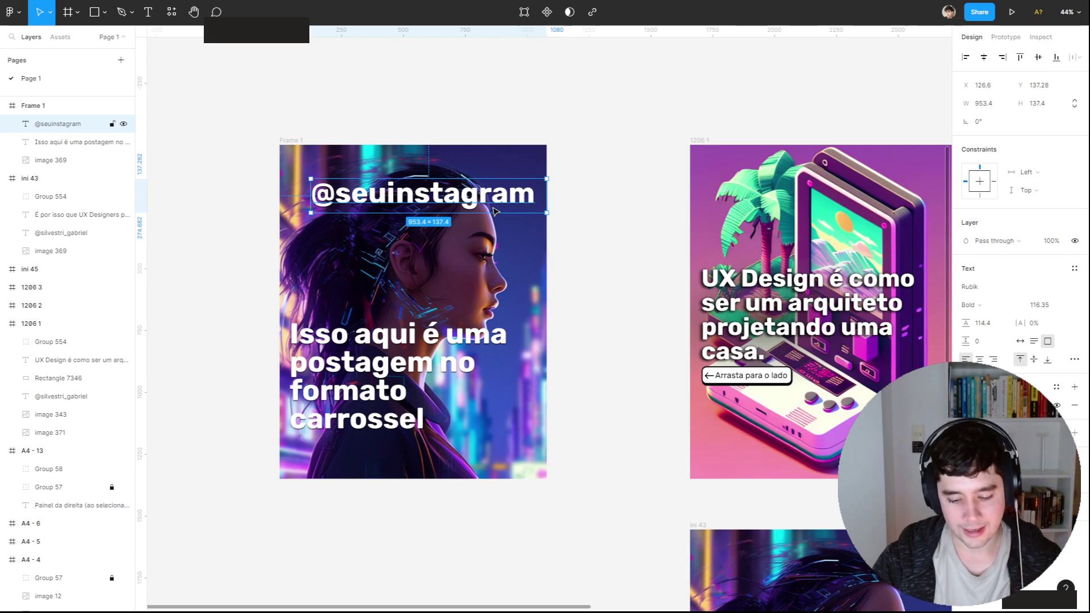
Scale the handle down to about a third, place it bottom-left, and raise the headline slightly
key(k)
click(51, 12)
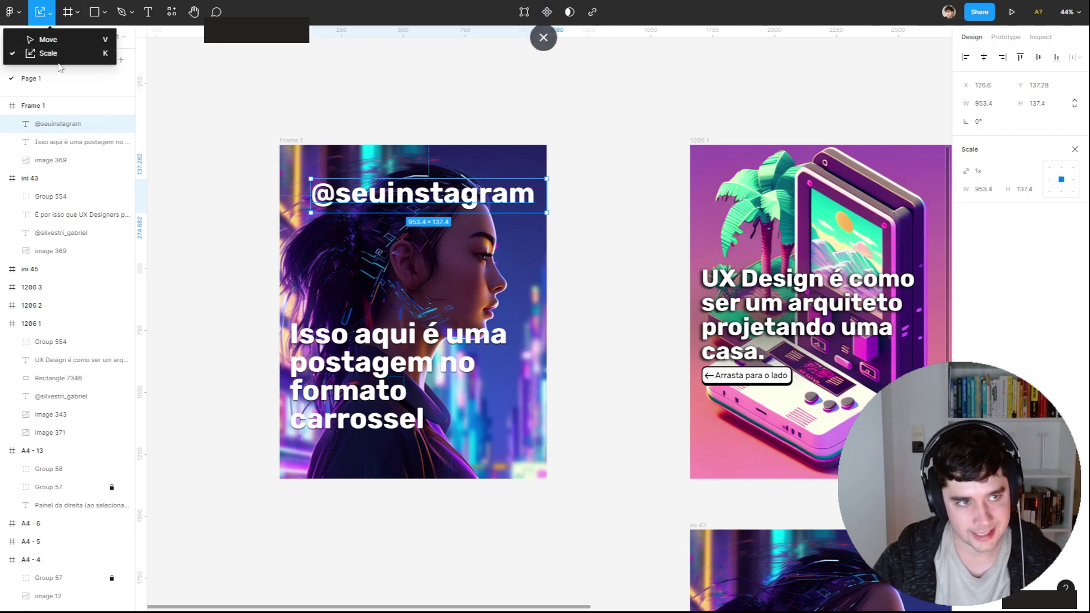
click(34, 56)
drag(307, 176, 467, 216)
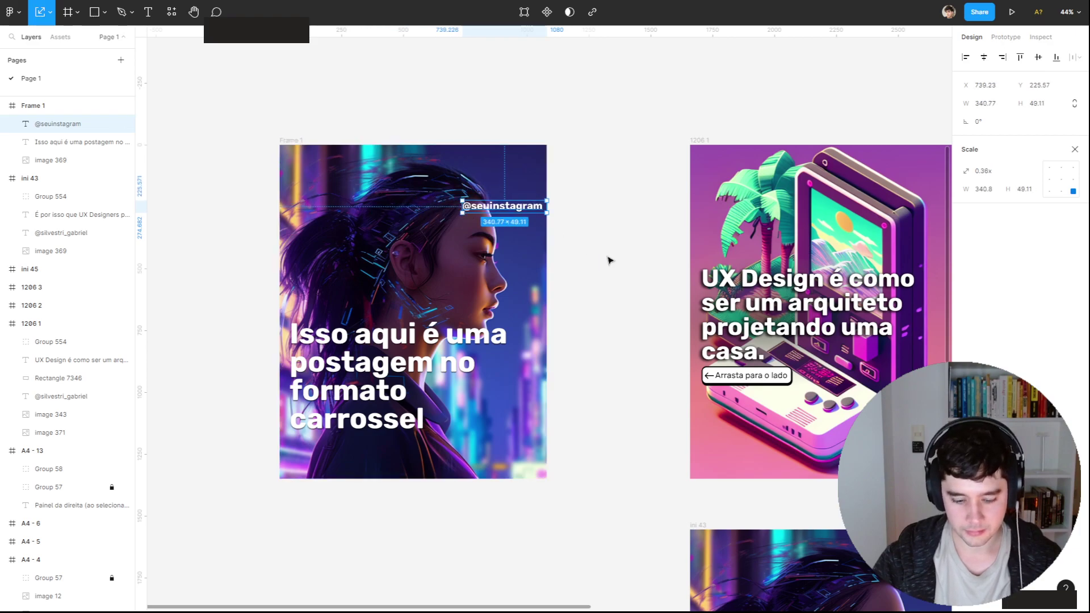
mouse_move(511, 210)
mouse_down()
mouse_move(506, 467)
mouse_move(343, 468)
mouse_up()
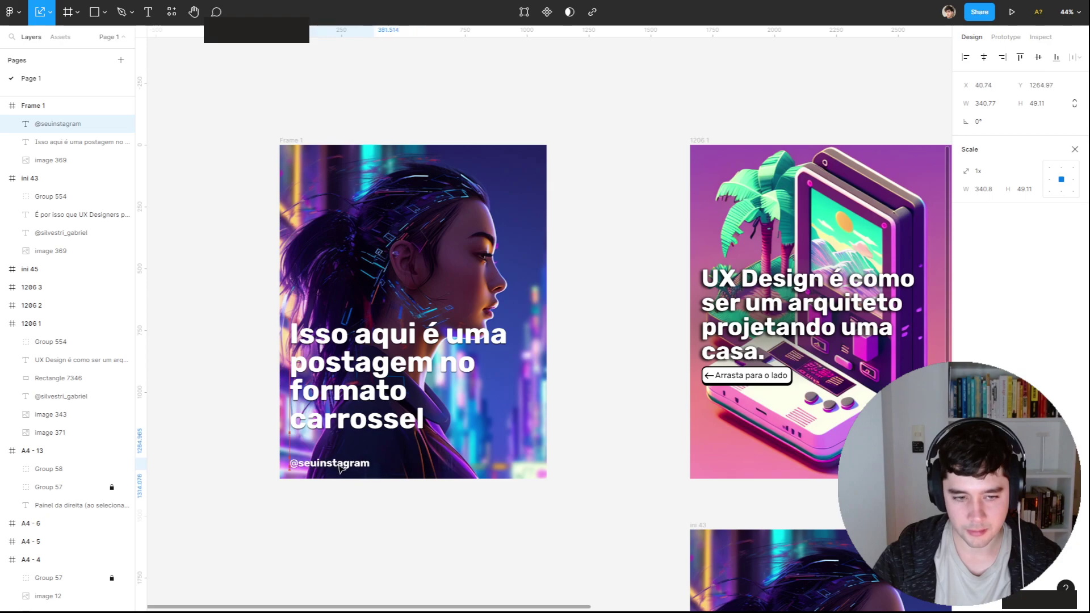
drag(352, 397, 352, 380)
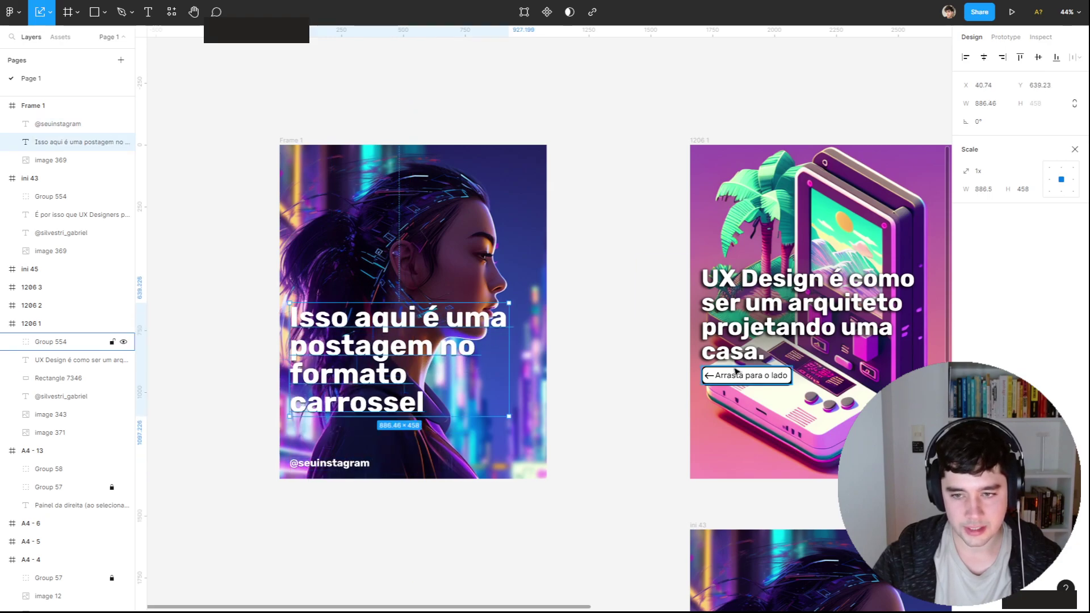
Draw a grey rectangle inside the cover above the headline
click(554, 510)
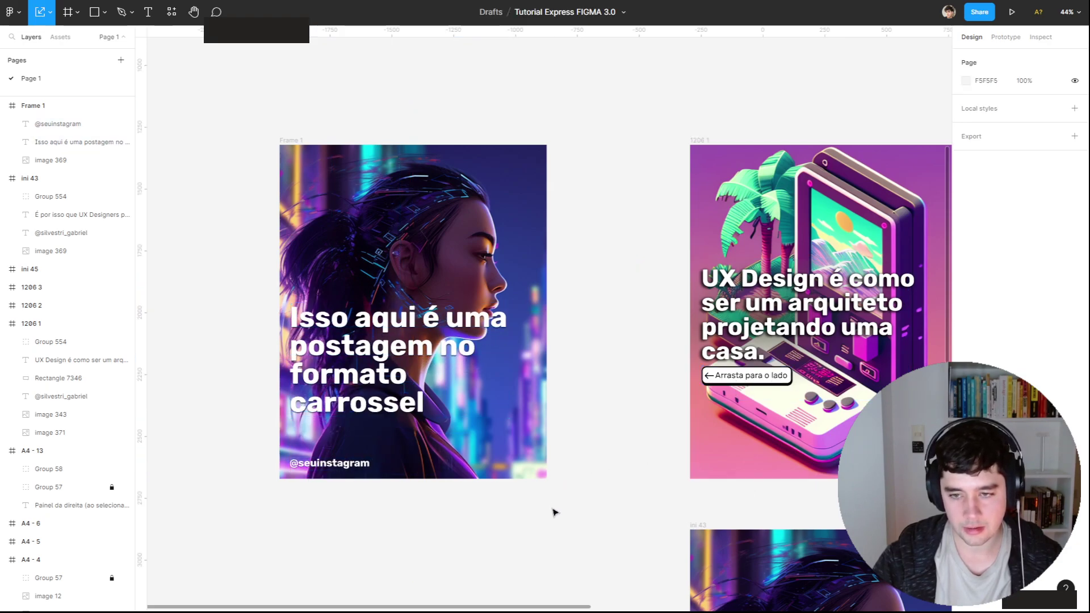
key(r)
drag(315, 245, 399, 264)
key(Escape)
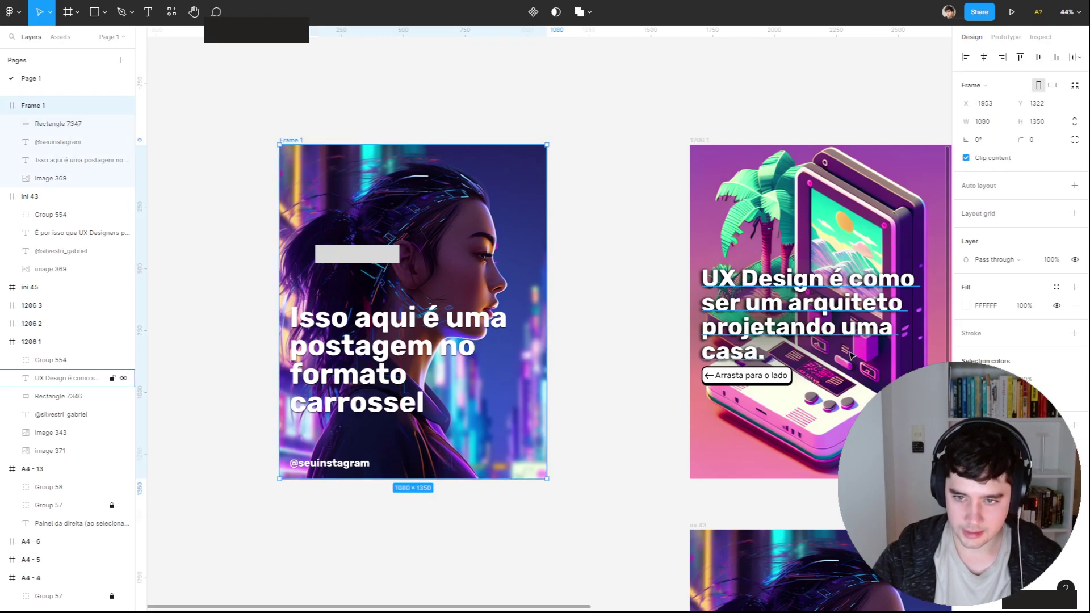
Add the label 'Arrasta para o lado' and scale it down to about three quarters
key(t)
click(384, 214)
text(A)
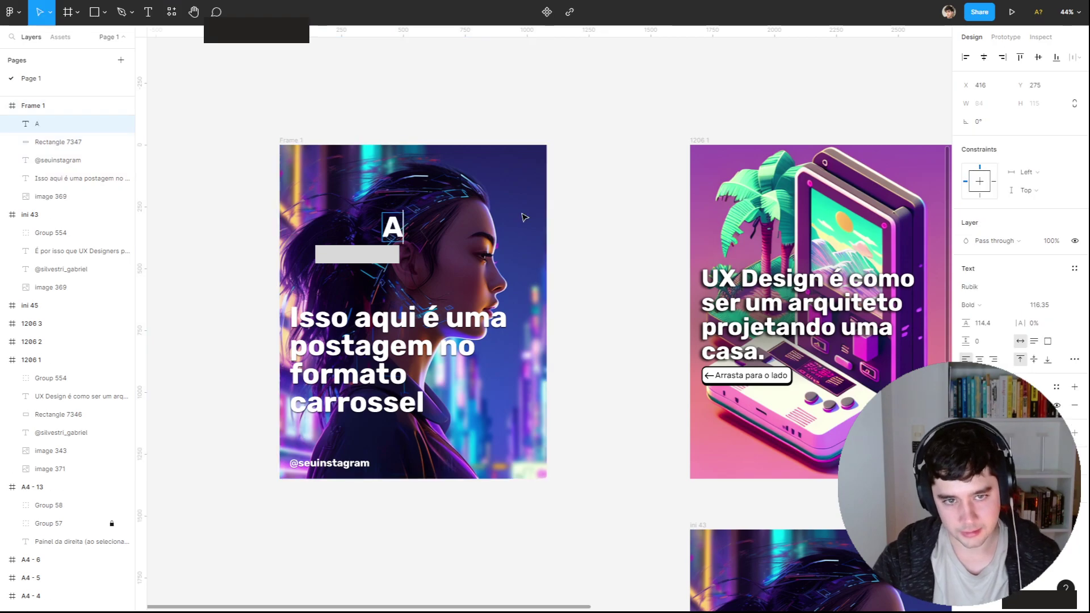
text(rrasta para o)
text(lado)
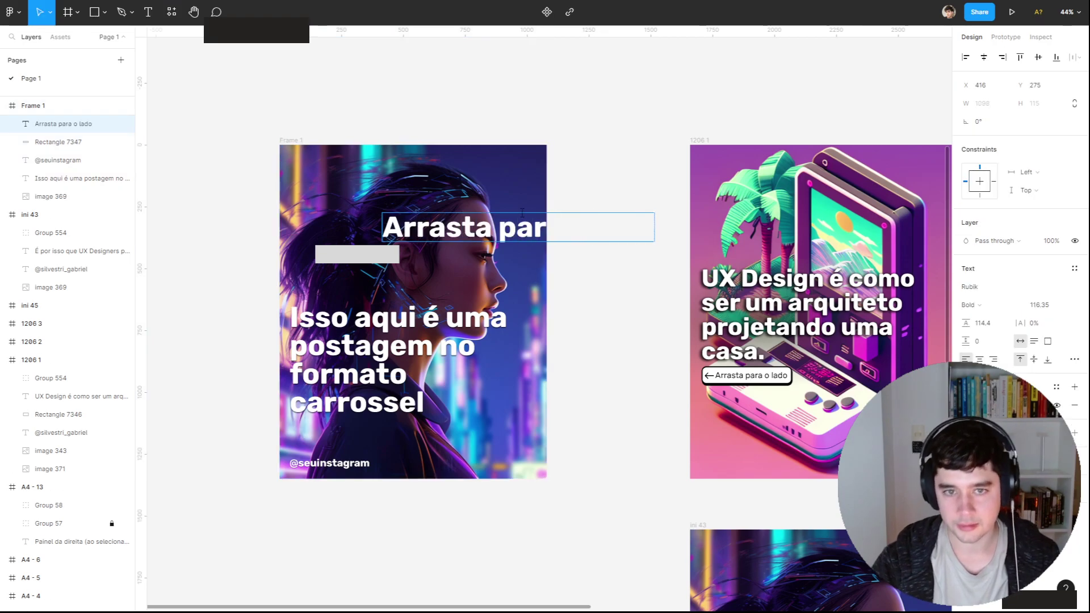
key(Escape)
key(k)
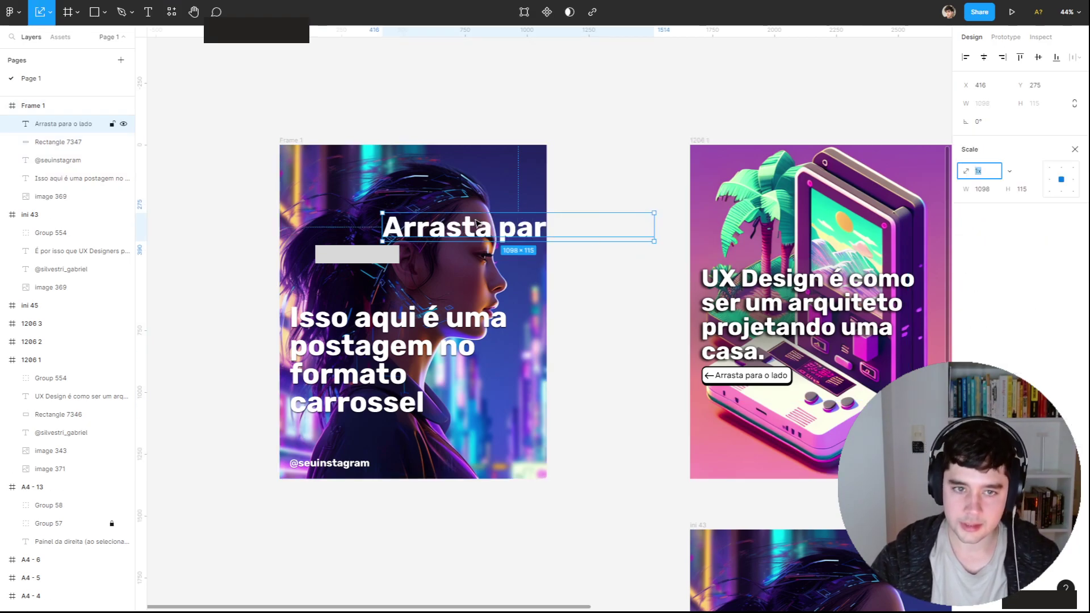
mouse_move(653, 213)
mouse_down()
mouse_move(373, 257)
mouse_move(436, 253)
mouse_up()
Make the rectangle behind the label white (FFFFFF) with rounded corners
key(v)
click(386, 260)
click(375, 255)
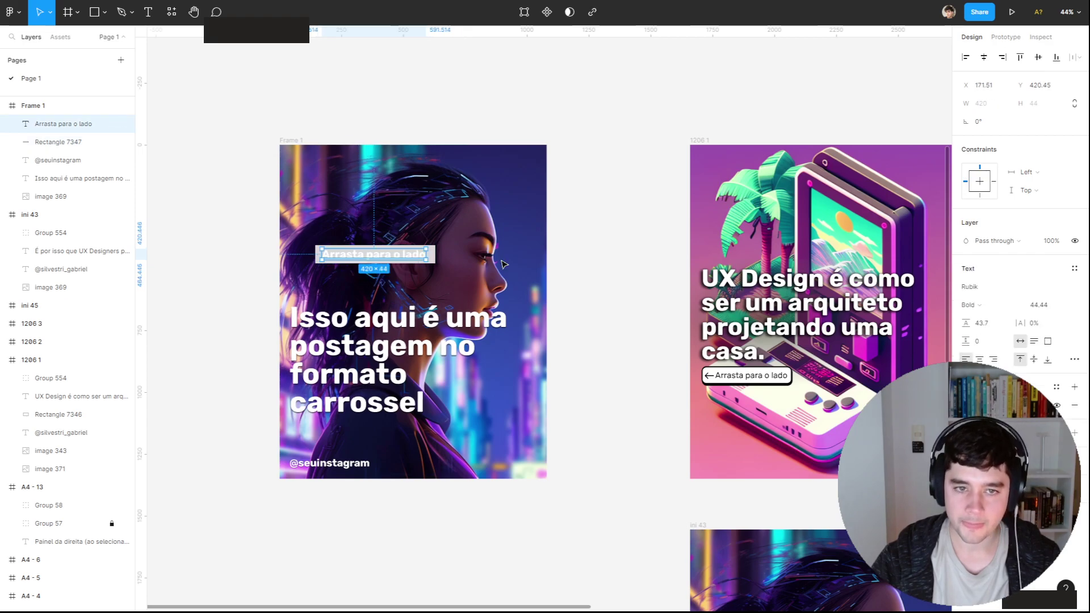
key(Escape)
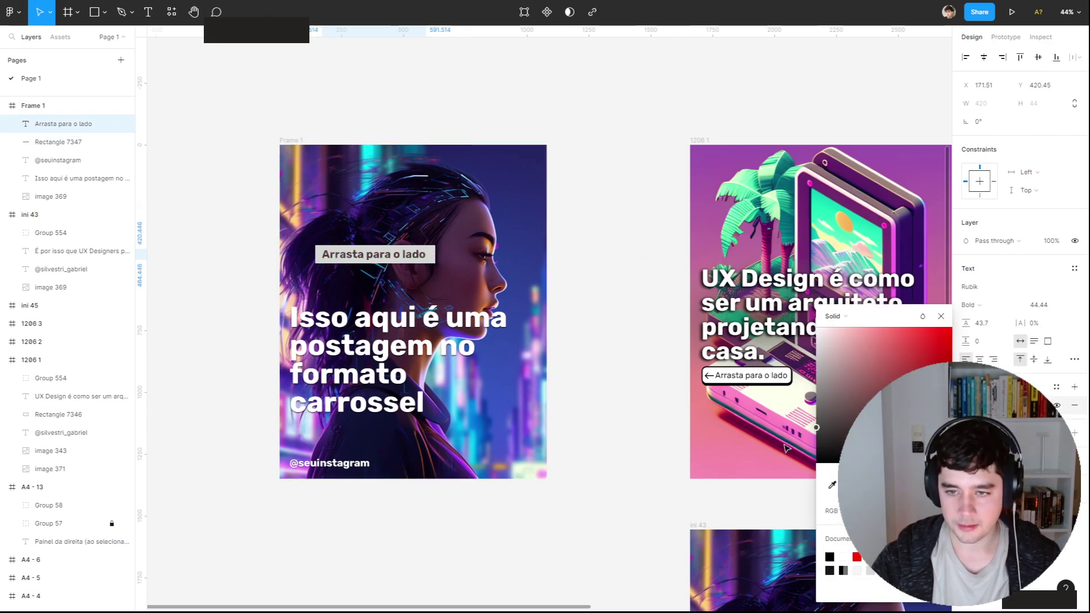
click(435, 260)
click(966, 287)
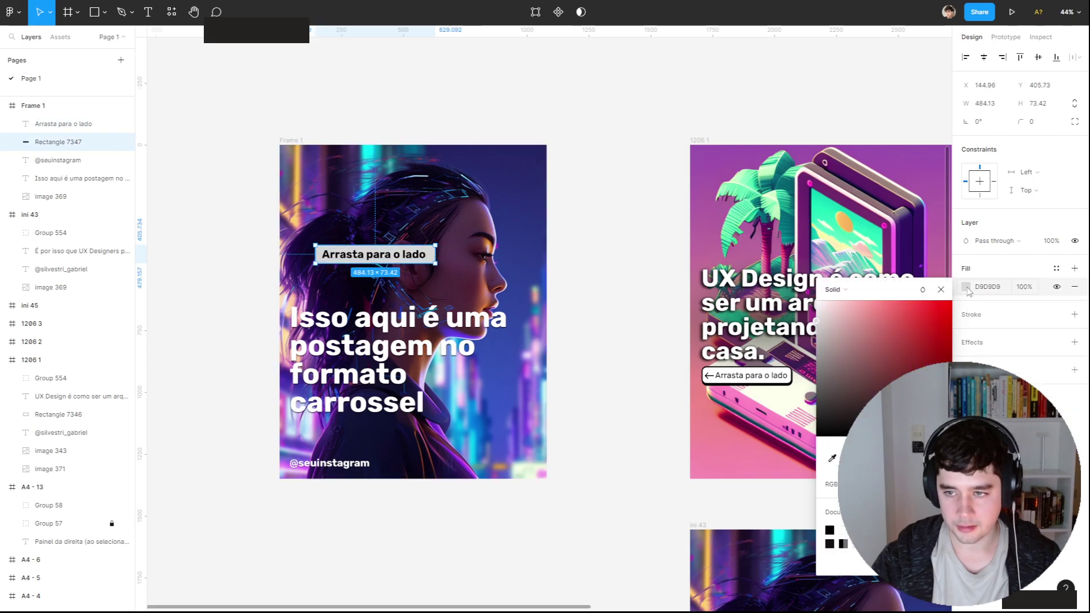
click(819, 302)
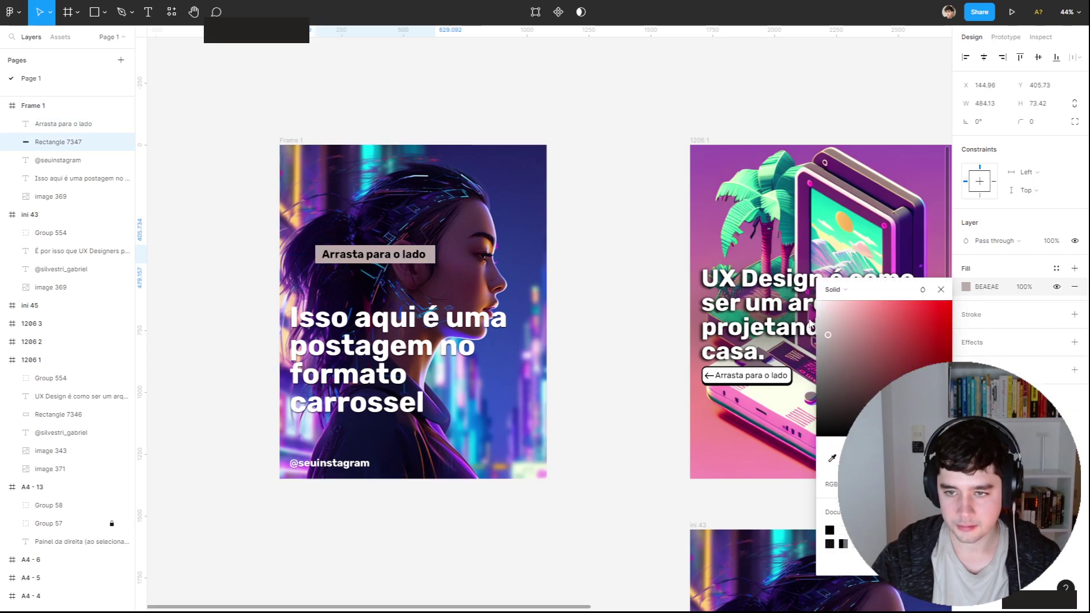
click(1048, 123)
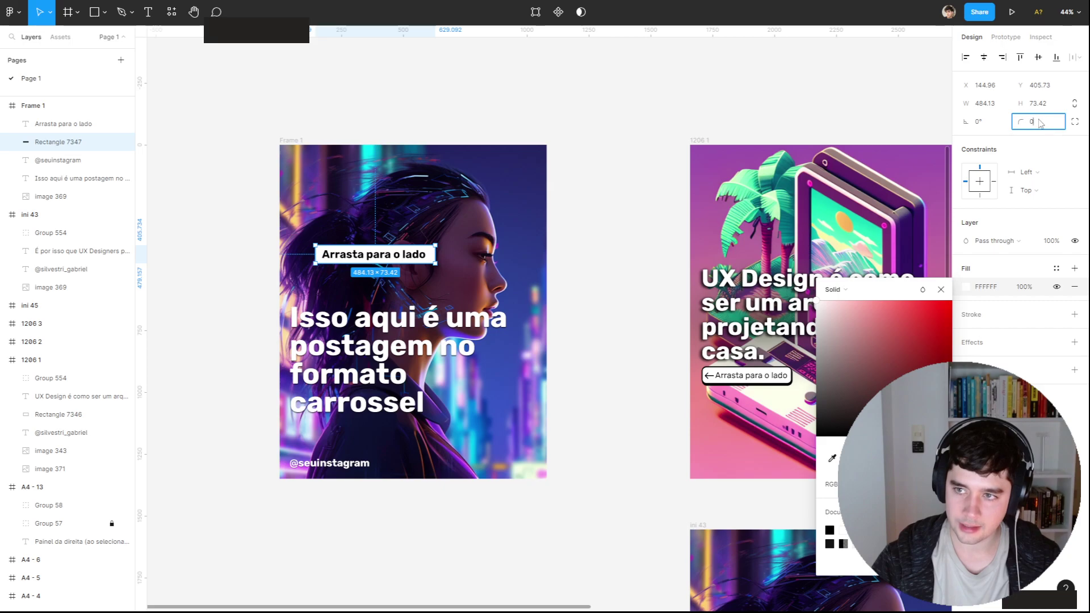
key(F11)
text(16)
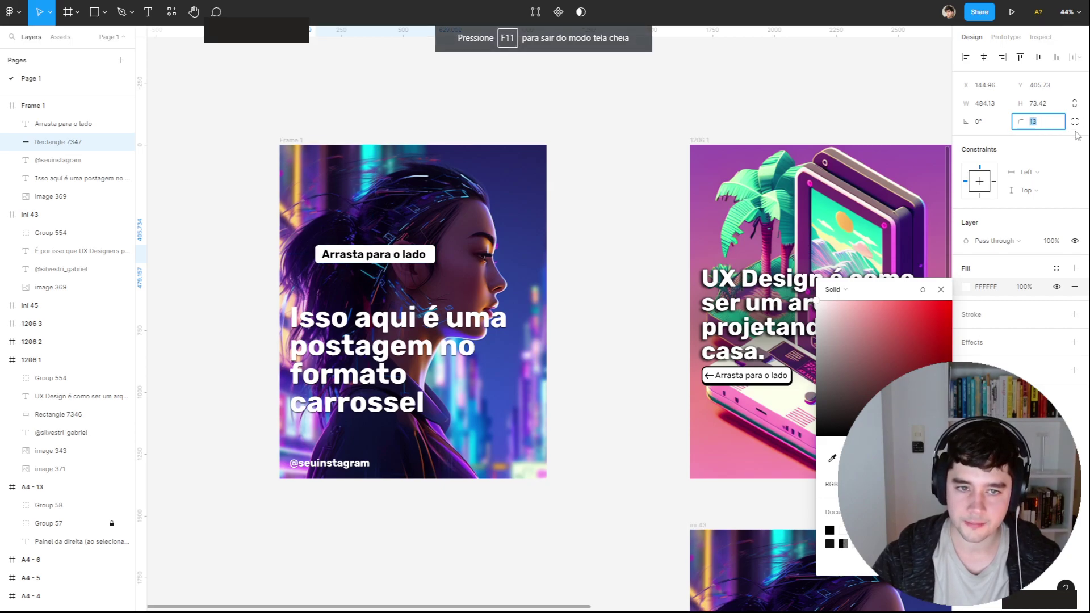
click(577, 282)
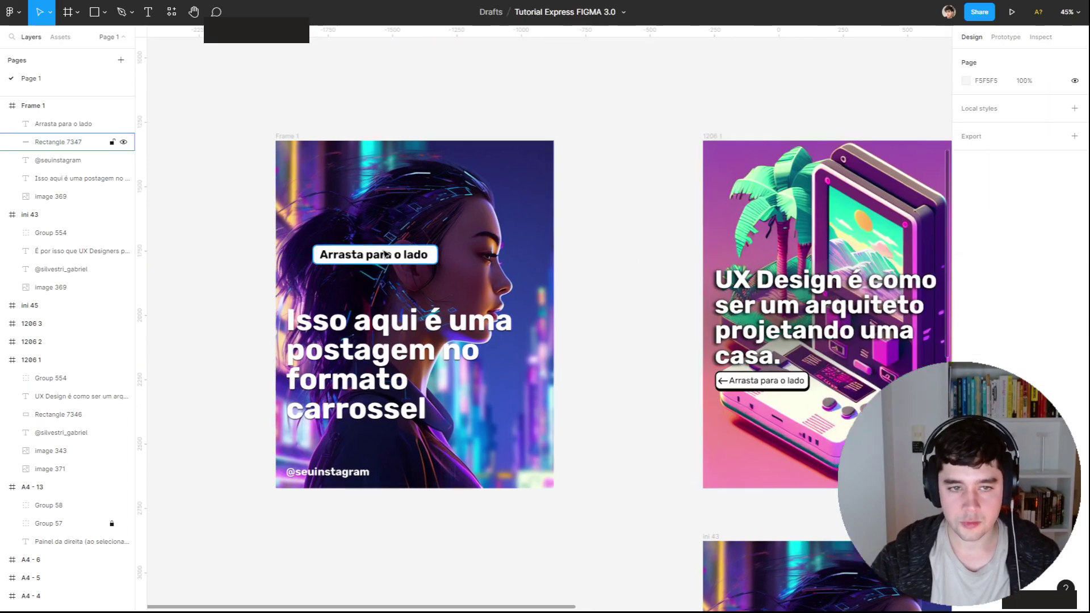
scroll(385, 254, up, 5)
scroll(385, 253, up, 5)
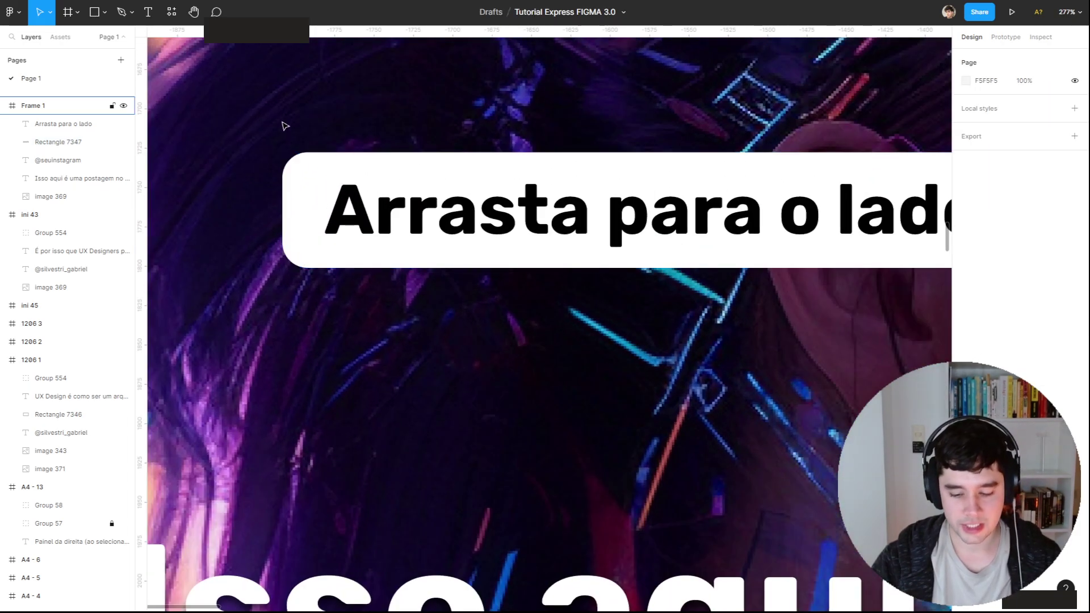
Draw a left-pointing arrow above the 'Arrasta para o lado' label with the Arrow tool
key(k)
key(shift+l)
drag(395, 106, 276, 107)
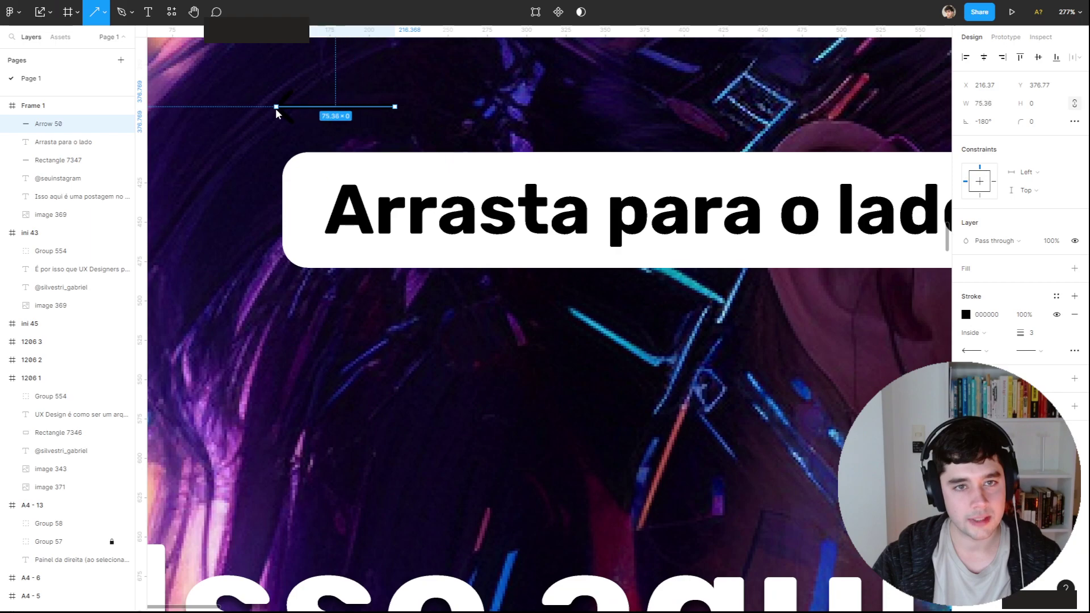
click(132, 12)
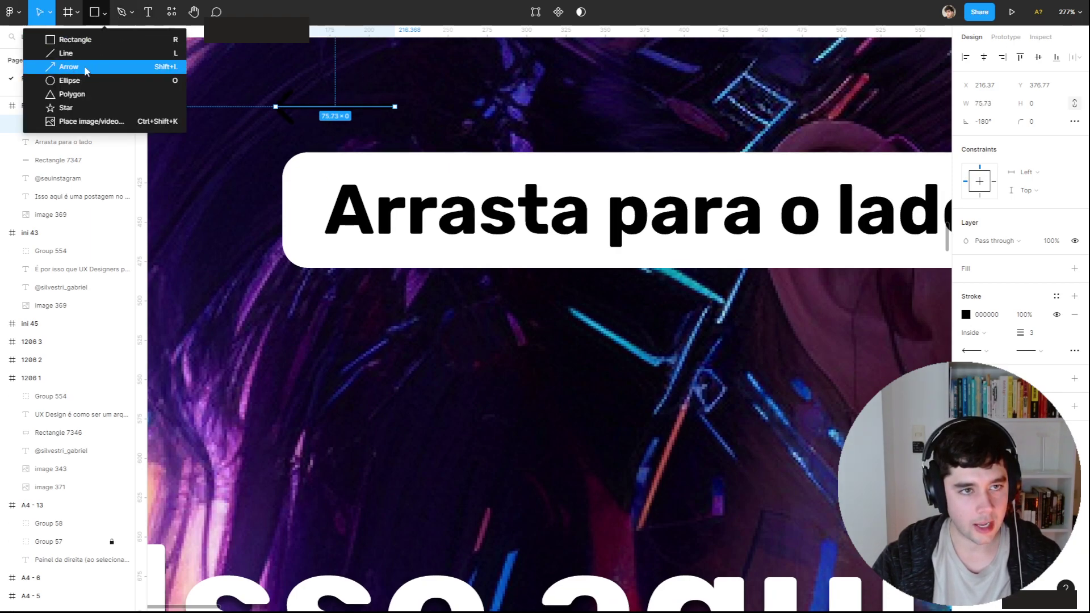
click(353, 106)
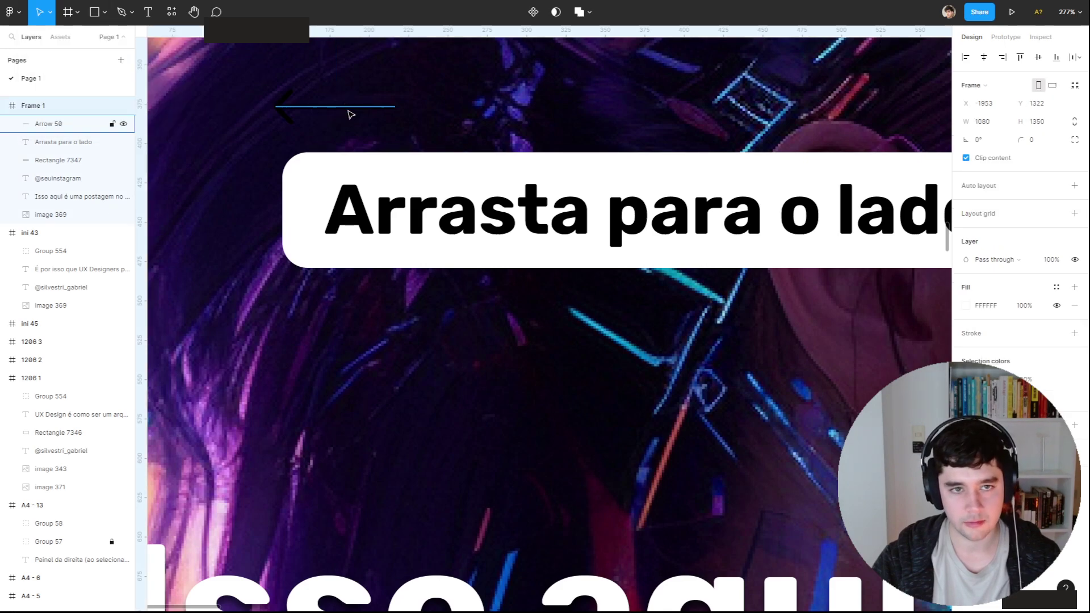
scroll(365, 195, up, 3)
Widen the white banner leftward, then place the shortened arrow just before the label text
click(344, 245)
drag(298, 300, 213, 301)
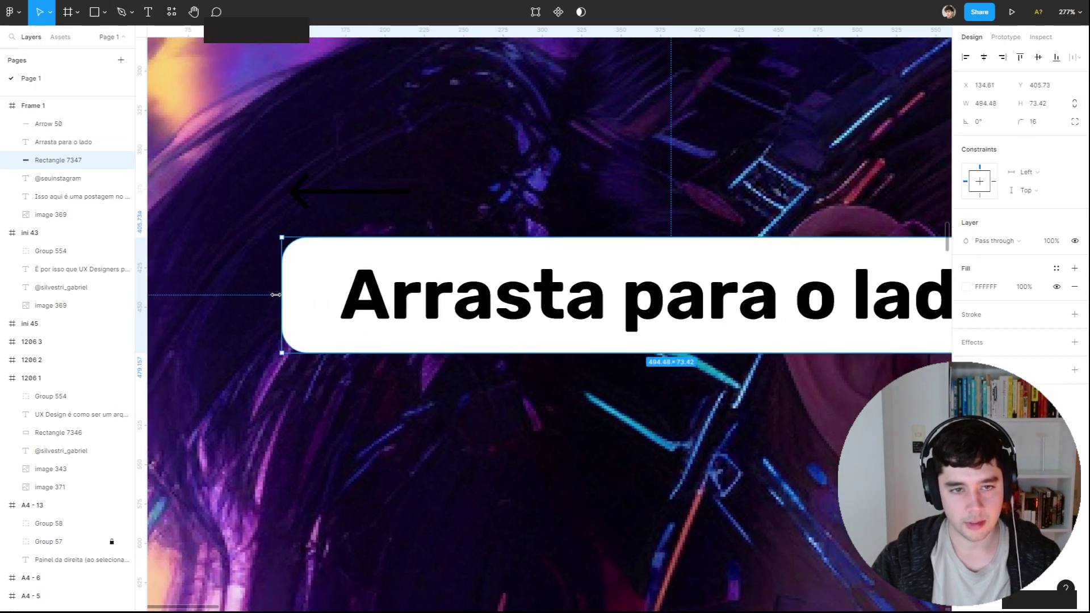
click(338, 196)
drag(337, 196, 282, 300)
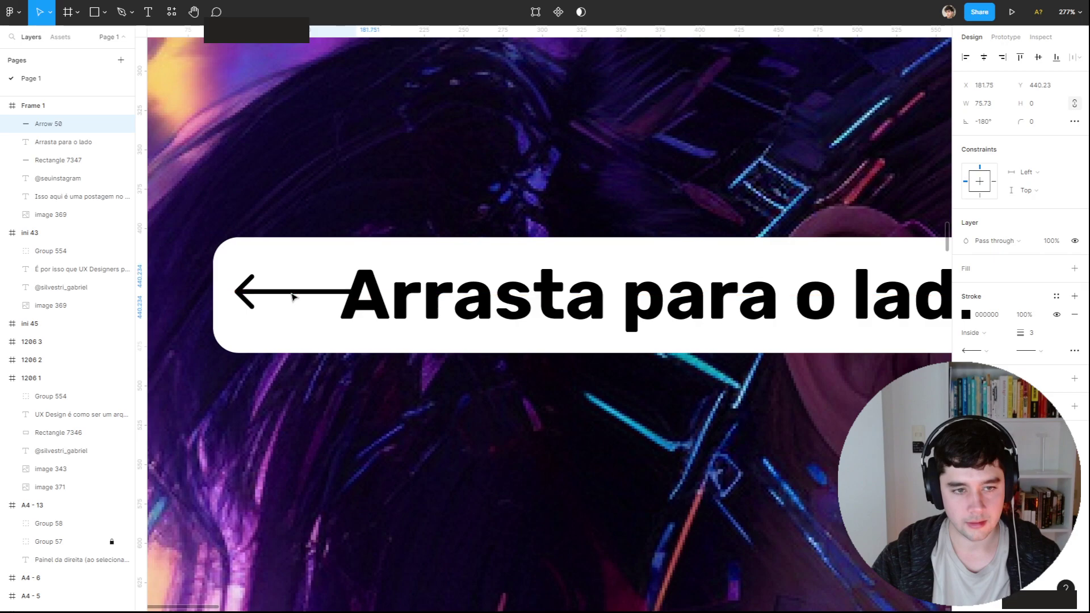
drag(359, 295, 307, 295)
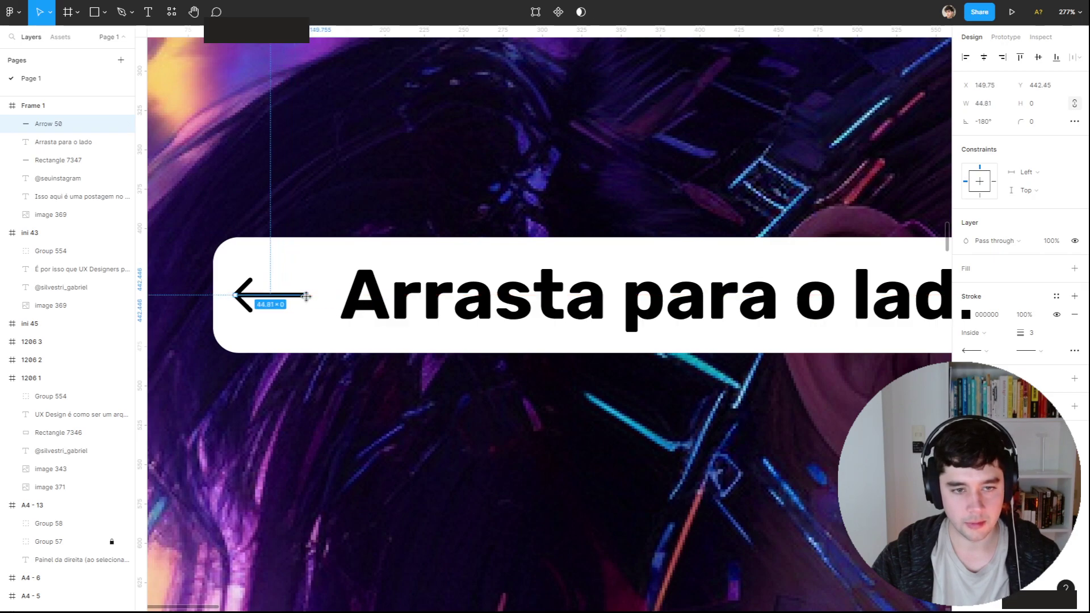
click(456, 305)
drag(454, 305, 443, 305)
Add a drop shadow to the white banner rectangle
click(279, 346)
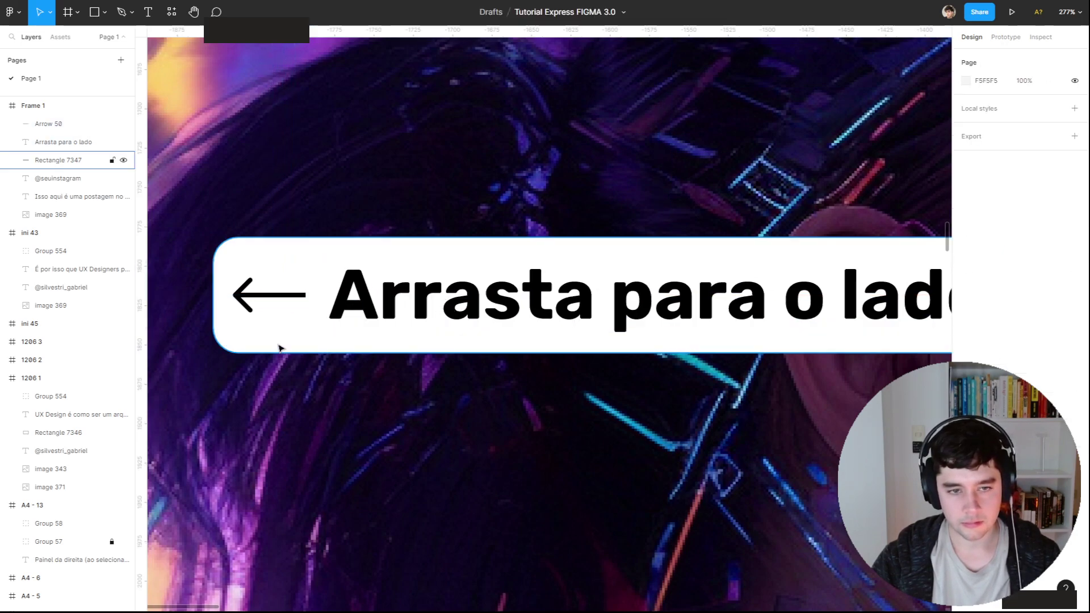
click(1075, 343)
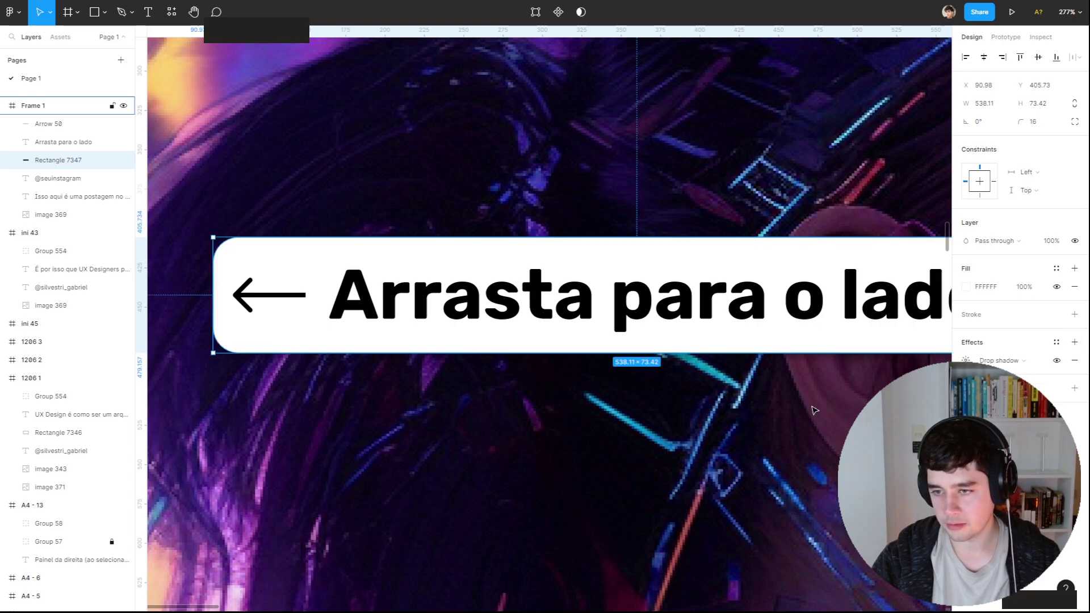
scroll(818, 406, down, 5)
scroll(458, 260, right, 5)
Narrow the white banner slightly from its right edge, keeping the label in place
scroll(761, 294, down, 3)
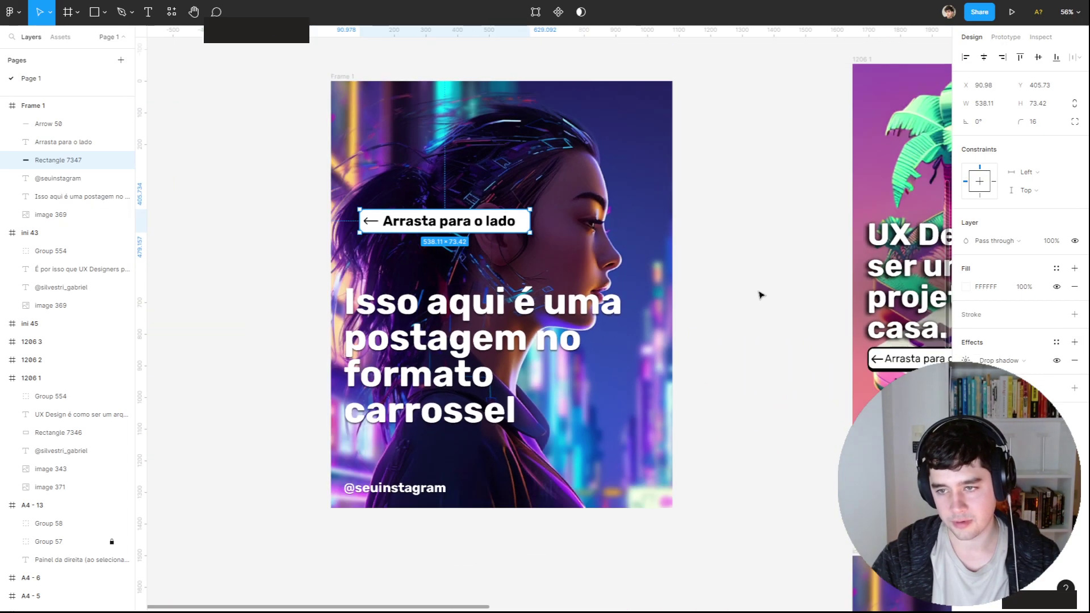
click(614, 297)
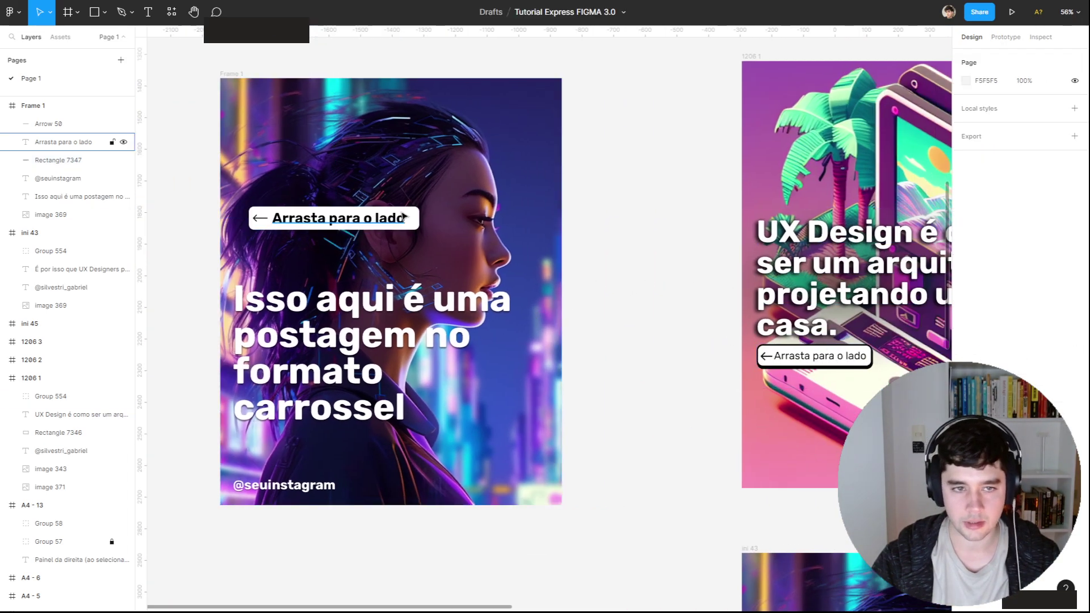
click(419, 216)
drag(420, 217, 410, 216)
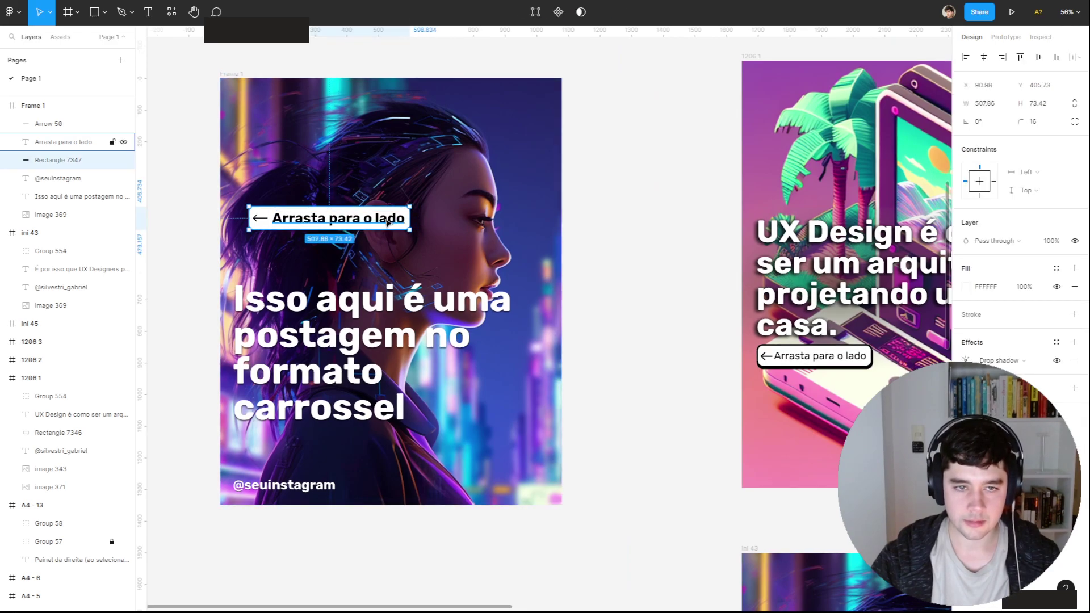
scroll(628, 222, left, 3)
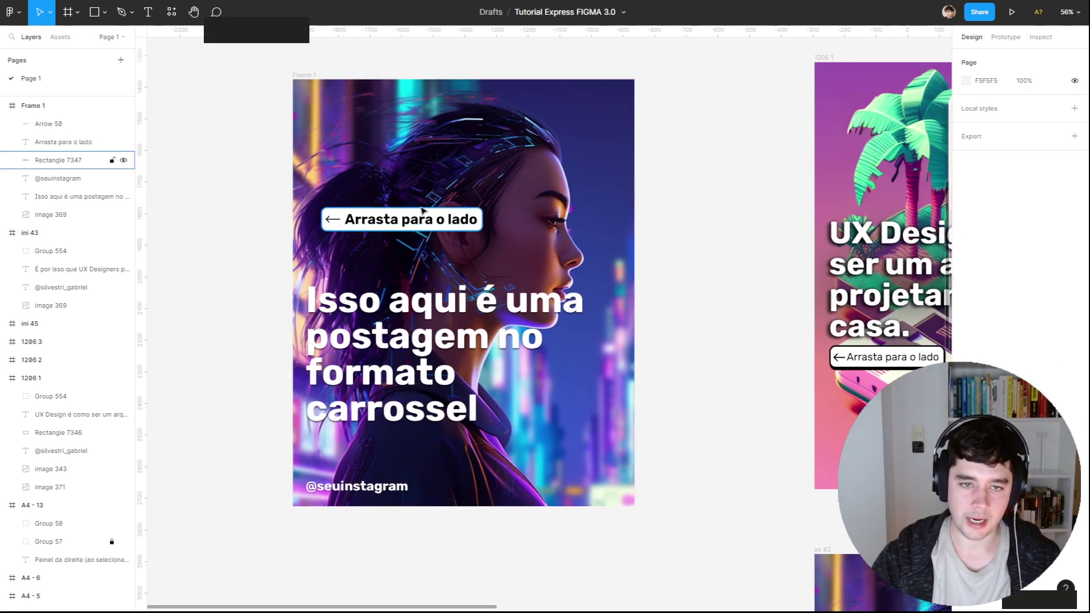
drag(423, 223, 477, 183)
key(Escape)
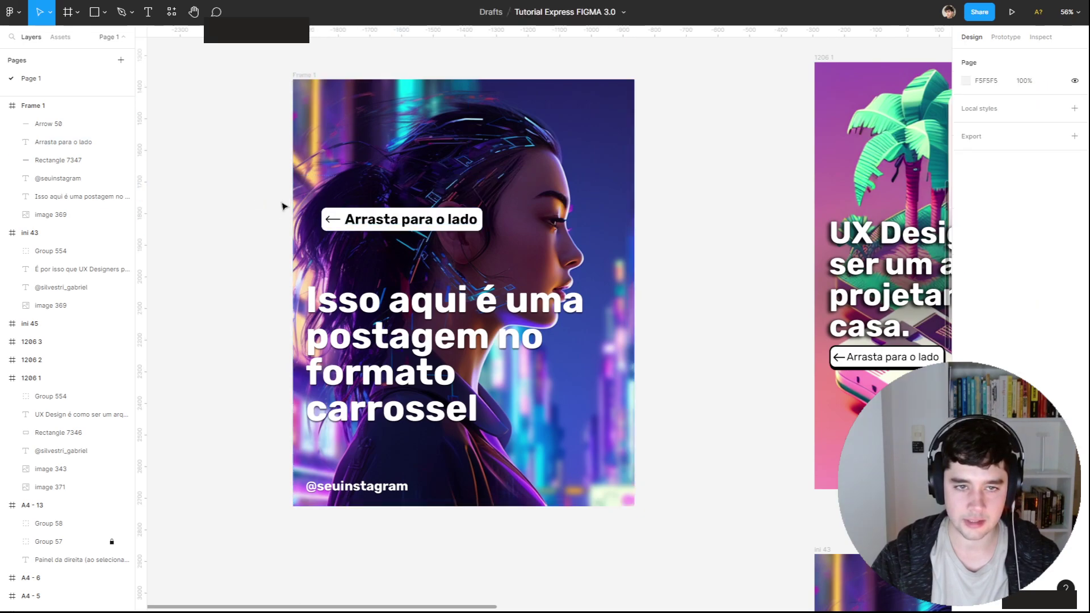
Reposition Frame 1 beside slide 1206 1 and select the image 369 layer
drag(486, 174, 568, 196)
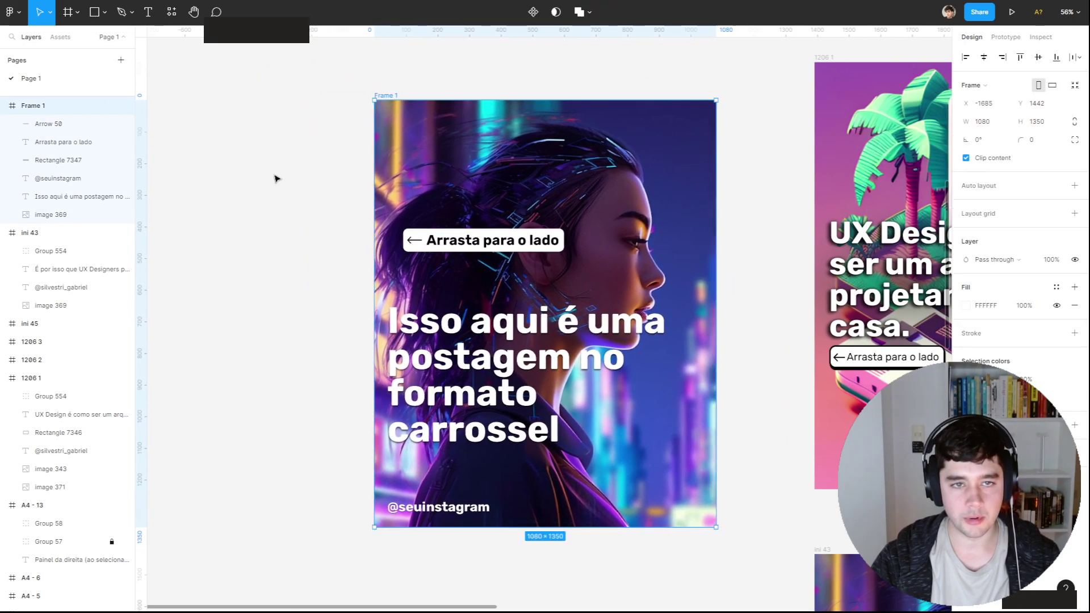
click(275, 177)
drag(536, 181, 489, 166)
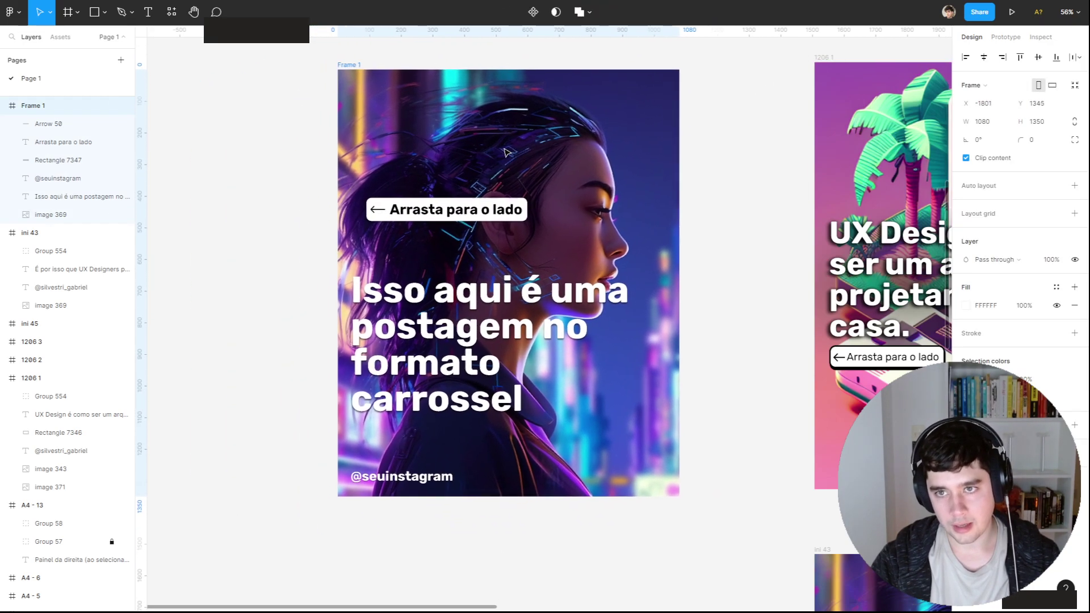
drag(487, 166, 507, 139)
click(696, 214)
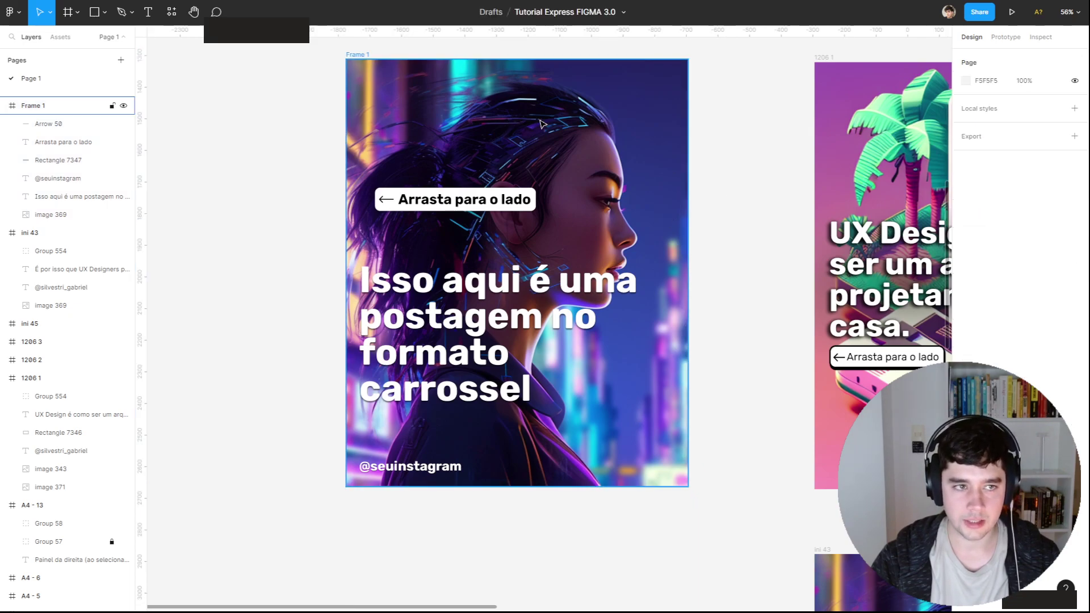
click(540, 123)
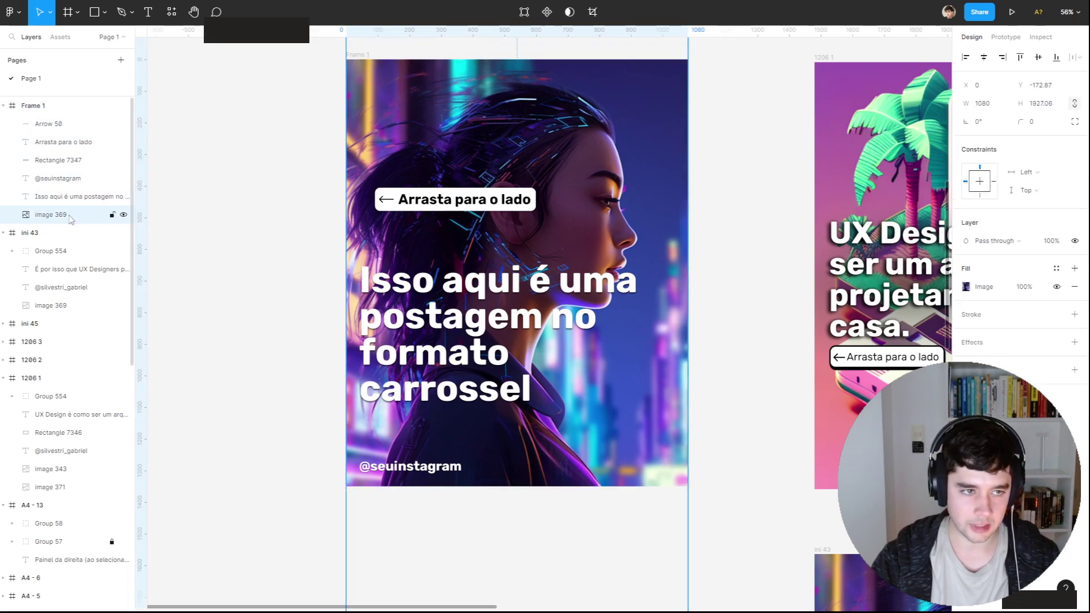
Lock the image 369 layer, then group arrow, label and banner with Ctrl+G
click(112, 215)
drag(375, 182, 578, 237)
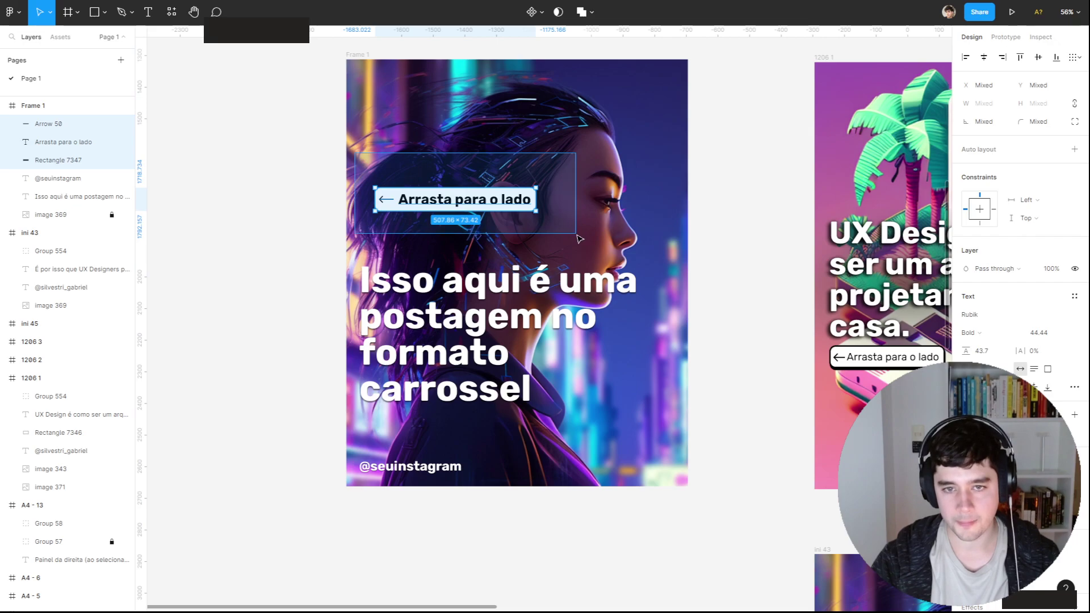
drag(577, 237, 581, 239)
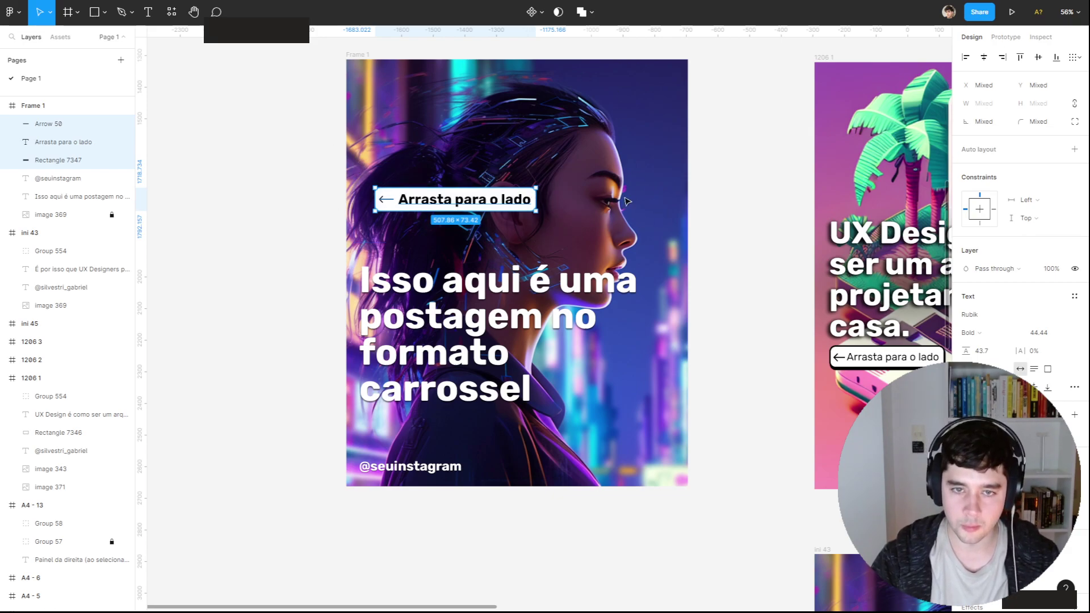
key(ctrl+g)
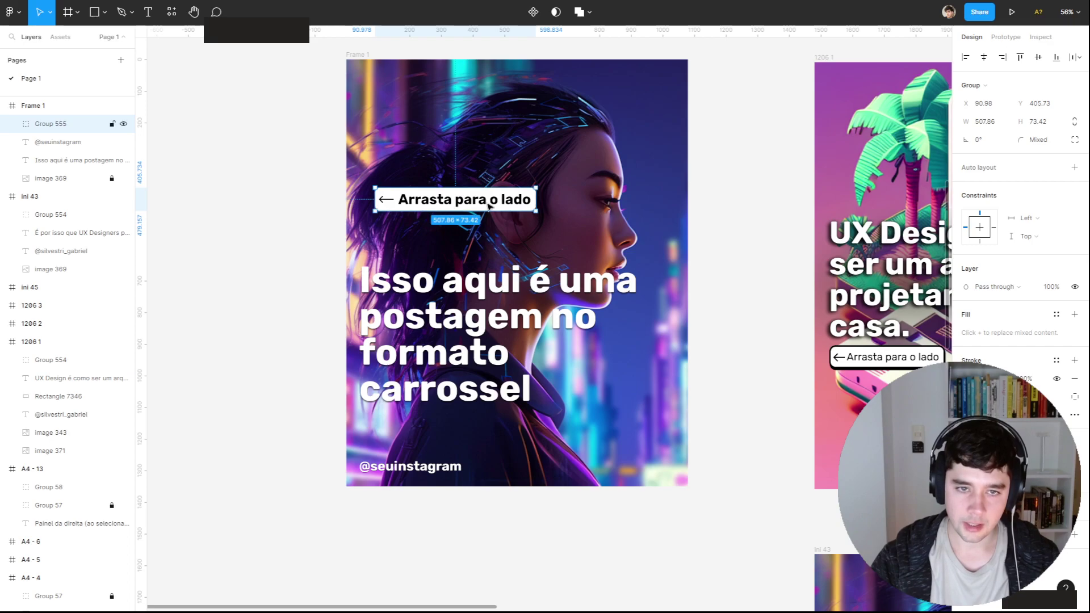
Move the swipe-label group below the headline and shift both up together
drag(465, 226, 448, 429)
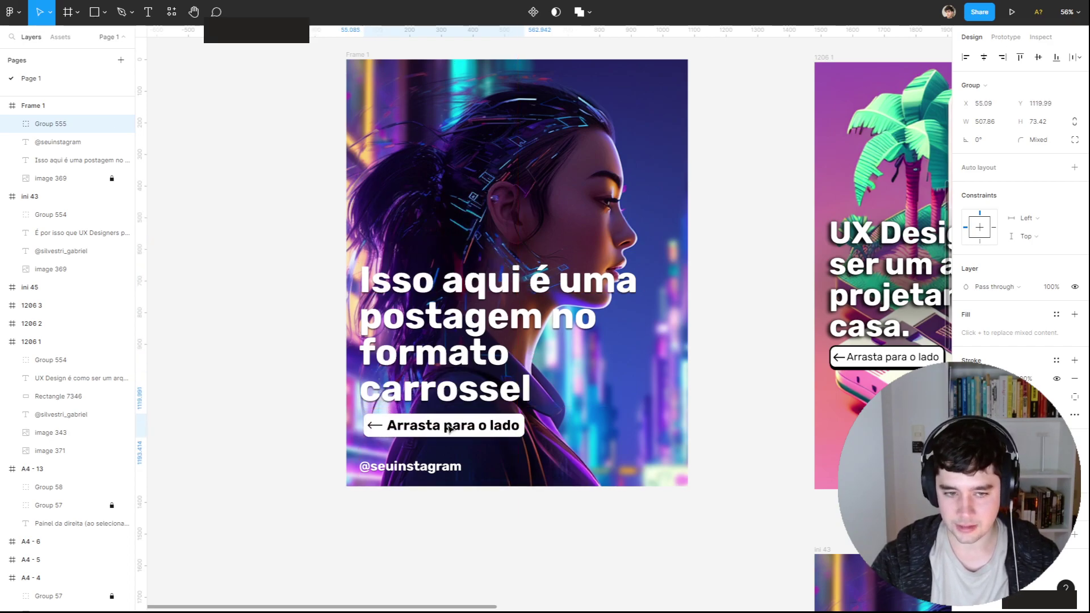
shift+click(446, 362)
drag(446, 363, 444, 343)
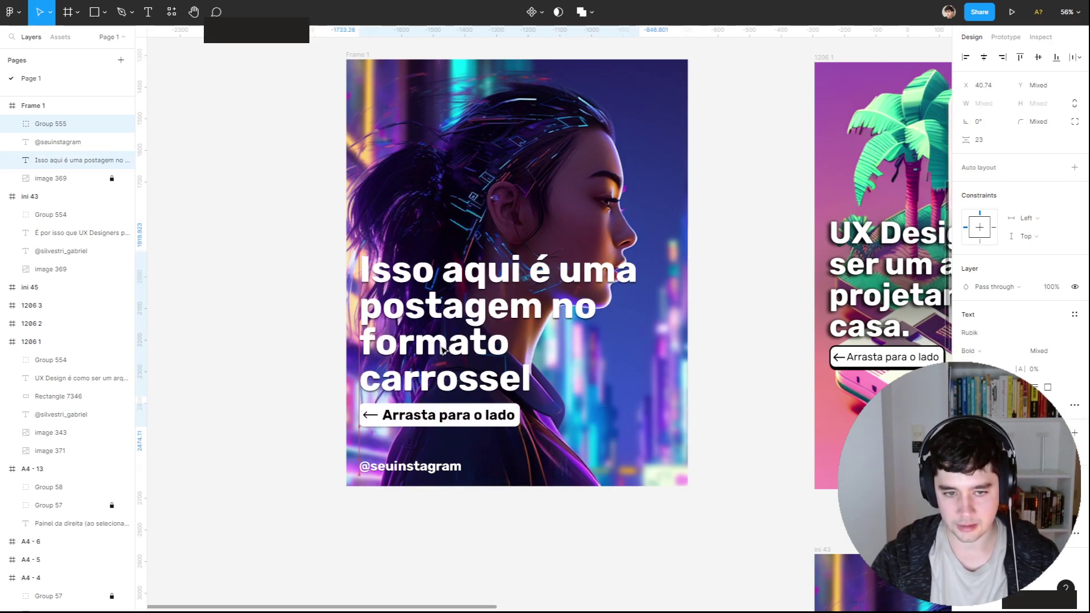
Move the cover frame below slide 1206 2, clearing empty canvas beside it
click(747, 341)
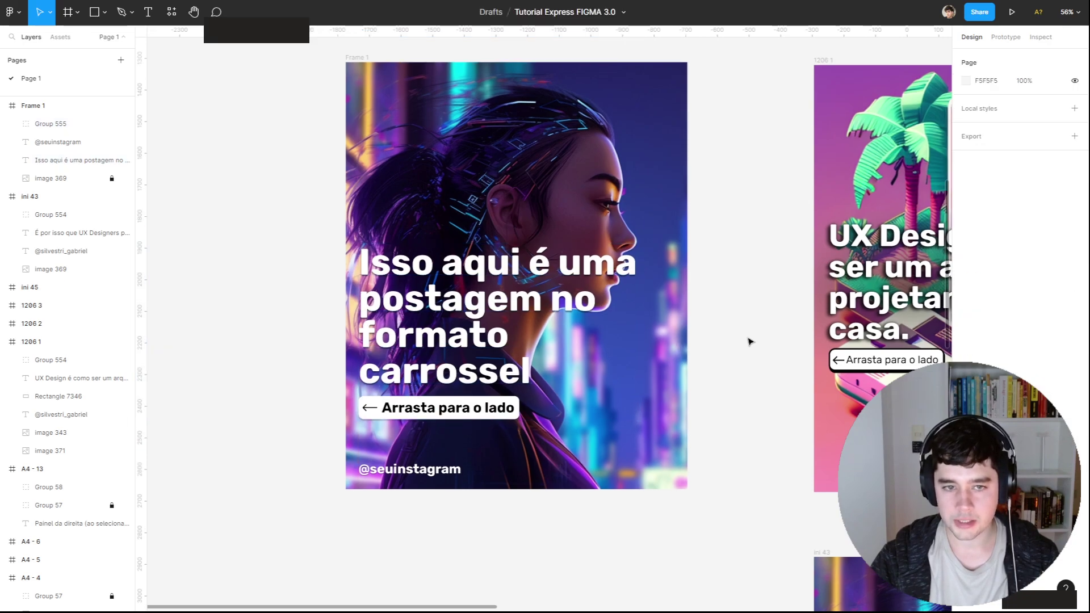
scroll(657, 307, down, 3)
drag(656, 307, 382, 298)
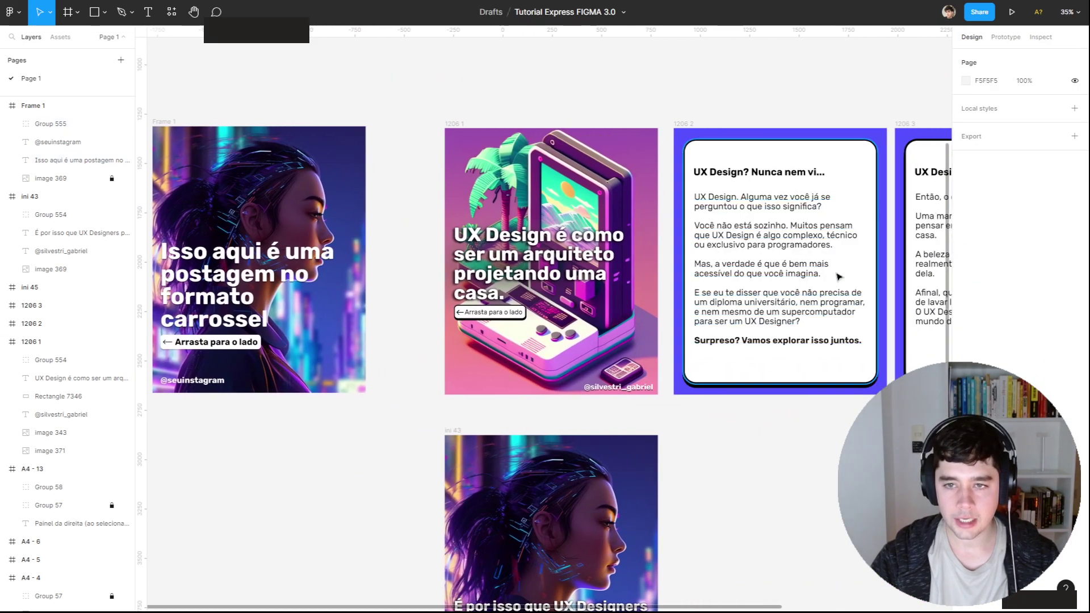
scroll(319, 121, down, 3)
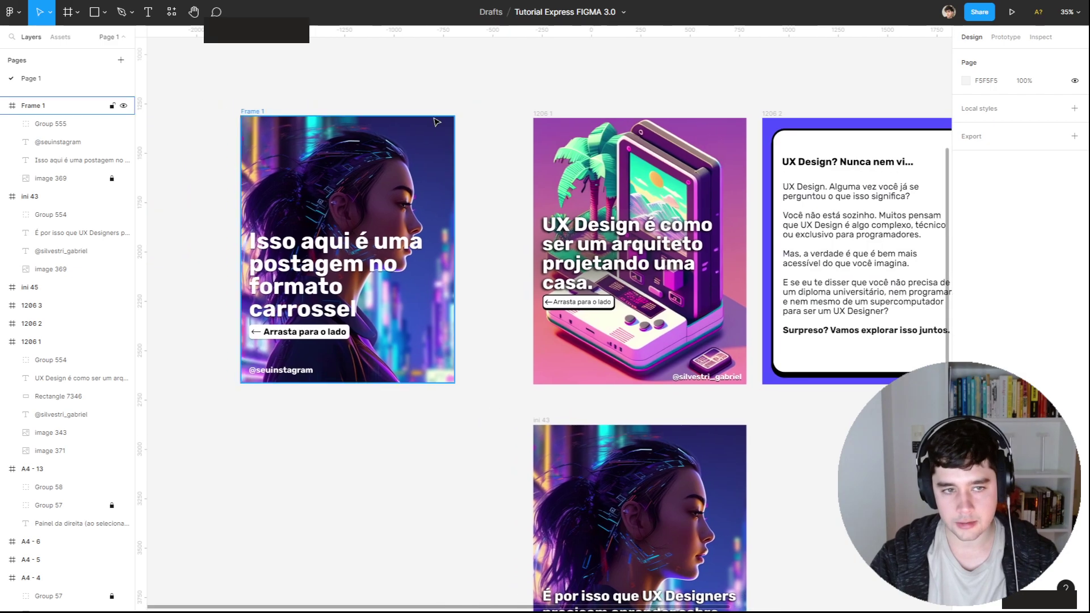
drag(236, 117, 589, 340)
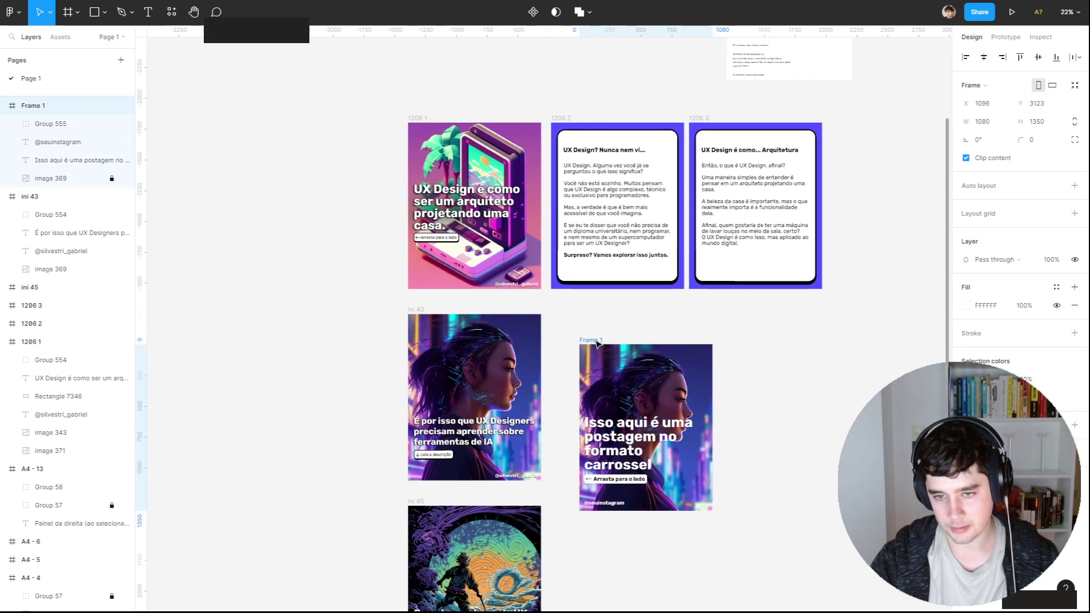
drag(799, 326, 565, 331)
scroll(519, 289, down, 2)
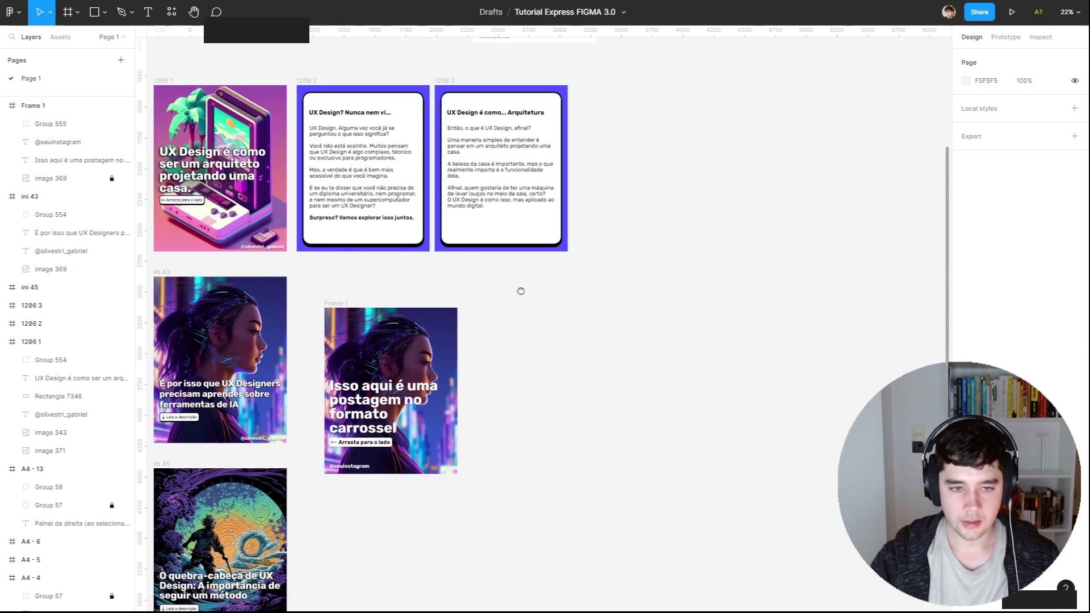
scroll(518, 290, up, 1)
Duplicate slide 1206 2 as 1206 4 beside the cover, removing its card and texts
mouse_move(306, 106)
mouse_down()
mouse_move(487, 328)
mouse_move(596, 508)
mouse_up()
click(487, 347)
key(Delete)
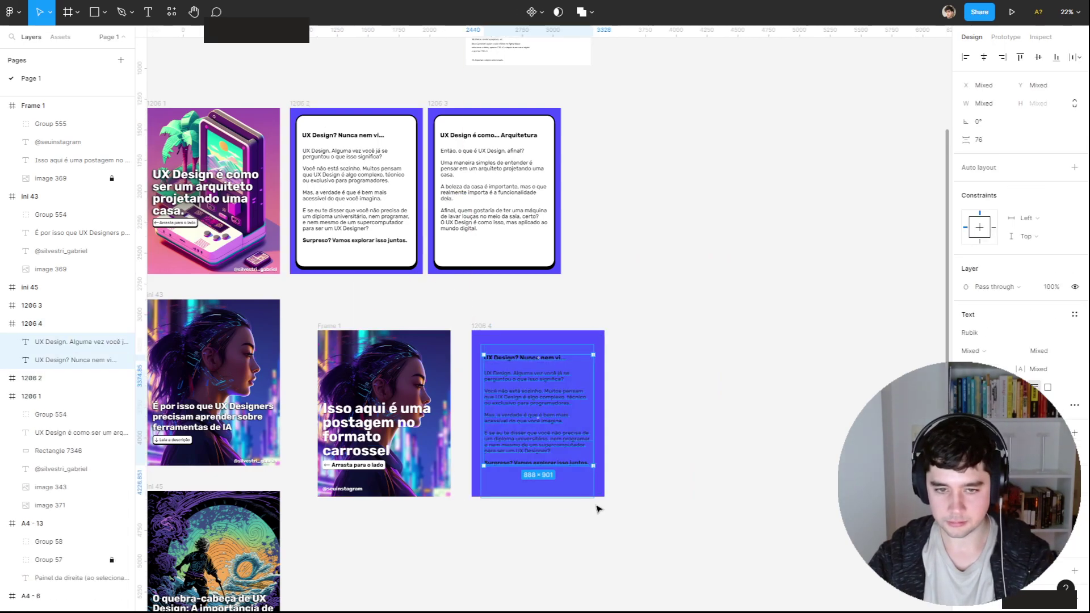
key(Delete)
click(529, 437)
Set slide 1206 4's background fill to a near-white off-white
click(966, 305)
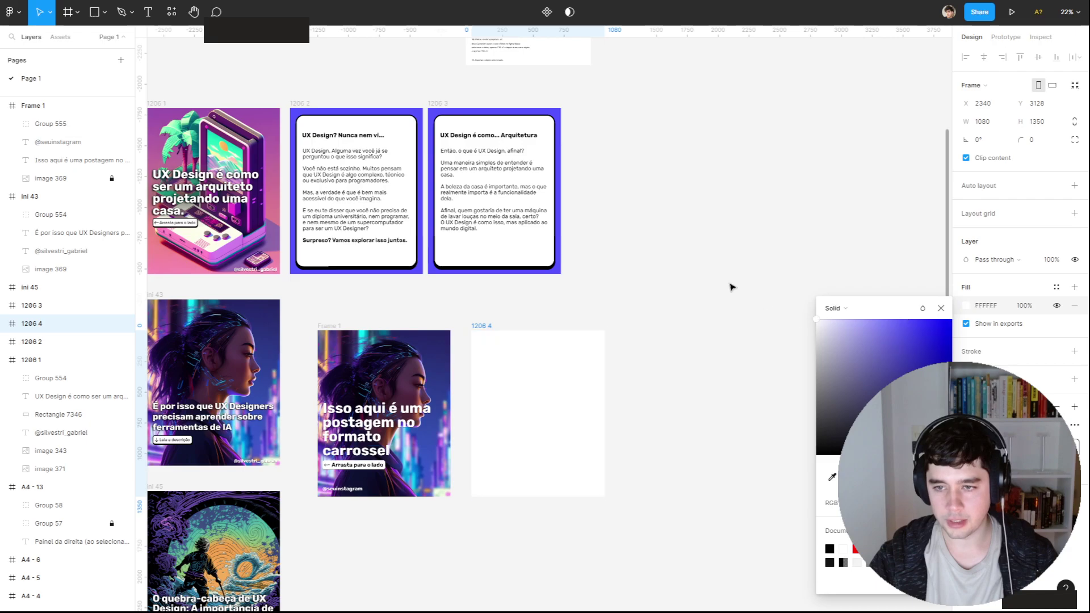
click(818, 327)
drag(914, 473, 864, 473)
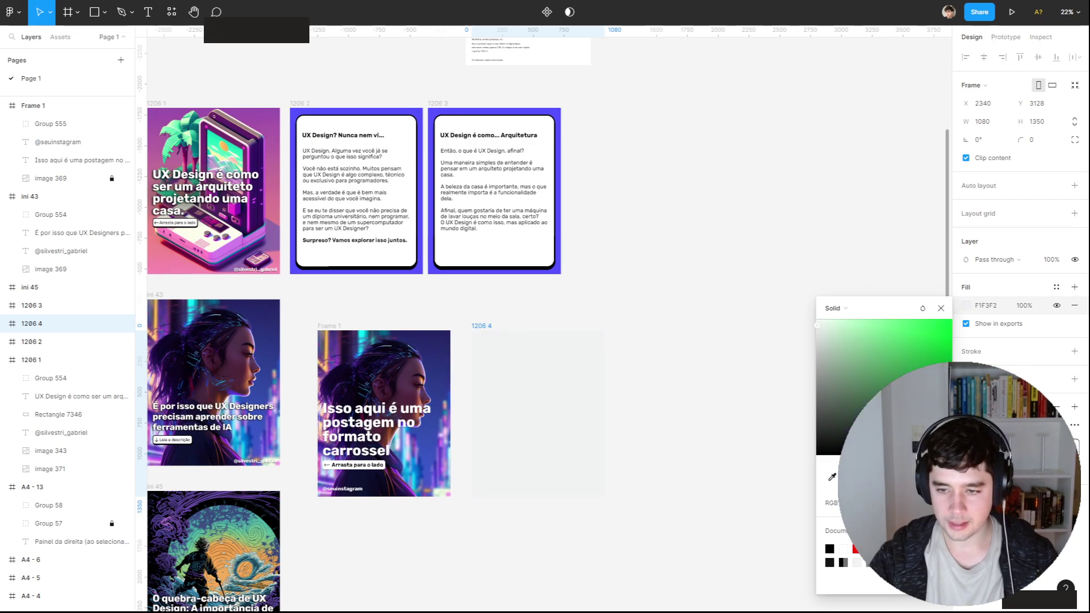
drag(830, 330, 818, 326)
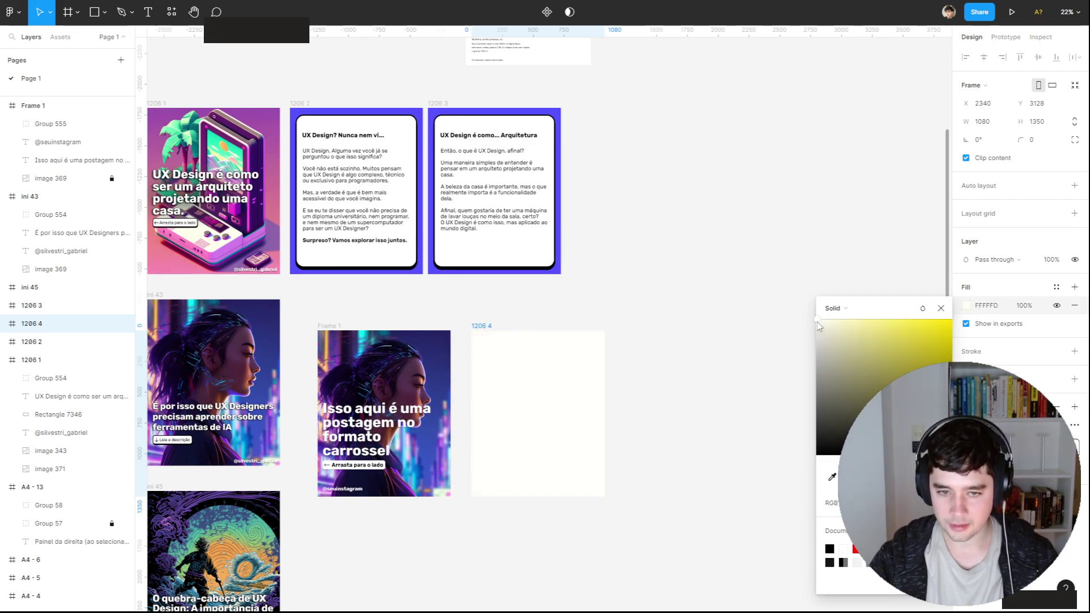
click(620, 419)
scroll(567, 420, up, 2)
Draw a white rectangle card inside slide 1206 4 with a drop shadow
key(r)
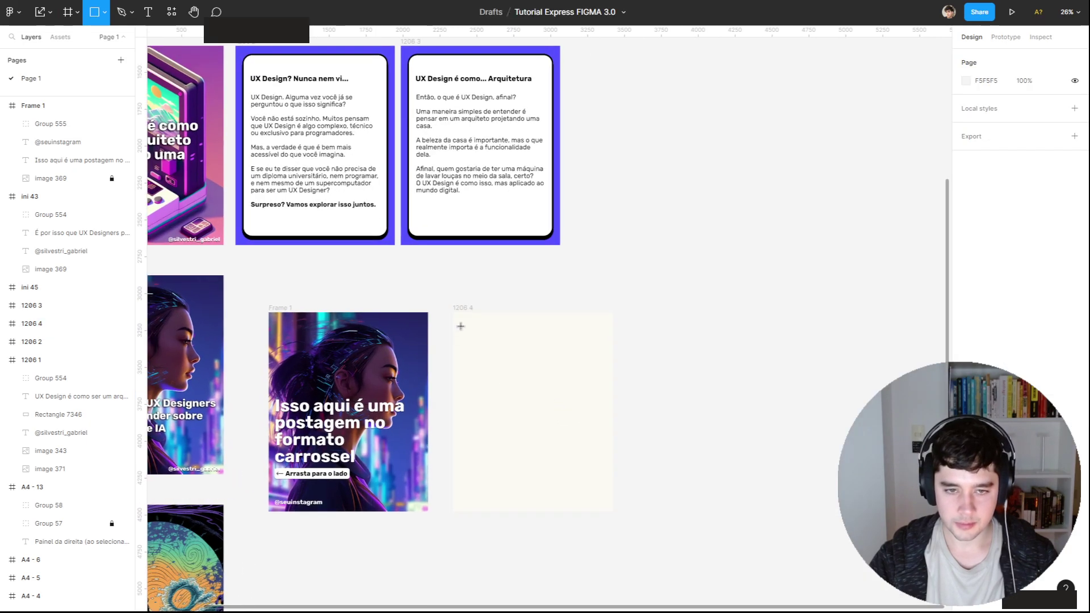
drag(464, 324, 597, 499)
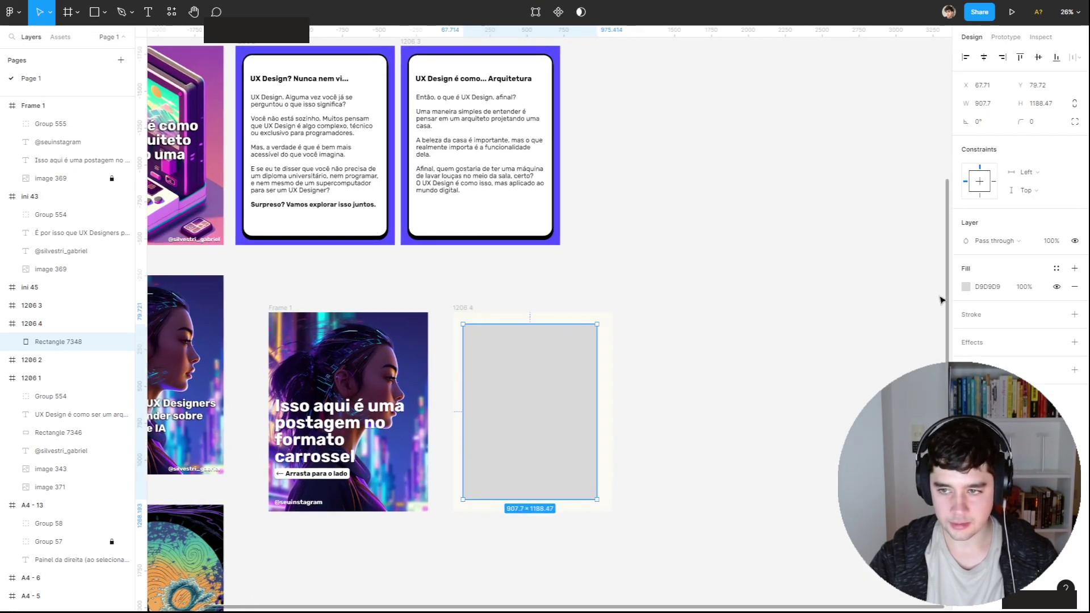
click(966, 287)
drag(818, 302, 766, 242)
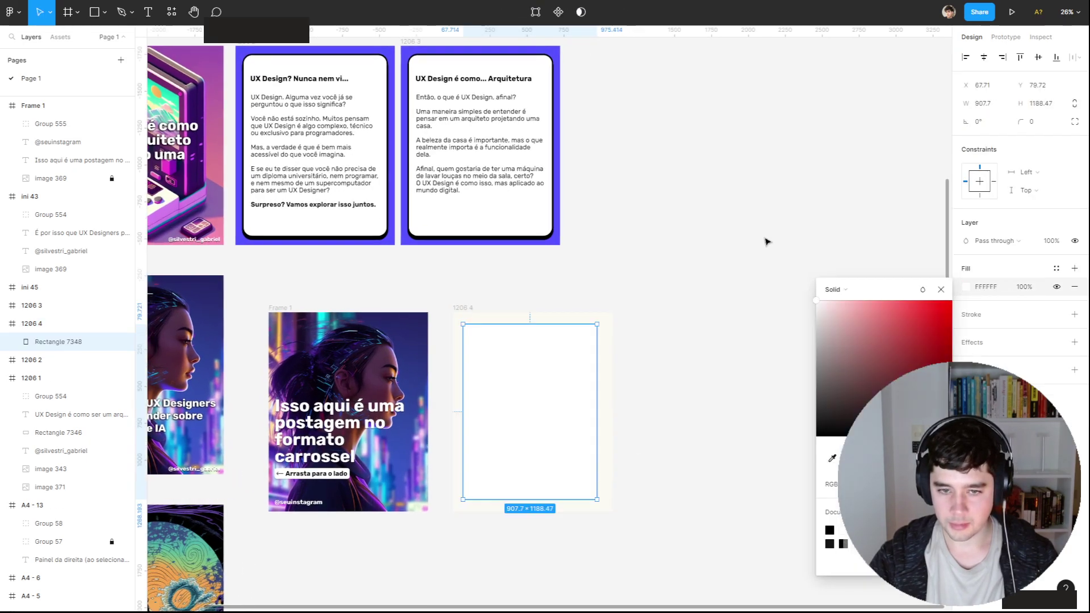
click(1075, 343)
text(40)
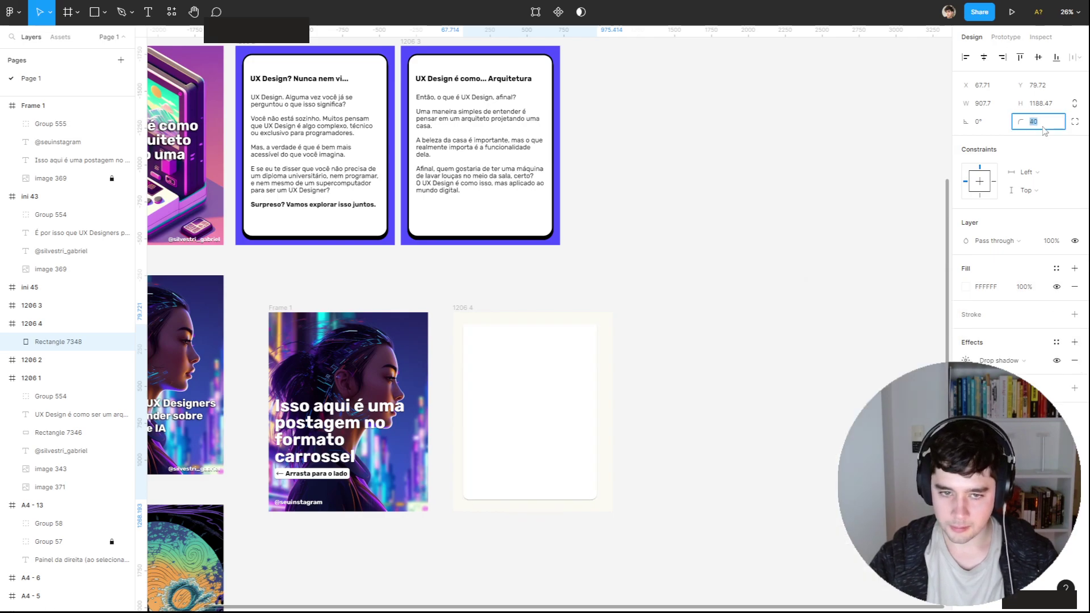
click(751, 216)
Add a text box on the card reading 'Isso aqui é um texto de conteúdo, blablabla'
click(277, 131)
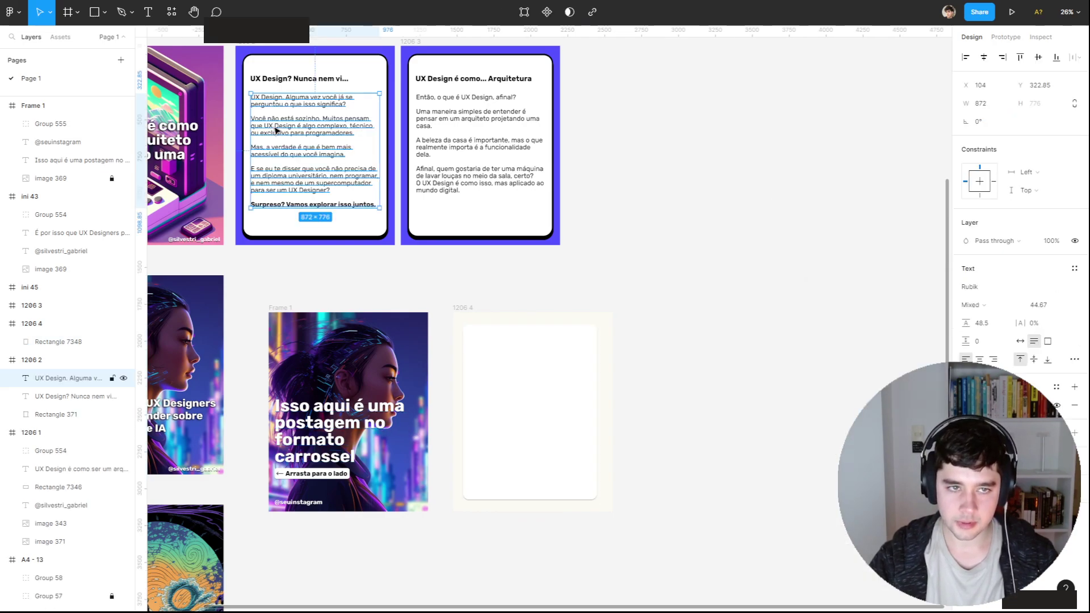
click(705, 433)
scroll(503, 423, up, 3)
key(t)
drag(457, 285, 634, 518)
text(Iss)
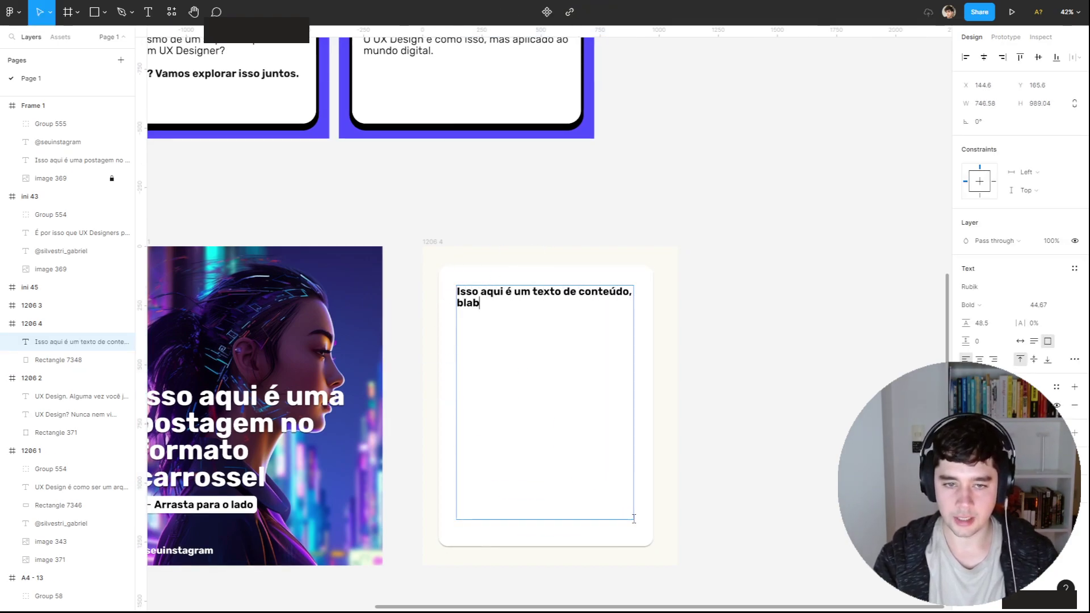
key(Escape)
Shorten the text box, align the text centre and middle, and move it to the card's centre
drag(545, 285, 545, 420)
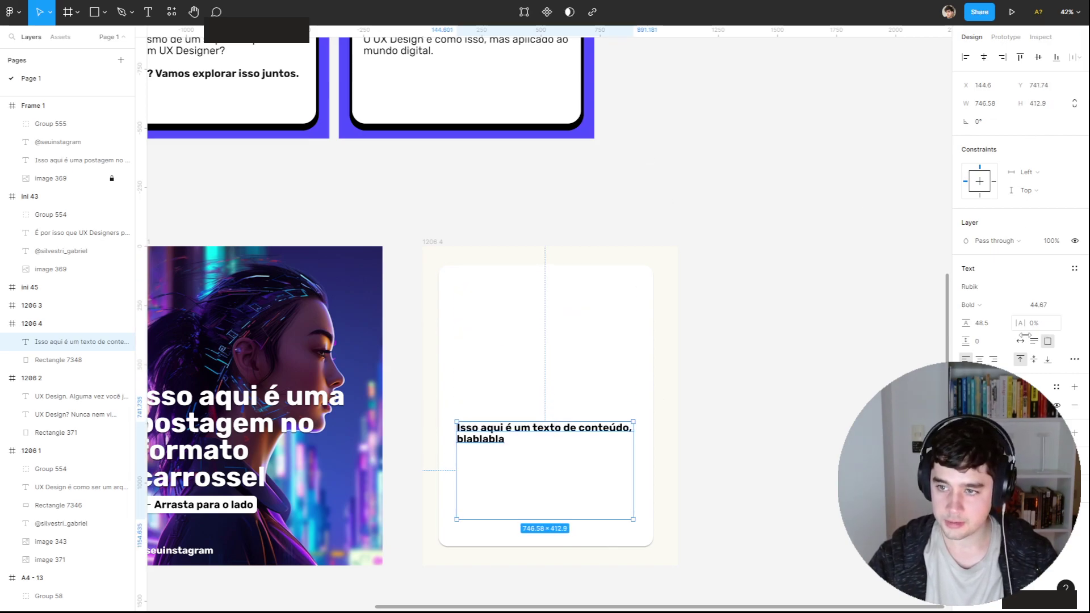
click(979, 359)
click(1033, 359)
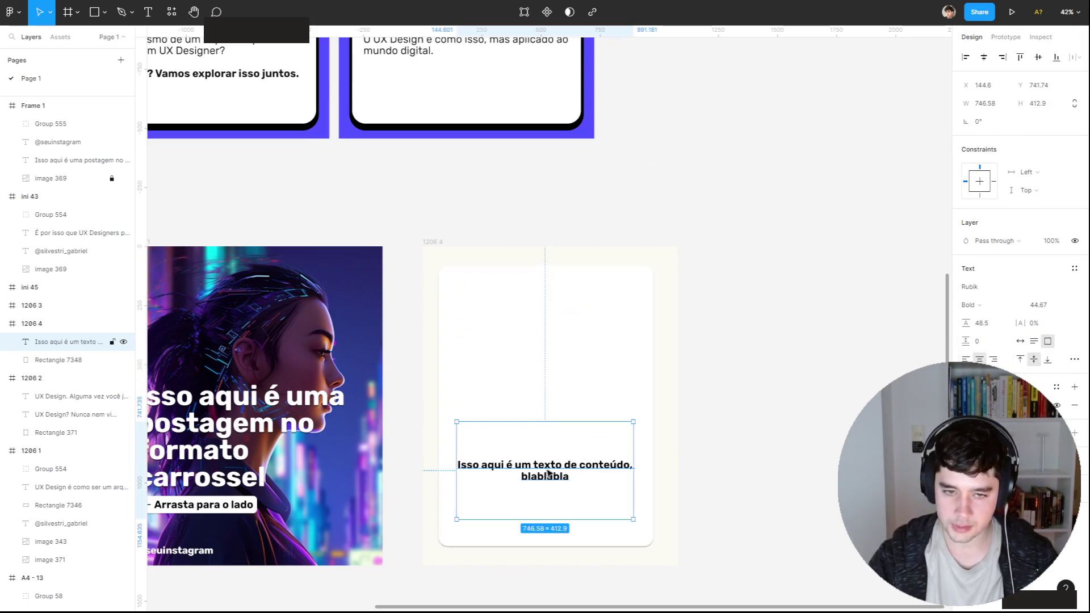
mouse_move(562, 479)
mouse_down()
mouse_move(562, 398)
mouse_move(560, 413)
mouse_up()
click(755, 404)
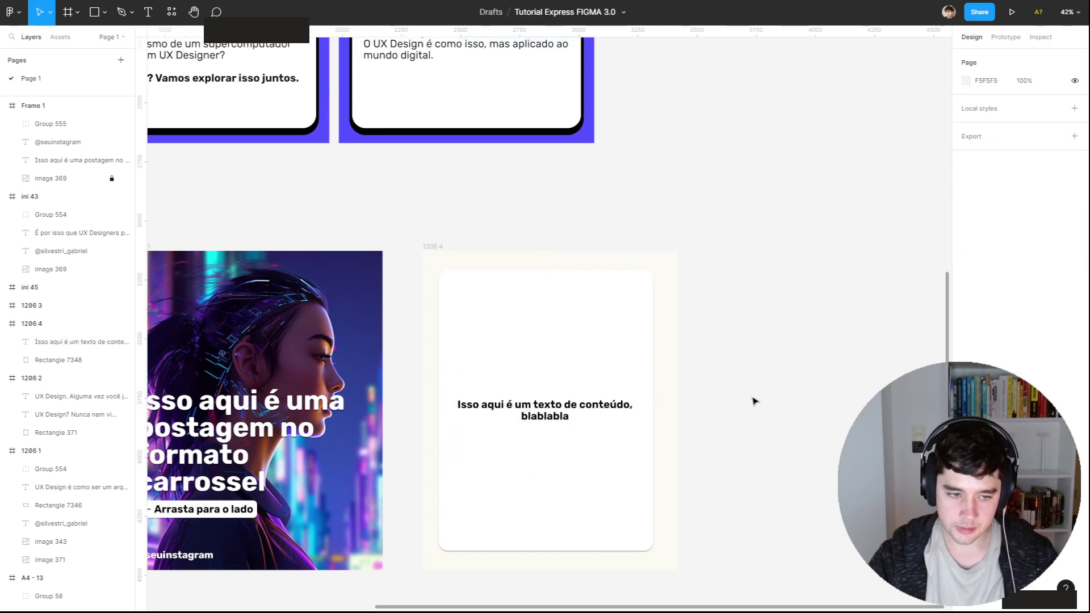
scroll(359, 269, left, 5)
scroll(359, 270, down, 2)
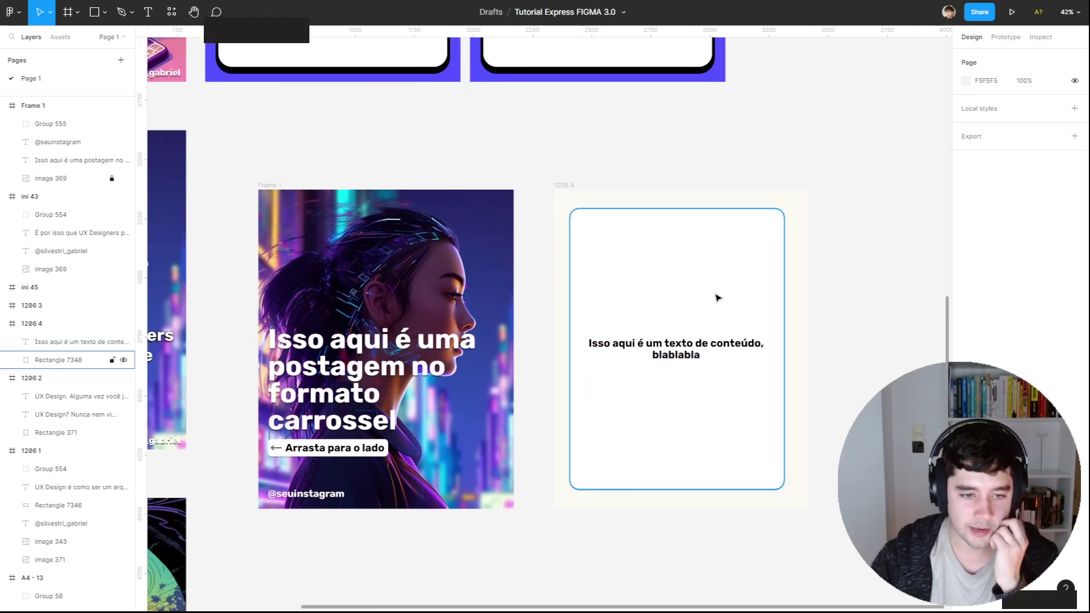